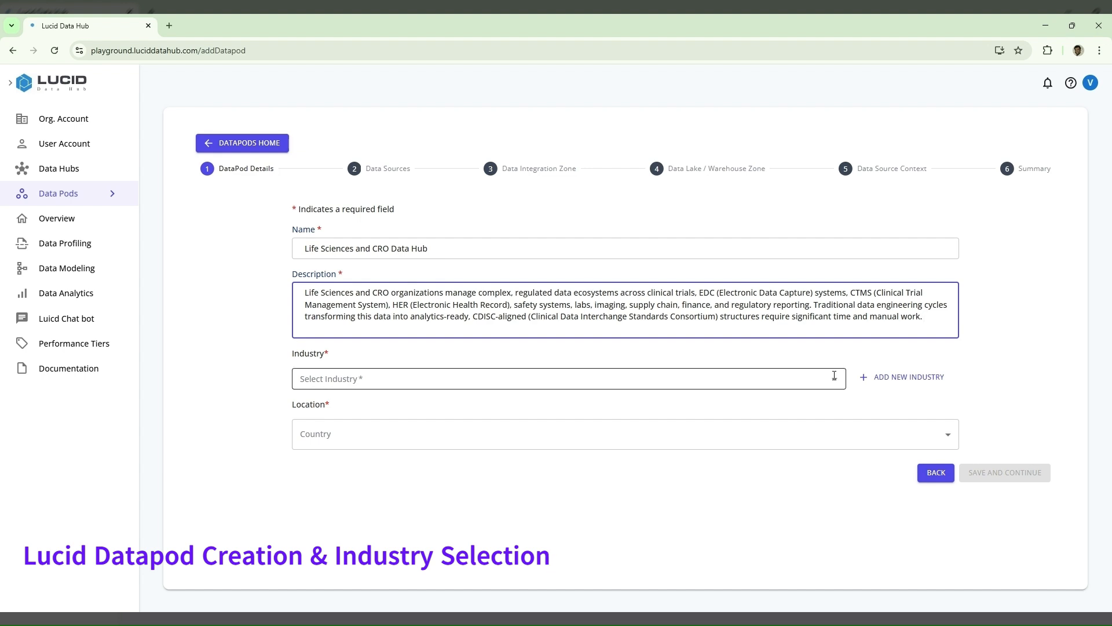
- Add a new industry named Life Sciences and Clinical Research Operations to the DataPod details
left_click(914, 382)
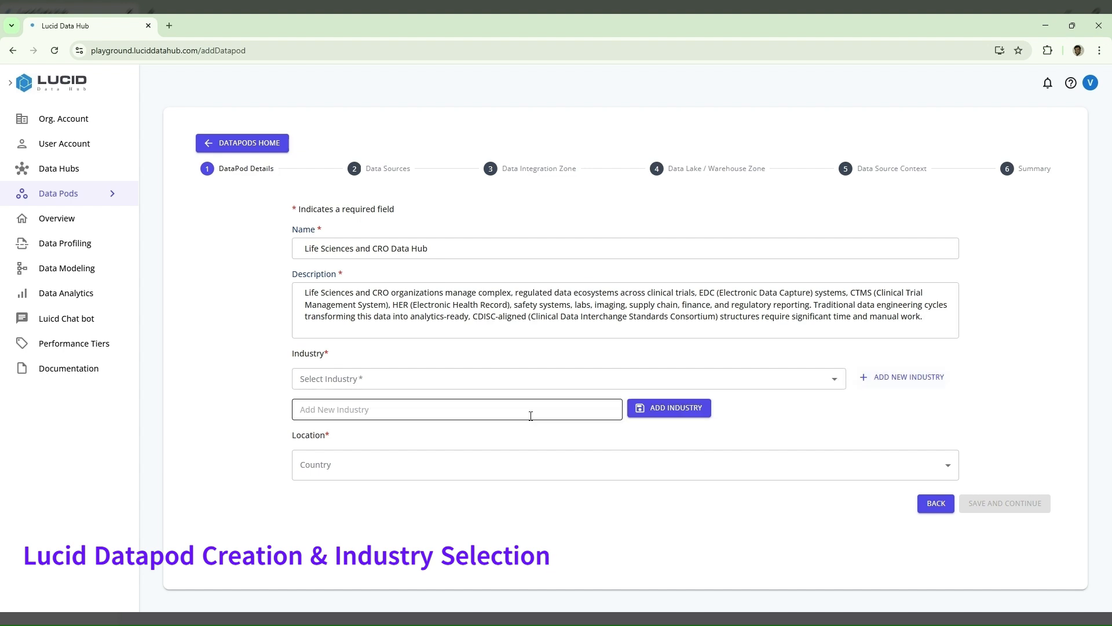
left_click(493, 411)
type("L")
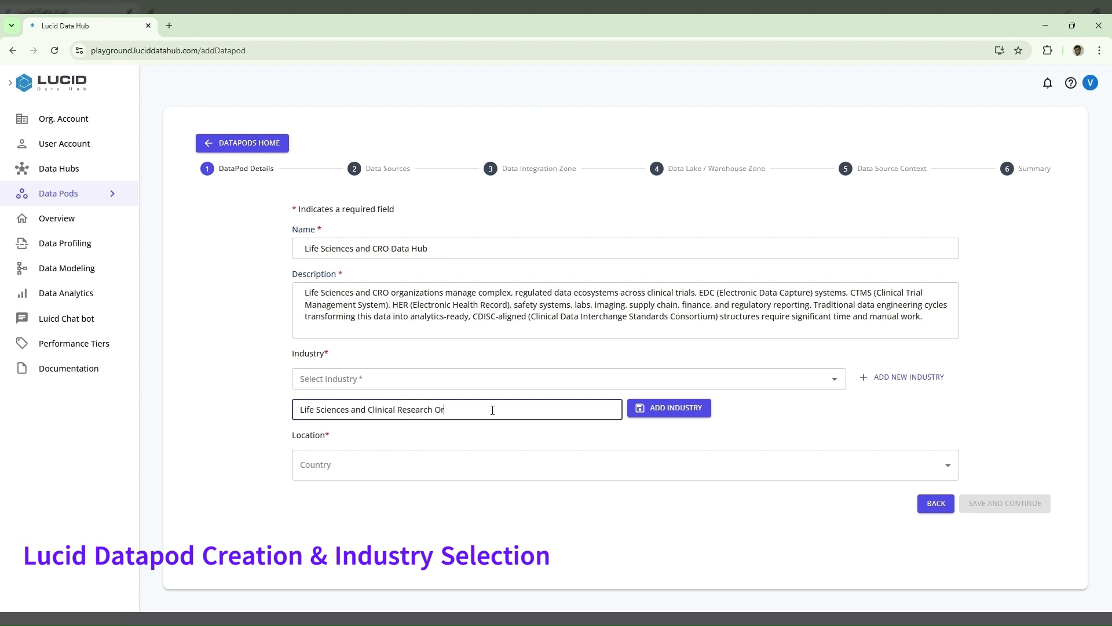
type("ations")
left_click(658, 419)
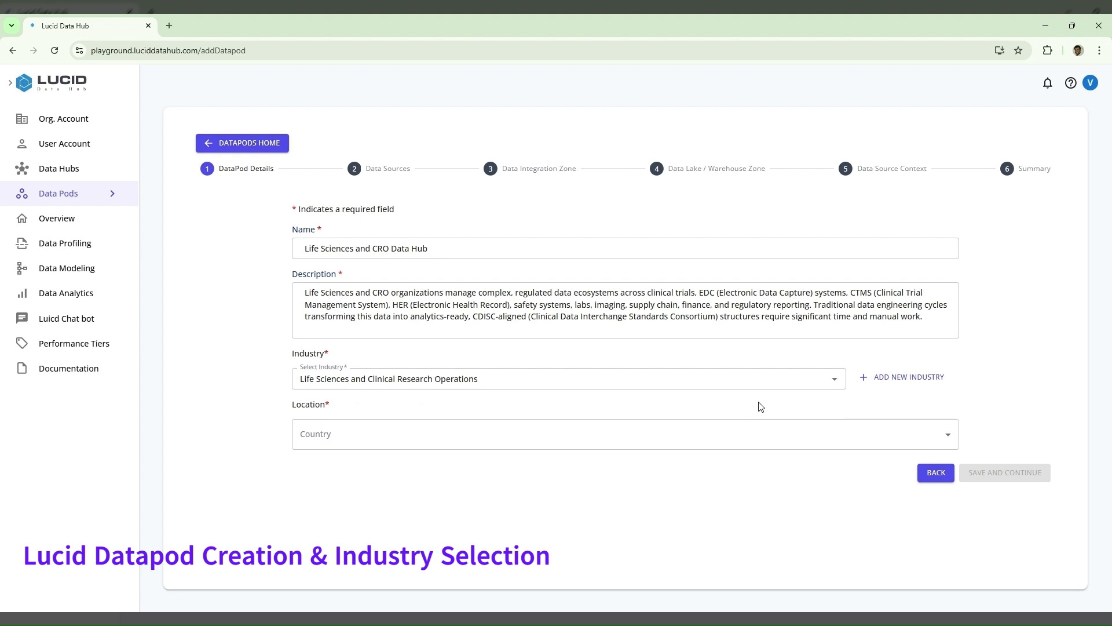
- Set the datapod's location country to USA and save the DataPod details
left_click(775, 442)
left_click(710, 460)
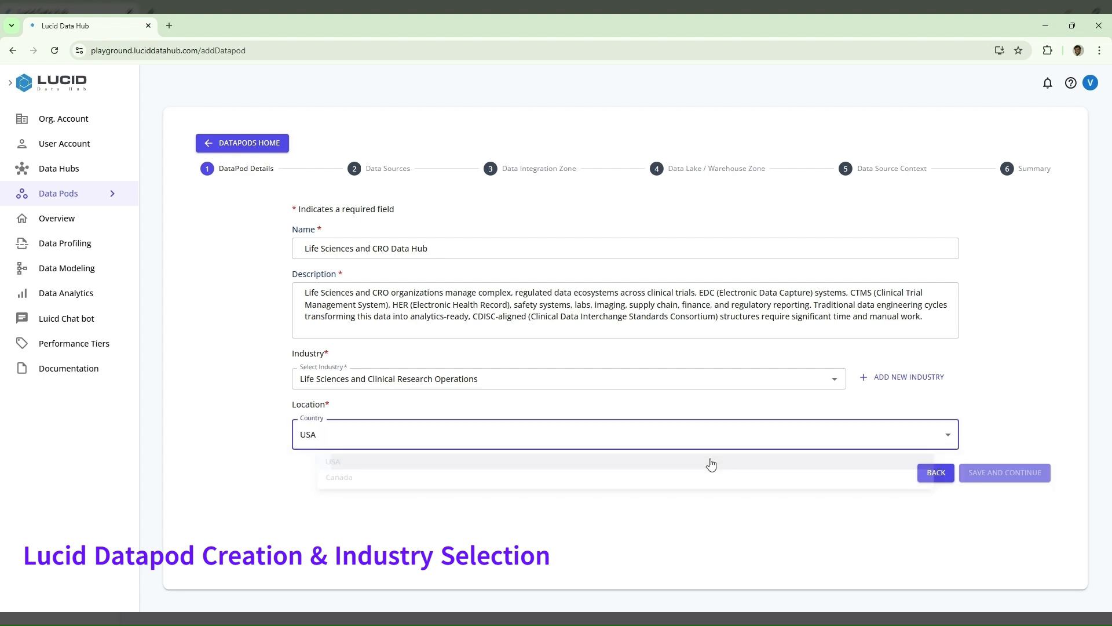
left_click(994, 480)
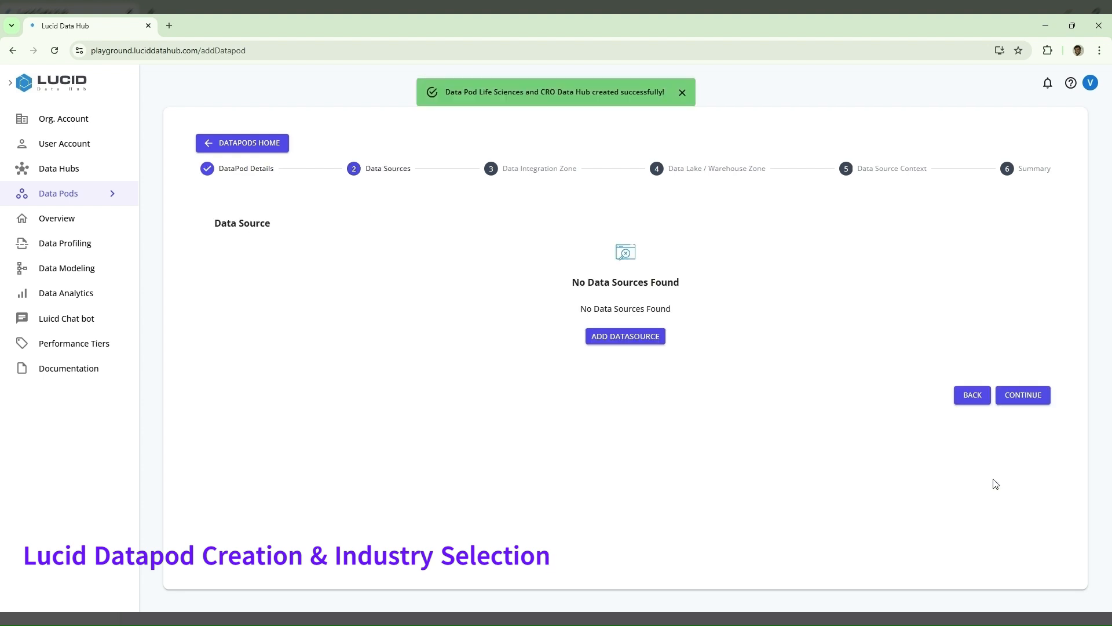
- Advance through the Data Sources, Data Integration Zone and Data Lake / Warehouse Zone stages to Data Source Context without adding a data source
left_click(1046, 395)
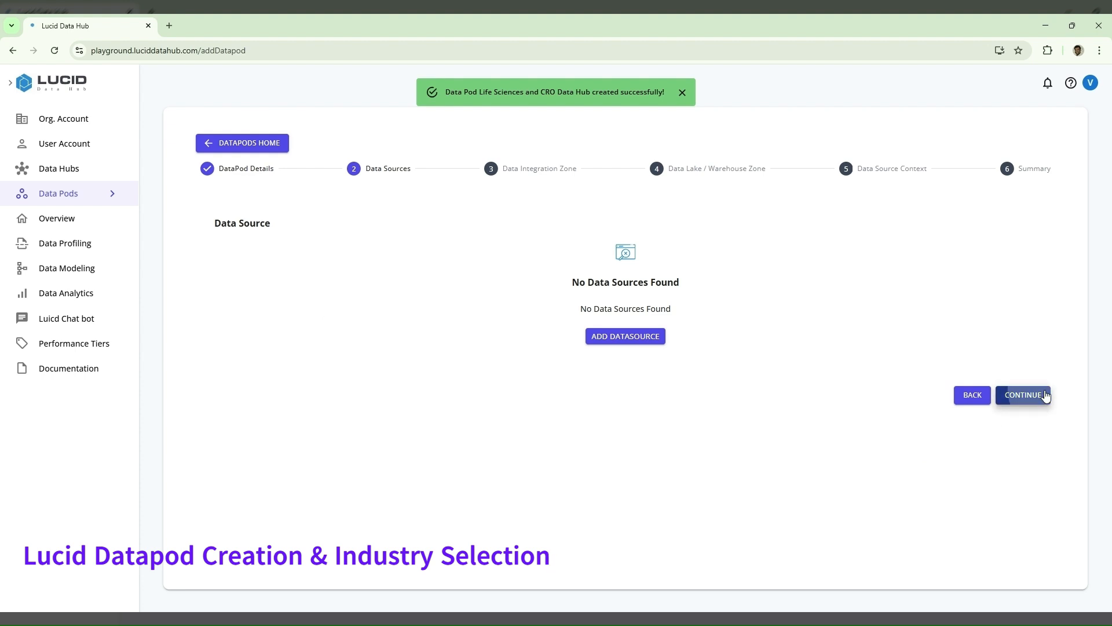
left_click(1046, 395)
left_click(1046, 395)
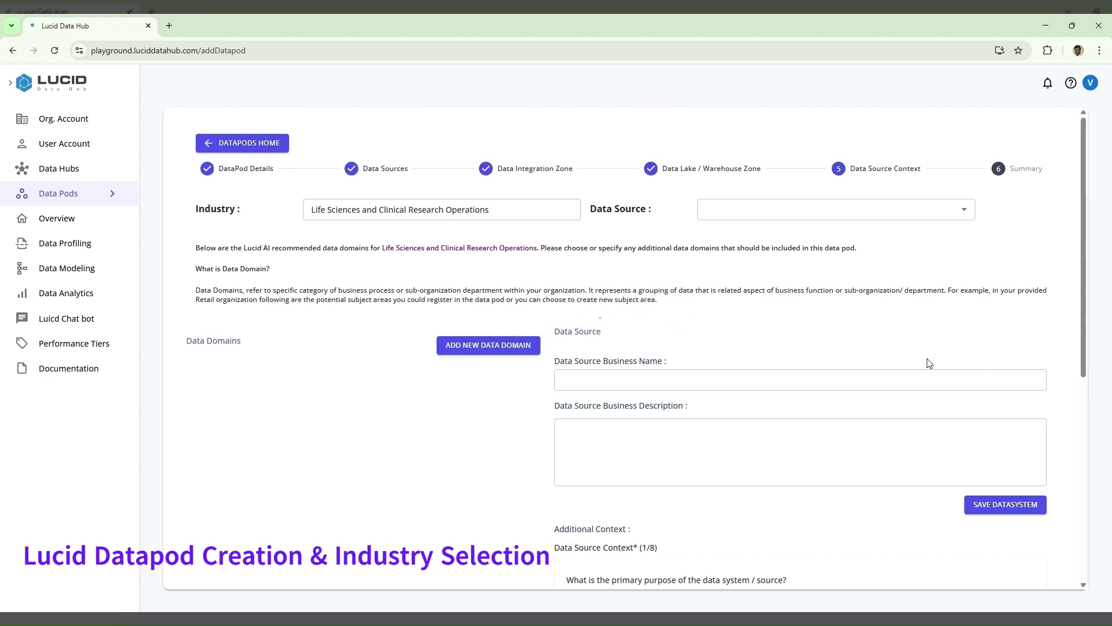
- Add the recommended data domains Training and Development and Clinical Trials Management, keeping their suggested descriptions
scroll(928, 363, "down", 1)
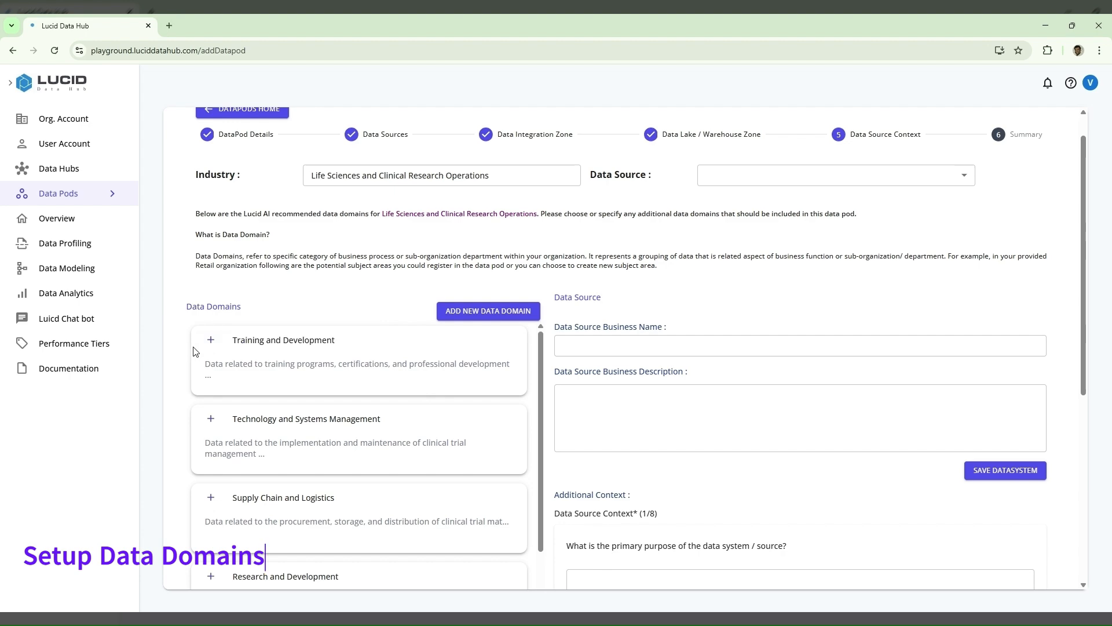
left_click(210, 340)
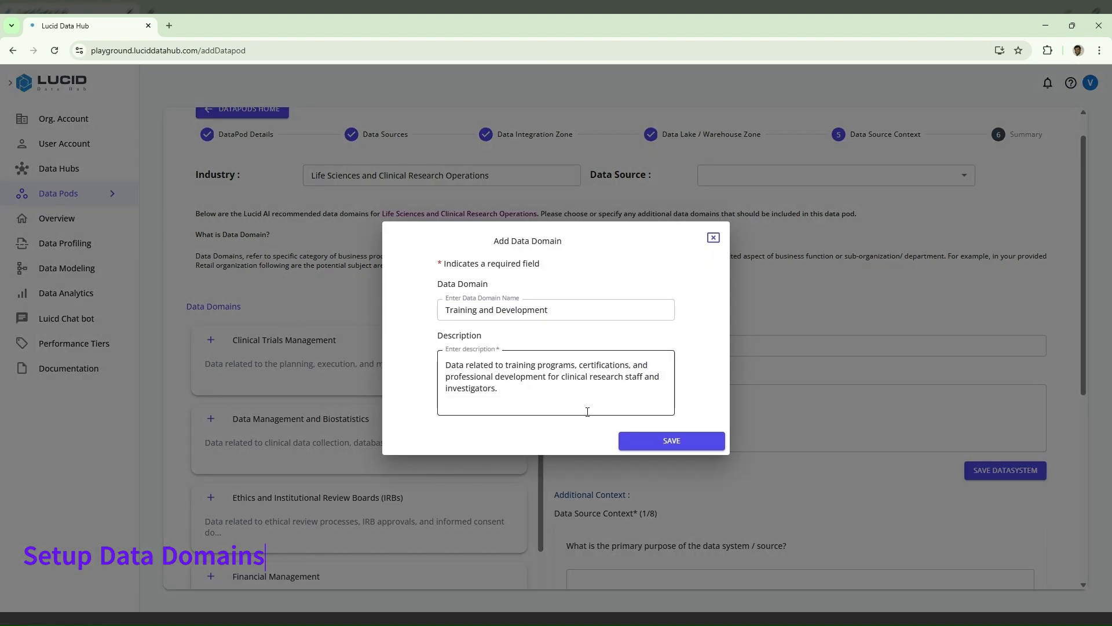
left_click(646, 441)
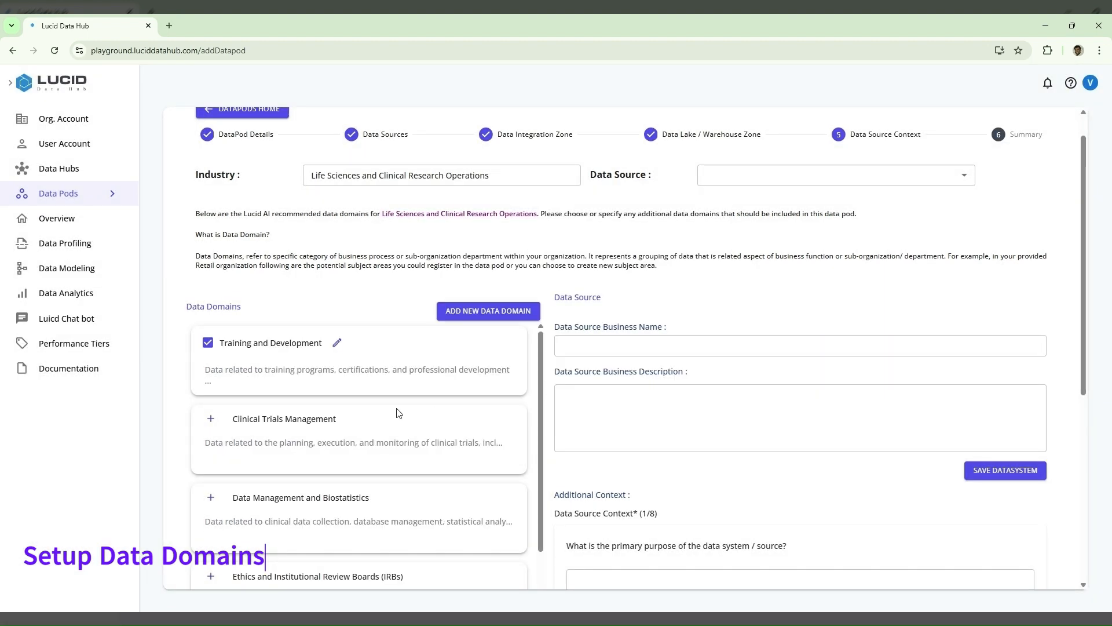
left_click(211, 421)
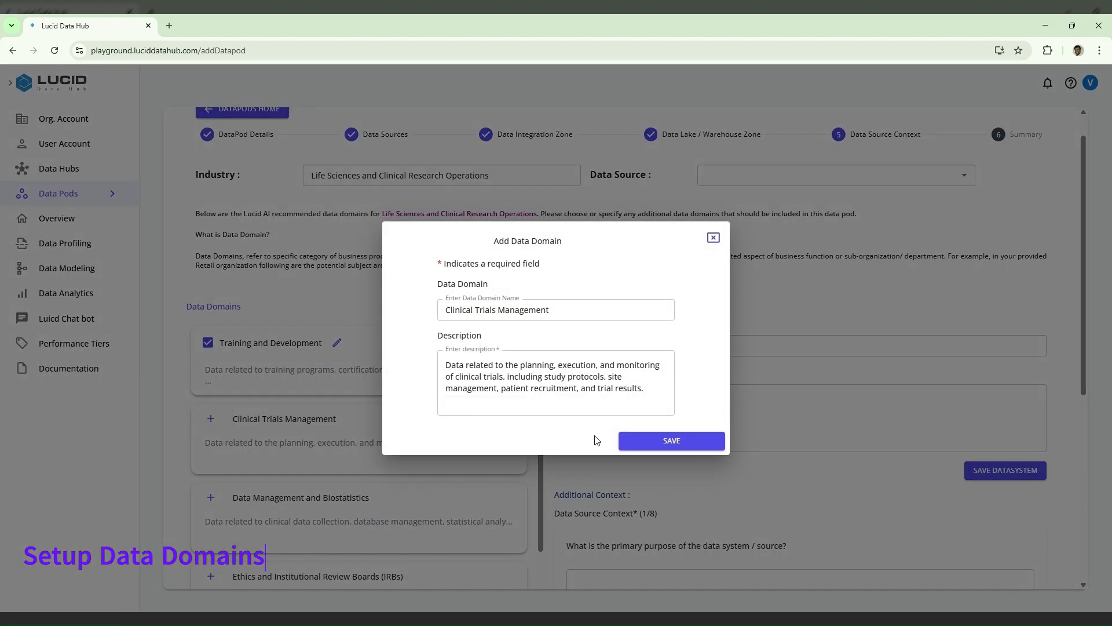
left_click(641, 448)
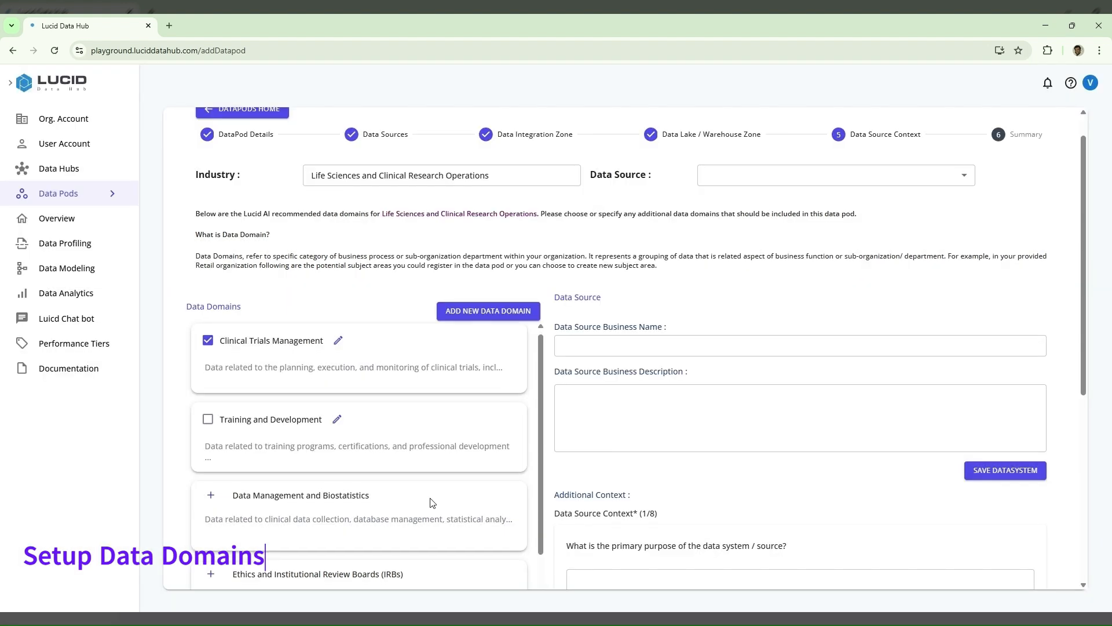
- Add the recommended data domains "Data Management and Biostatistics" and "Ethics and Institutional Review Boards (IRBs)" with their suggested descriptions
scroll(430, 502, "down", 2)
scroll(430, 502, "down", 1)
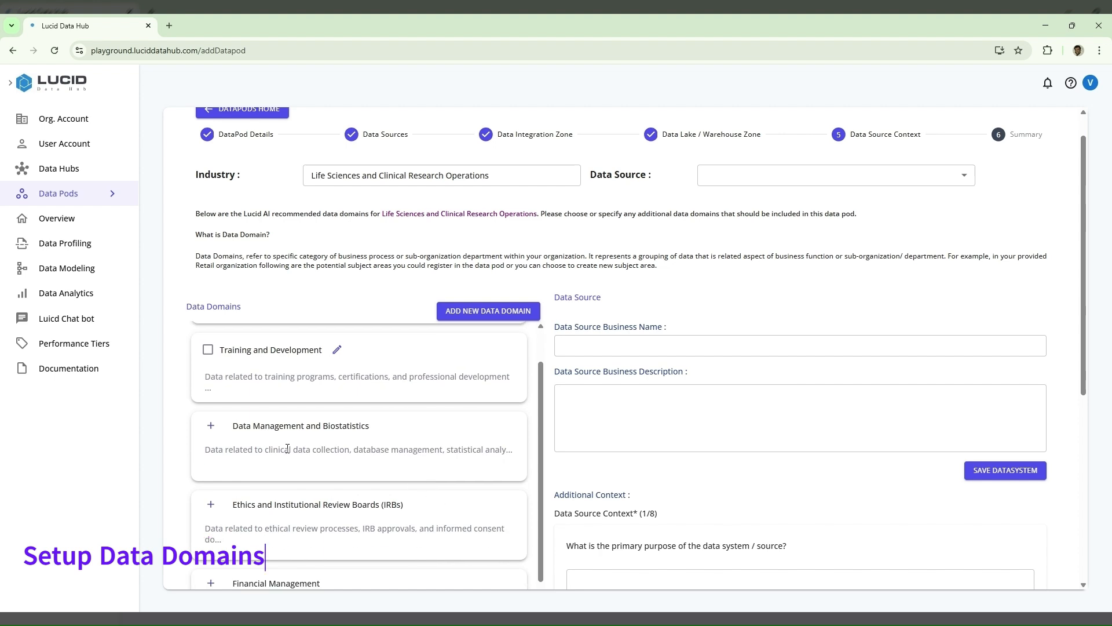
left_click(206, 431)
left_click(670, 443)
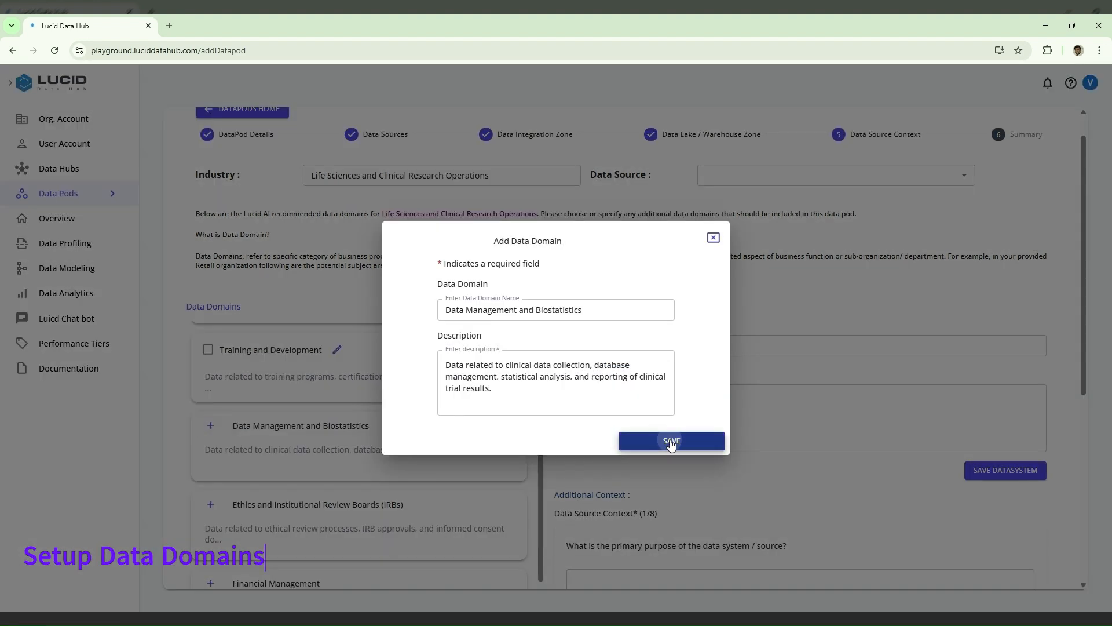
scroll(431, 474, "down", 5)
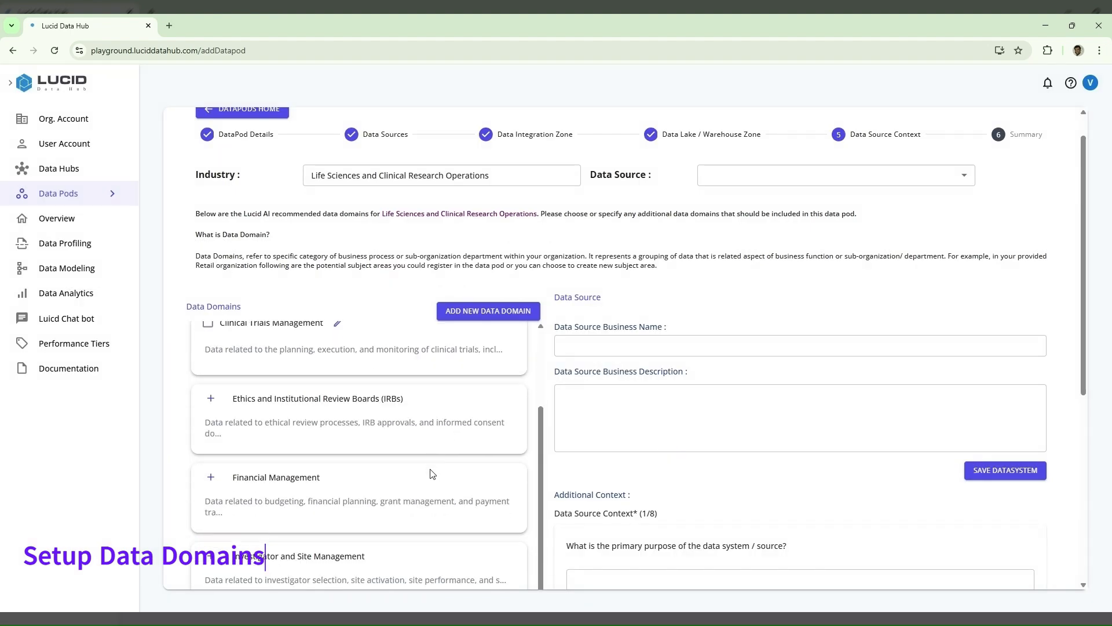
left_click(211, 398)
left_click(671, 442)
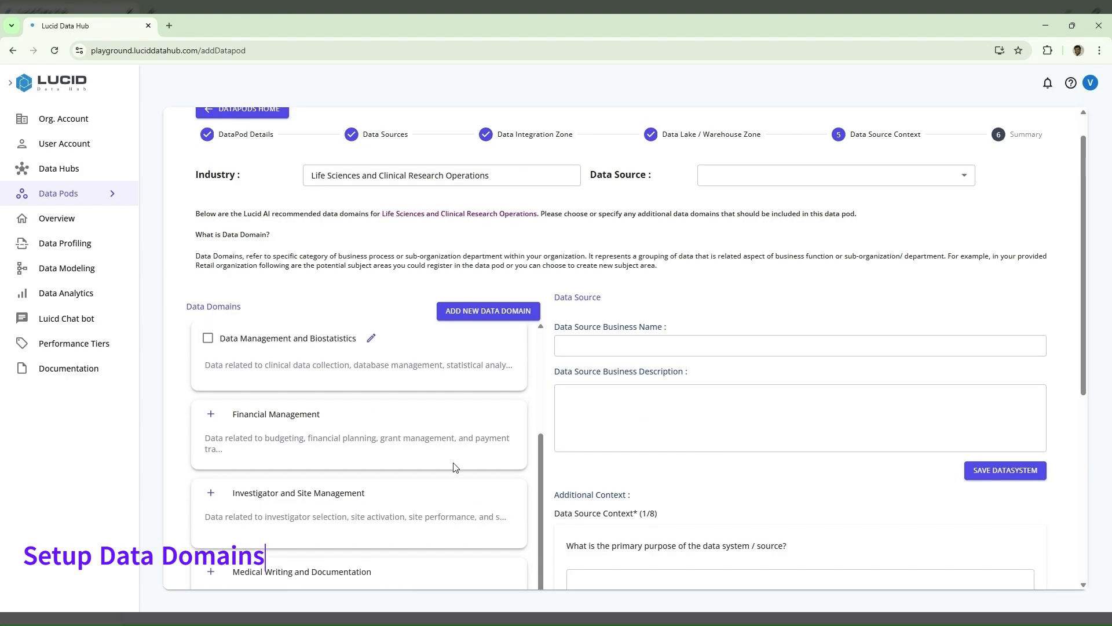
- Add the recommended data domains "Medical Writing and Documentation" and "Patient Recruitment and Retention" to the data pod
scroll(229, 400, "down", 1)
left_click(211, 527)
left_click(670, 441)
scroll(218, 457, "down", 4)
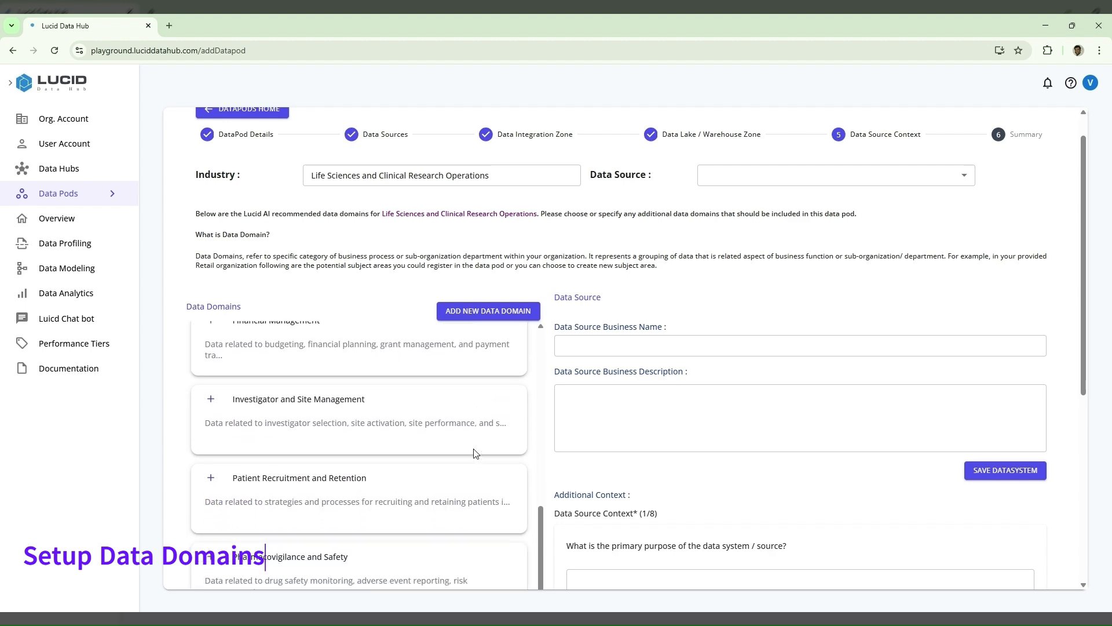
left_click(214, 449)
left_click(671, 442)
- Add the recommended data domains "Pharmacovigilance and Safety" and "Quality Assurance and Compliance" to the data pod
scroll(389, 508, "down", 1)
scroll(390, 509, "up", 1)
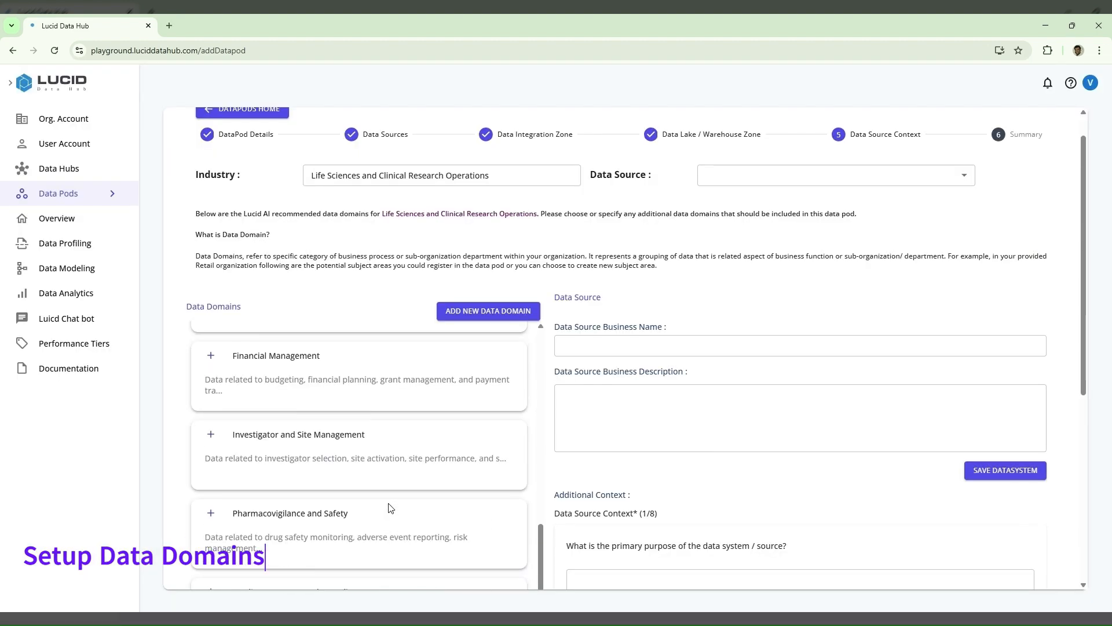
scroll(389, 509, "down", 1)
left_click(211, 465)
left_click(671, 441)
scroll(444, 498, "down", 1)
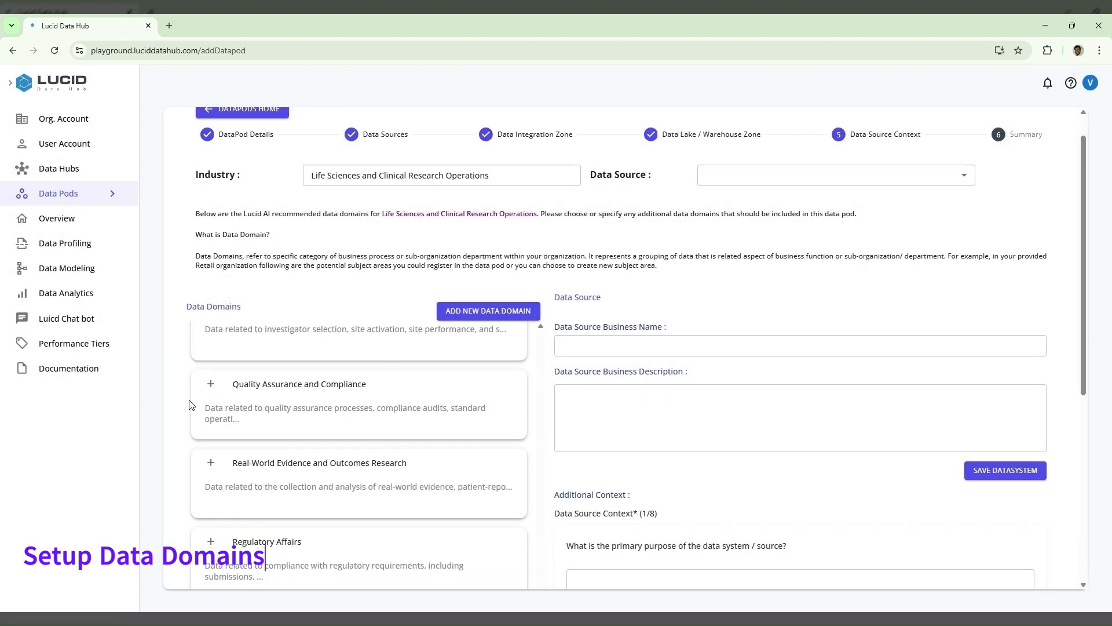
left_click(210, 384)
left_click(671, 442)
scroll(372, 522, "down", 5)
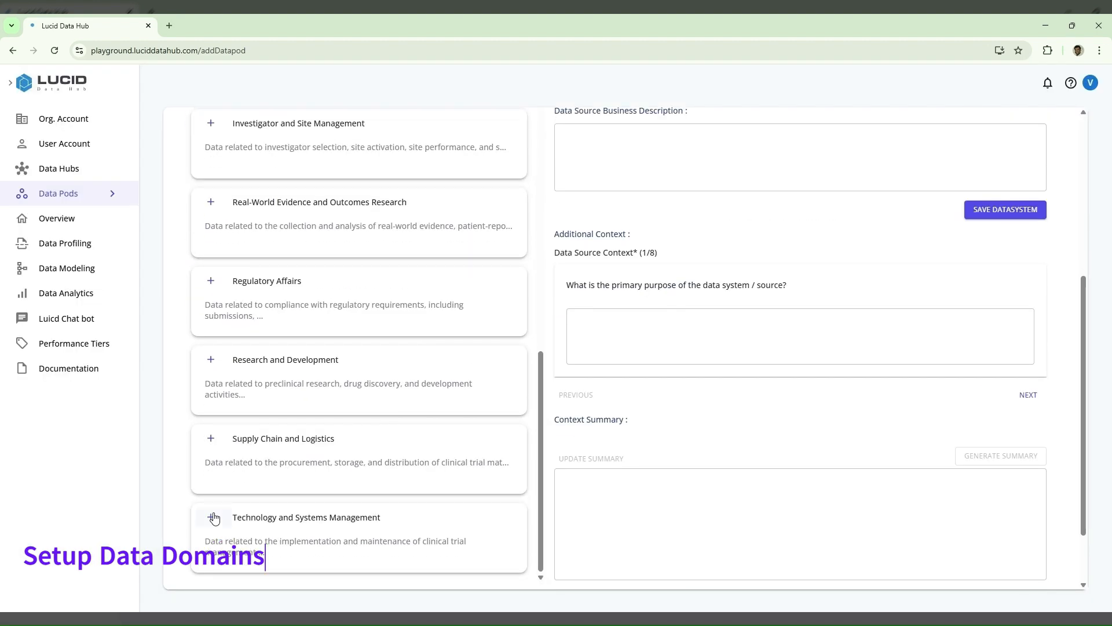
scroll(214, 518, "down", 1)
scroll(243, 261, "up", 15)
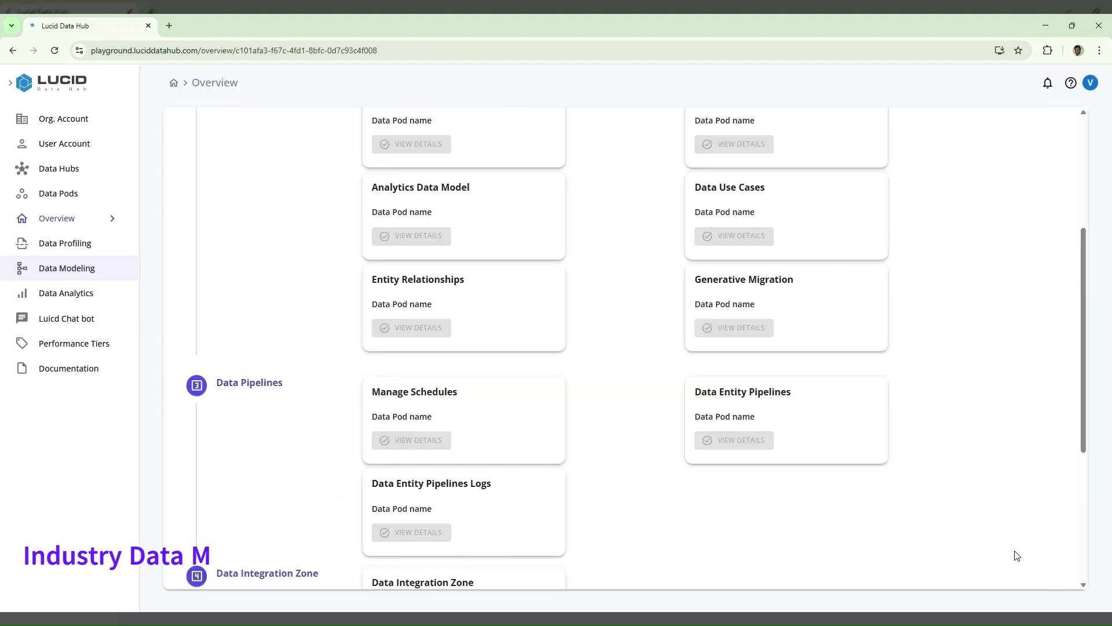
scroll(899, 363, "up", 5)
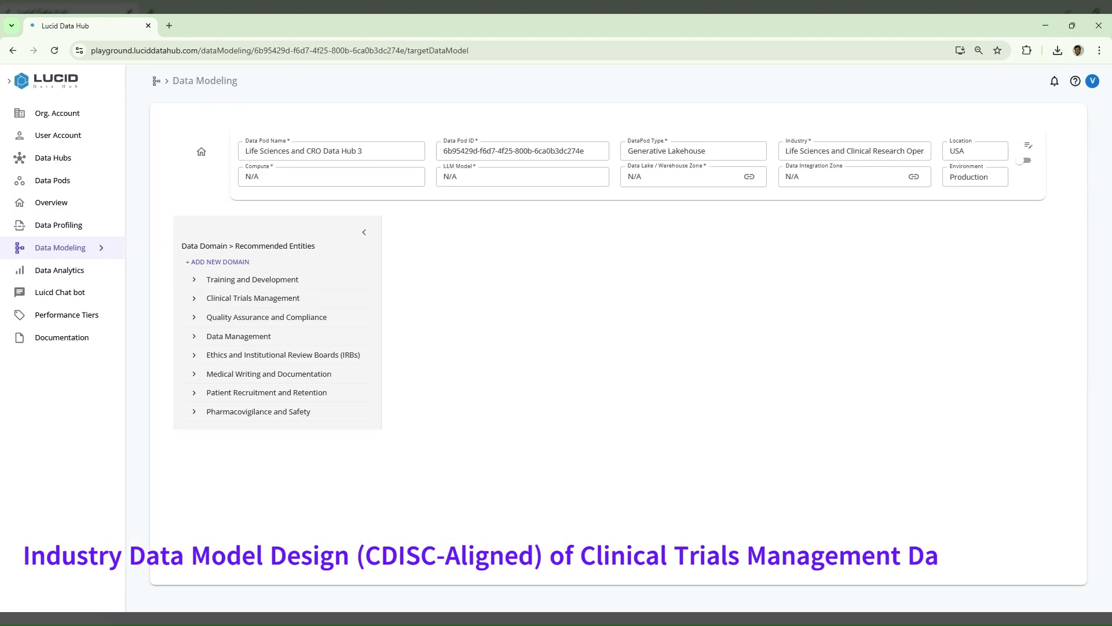
- Expand the Clinical Trials Management domain and append "as CDISC-aligned (Clinical Data Interchange Standards Consortium) data model" to its entity generation prompt
left_click(196, 300)
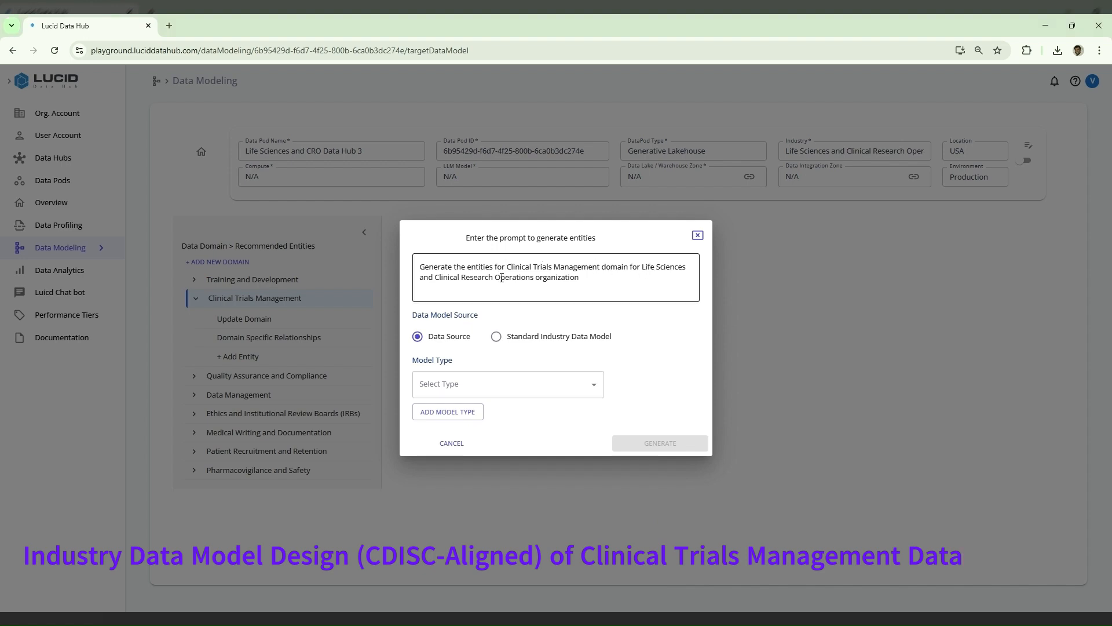
left_click(600, 284)
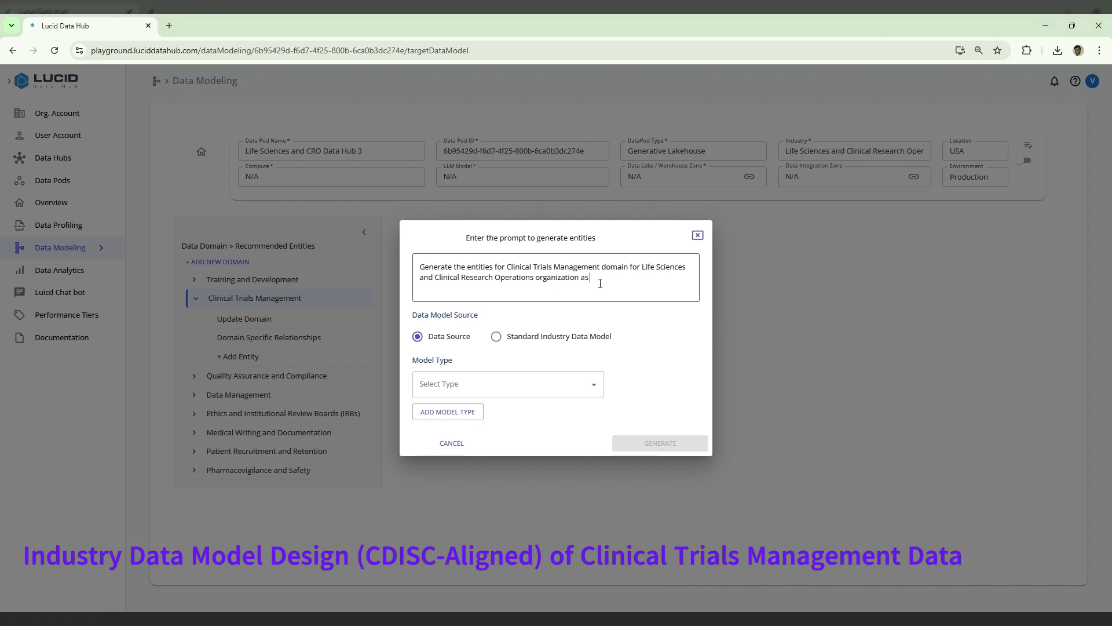
type("as")
type("CDISC-aligned (Clinical Data Interchange Standards Consortium)")
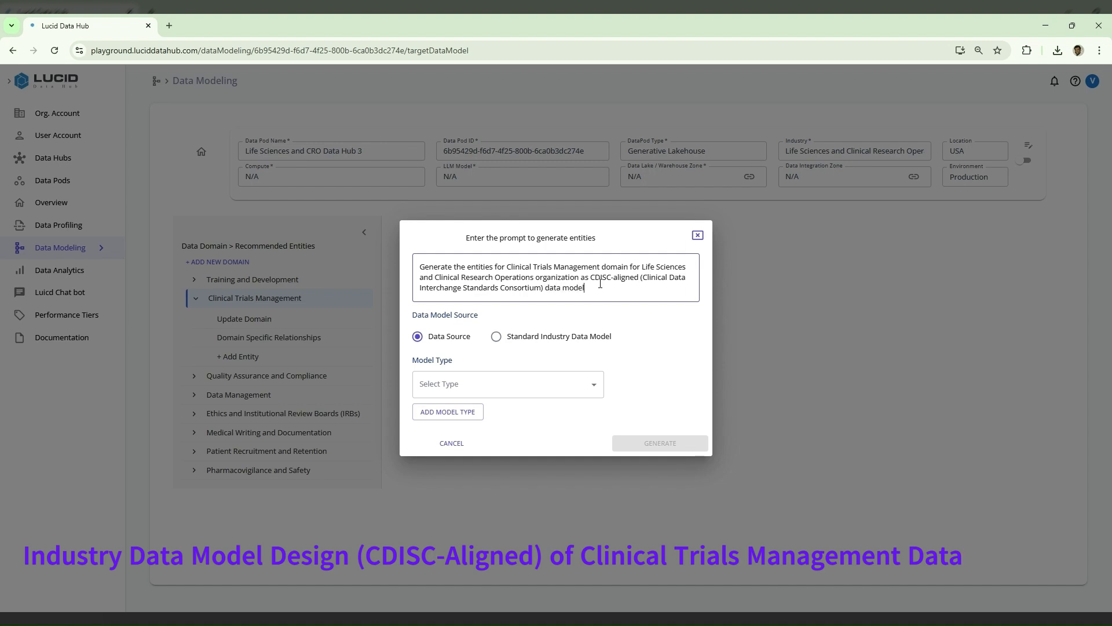
- Generate the entities from the Standard Industry Data Model source using the Dimensional Data Model type
left_click(529, 340)
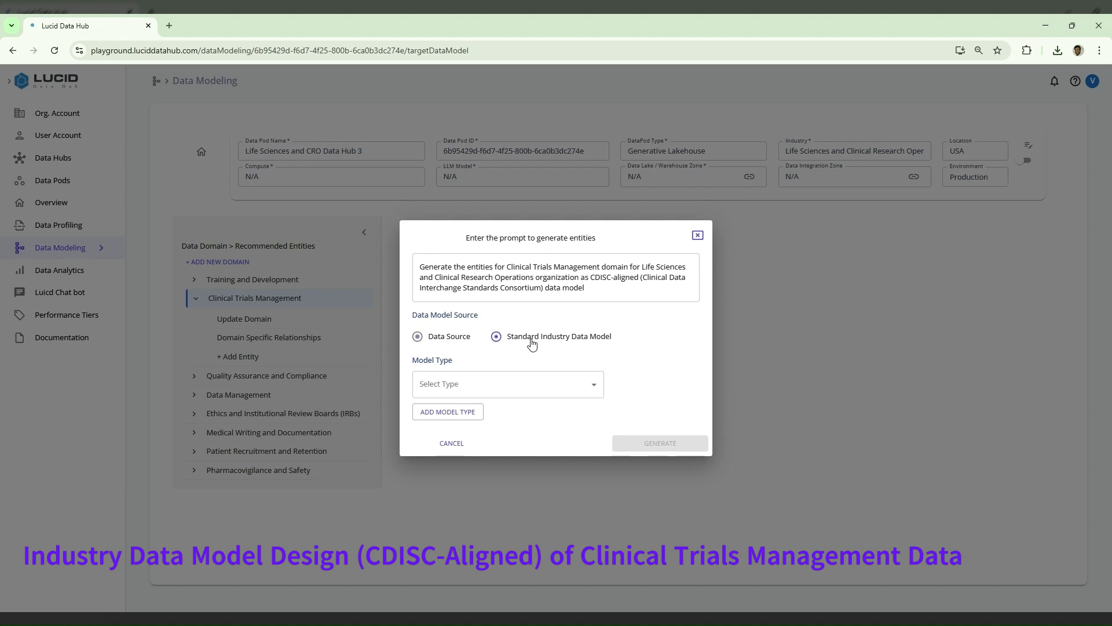
left_click(552, 387)
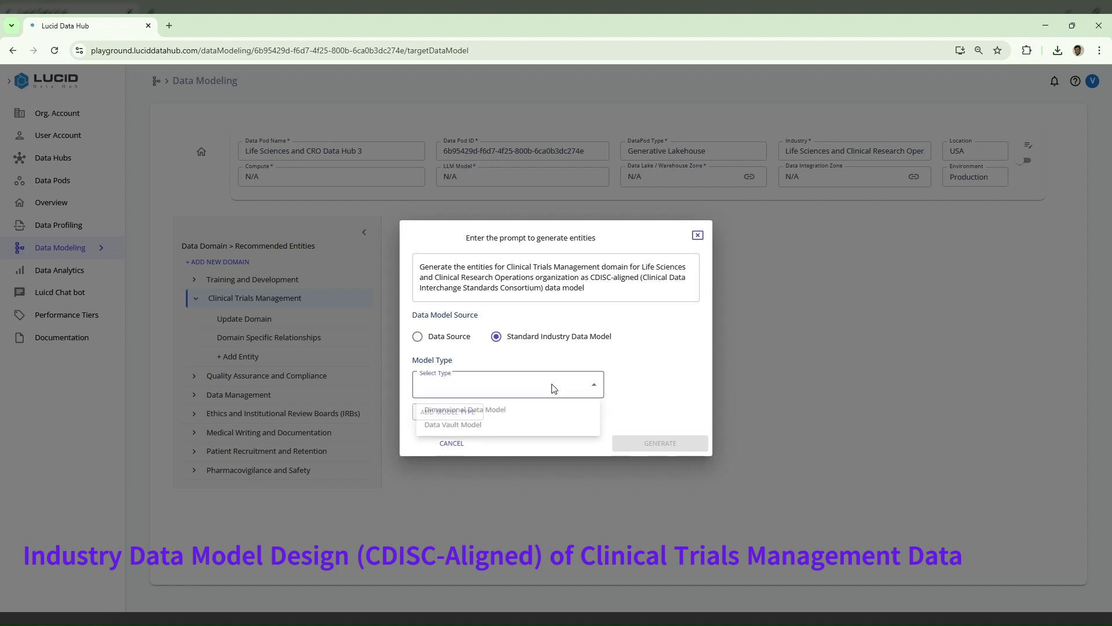
left_click(506, 409)
left_click(637, 444)
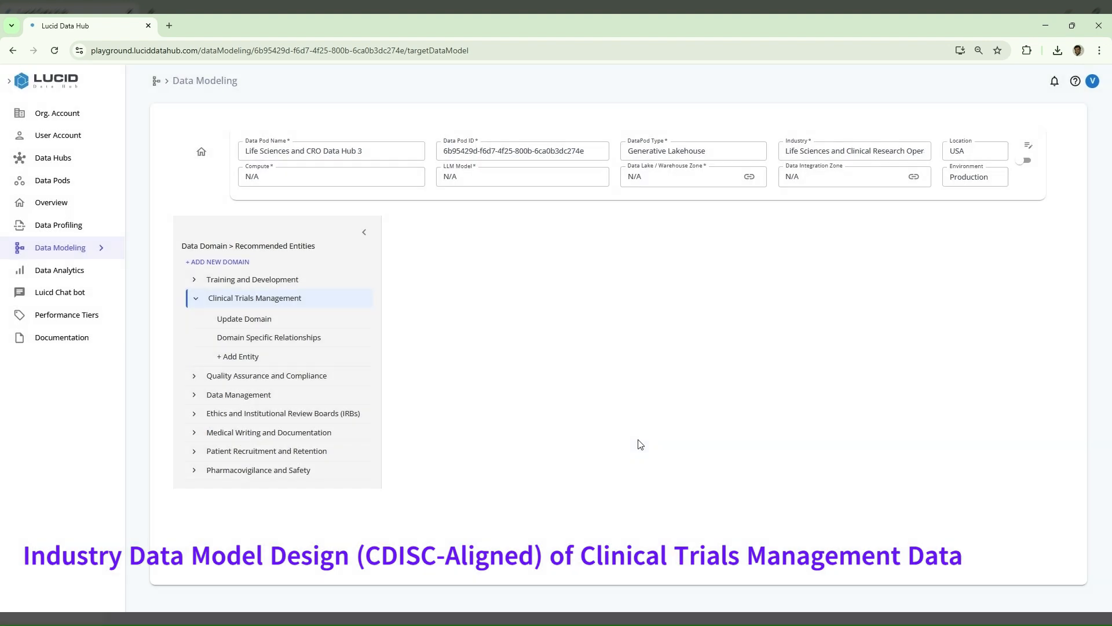
- Check the notifications for the status of the entity recommendation generation
left_click(1054, 81)
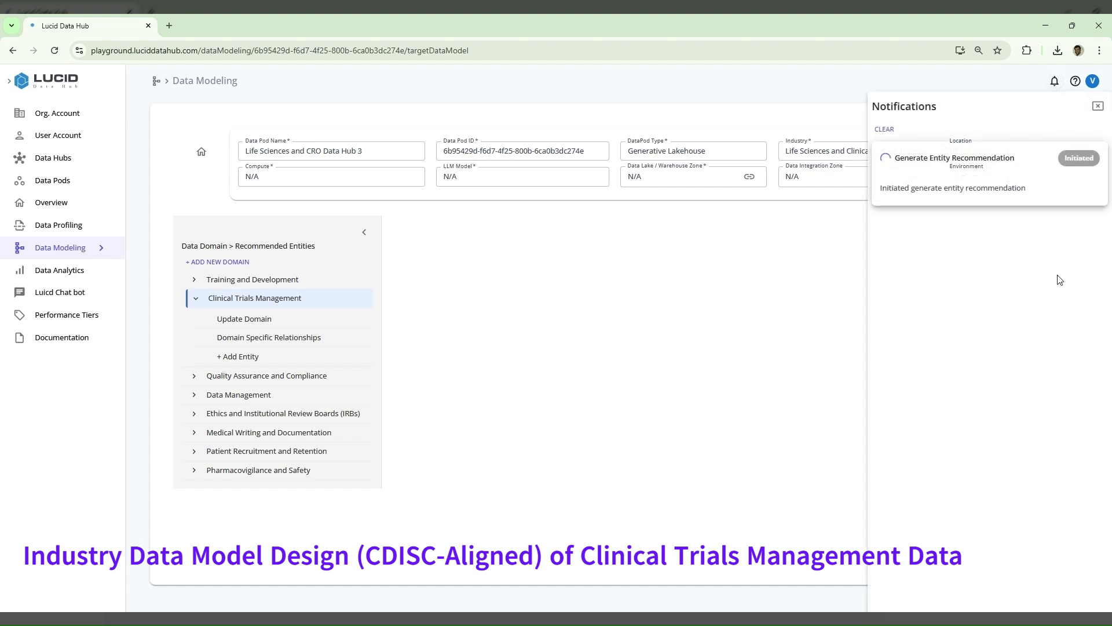
left_click(1054, 82)
left_click(1056, 84)
left_click(1056, 81)
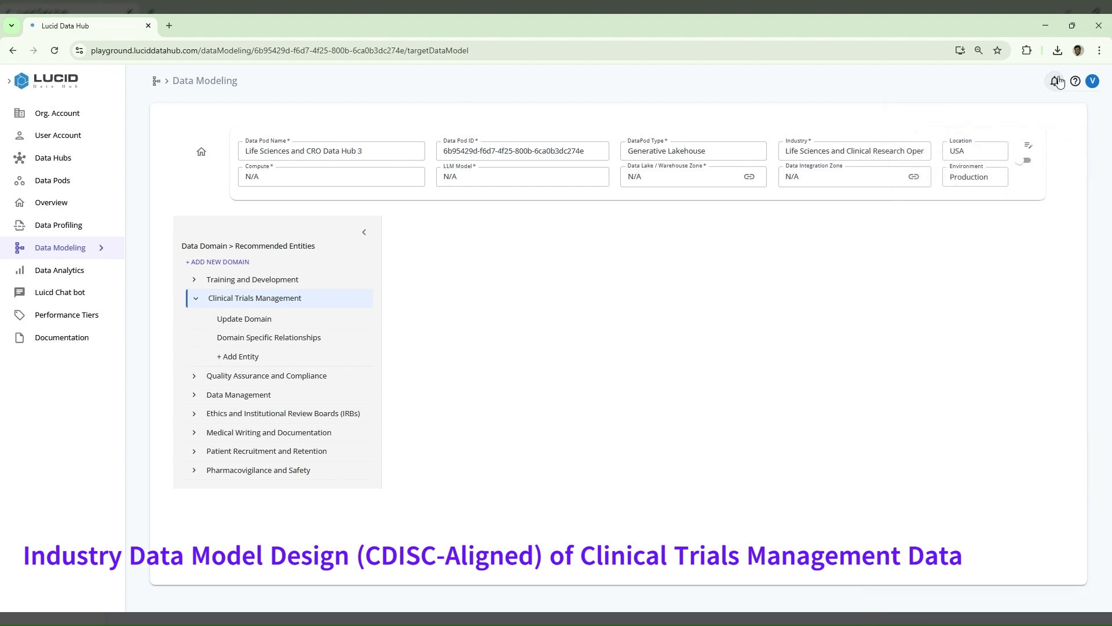
left_click(1058, 81)
left_click(1056, 82)
left_click(1055, 84)
left_click(1055, 84)
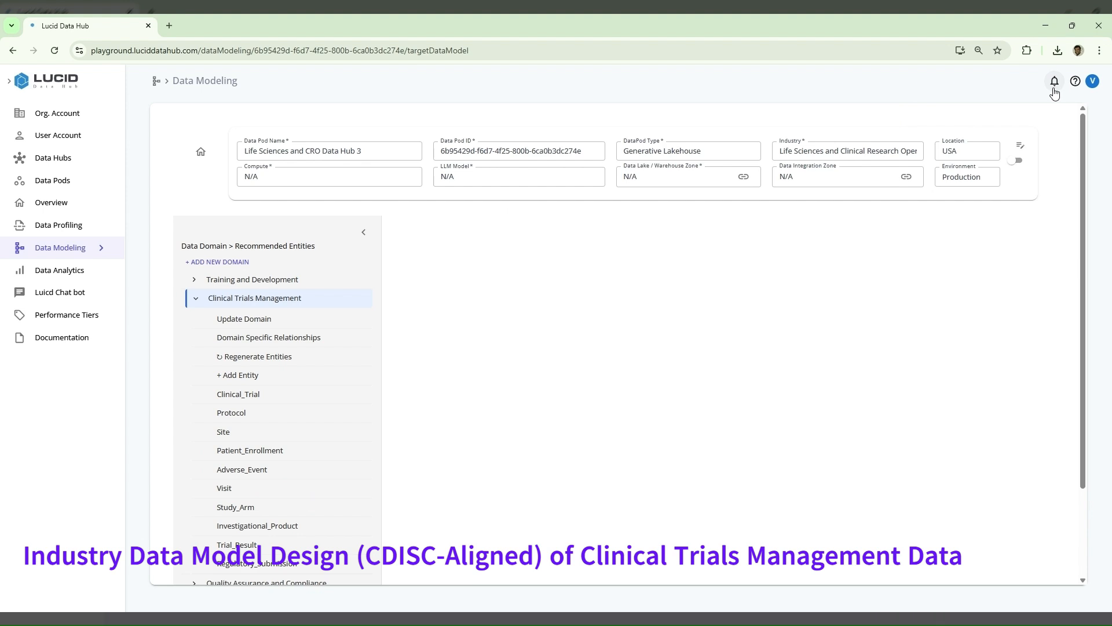
- Review the recommended Clinical Trials Management entities and save Patient_Enrollment as an accepted entity
scroll(200, 467, "down", 2)
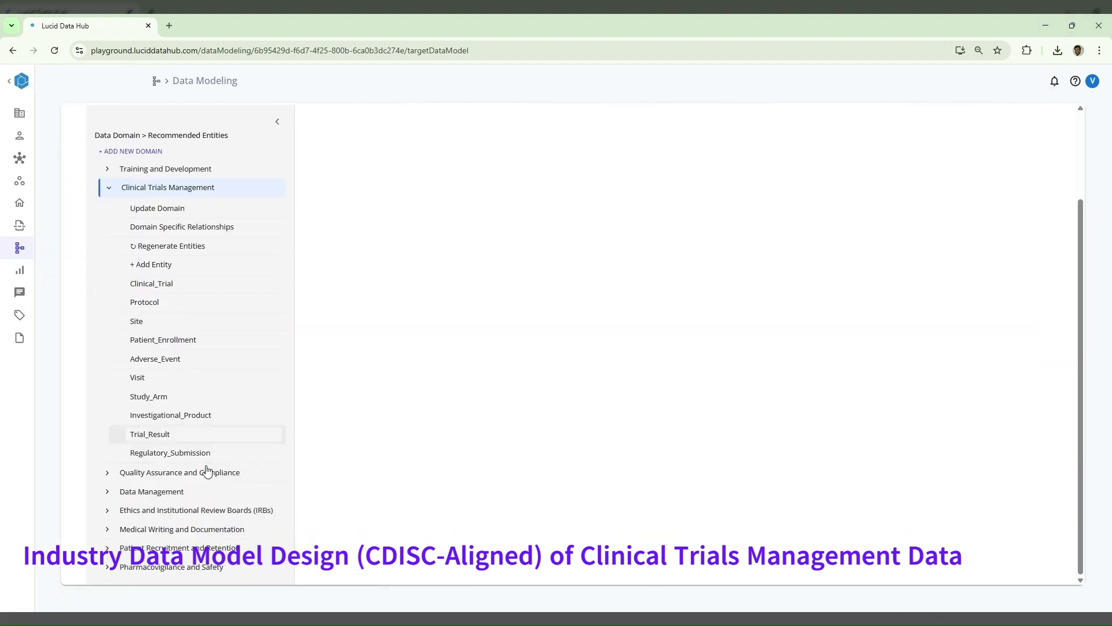
left_click(161, 400)
left_click(170, 284)
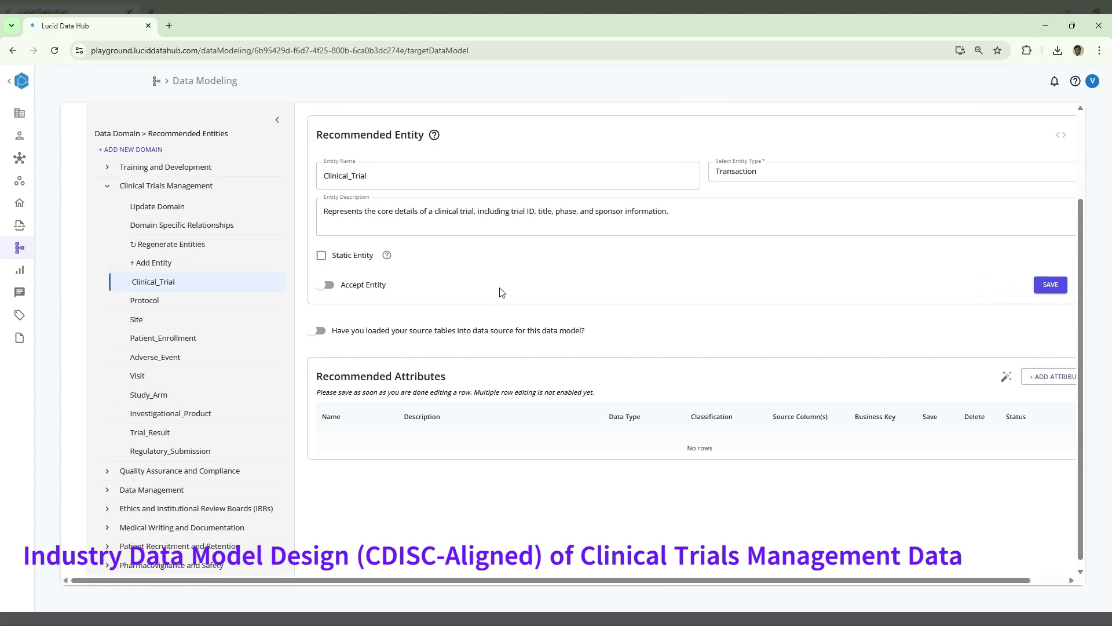
left_click(176, 382)
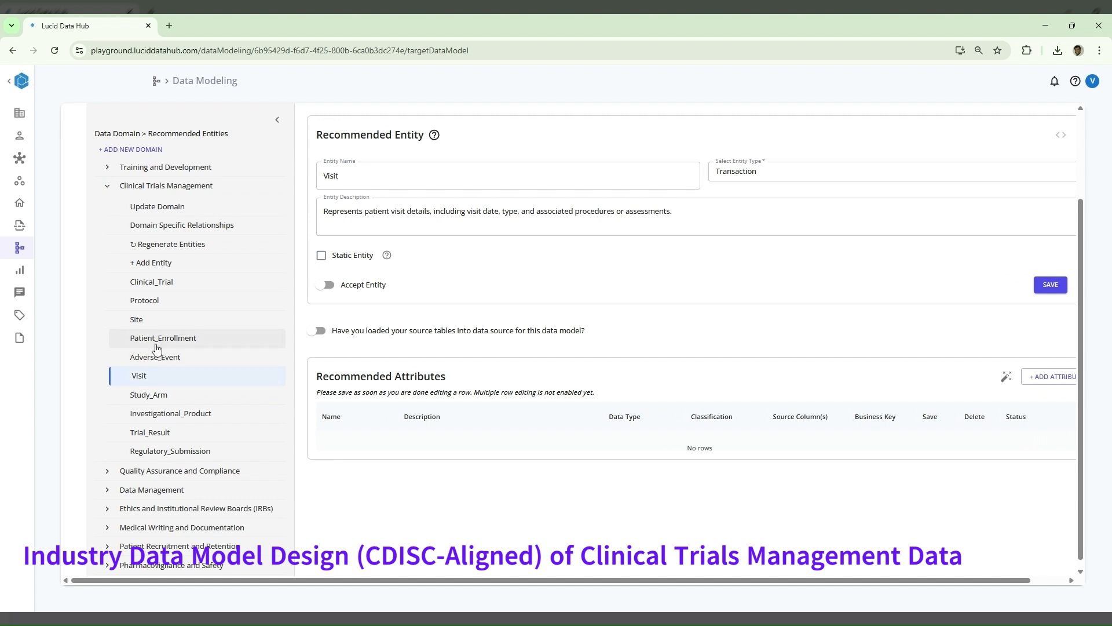
left_click(179, 345)
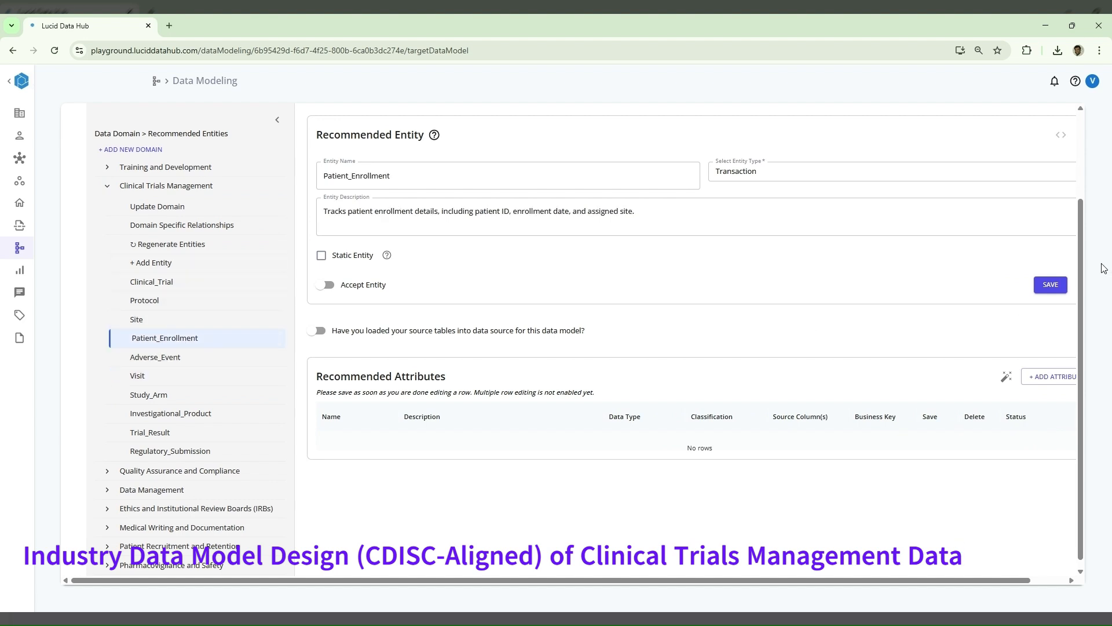
left_click(1050, 284)
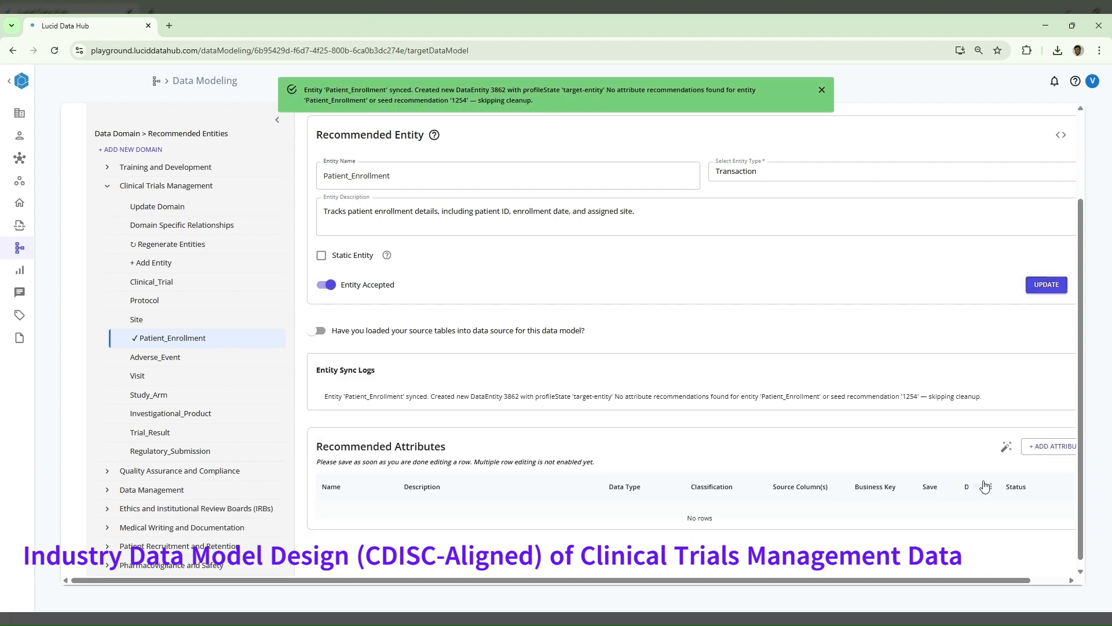
- Generate attribute recommendations for the Patient_Enrollment entity and dismiss the notifications
left_click(1042, 579)
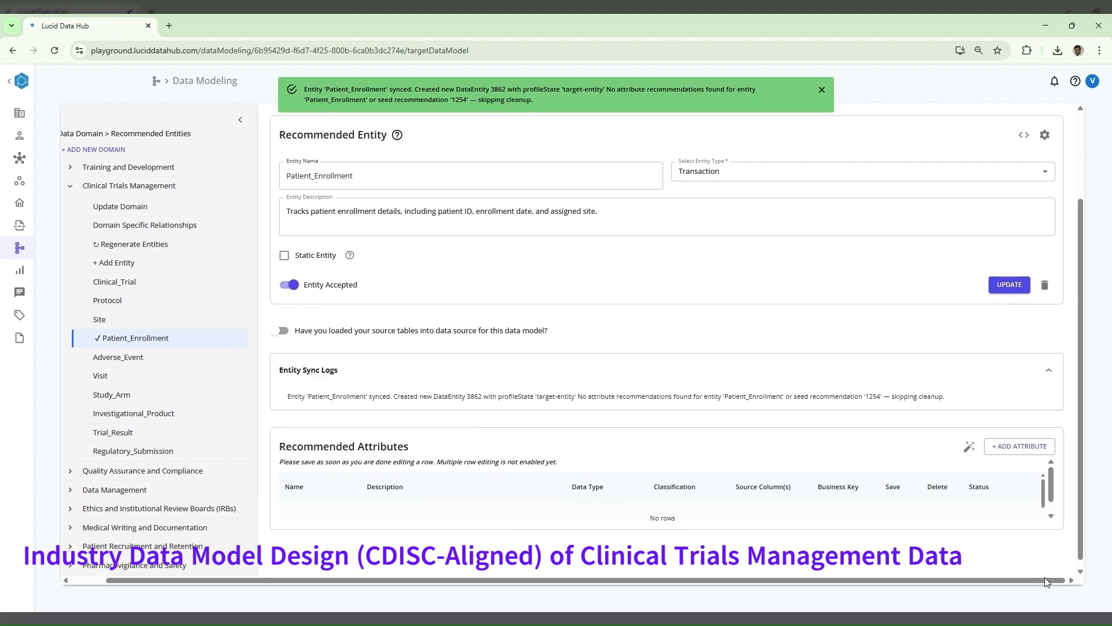
left_click(970, 449)
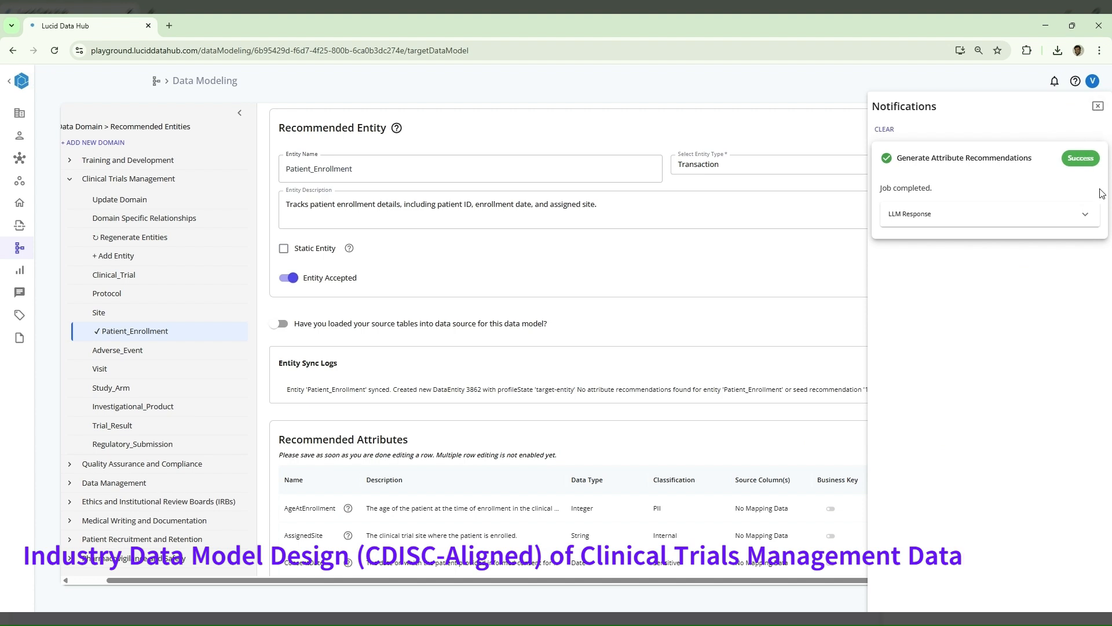
left_click(1097, 107)
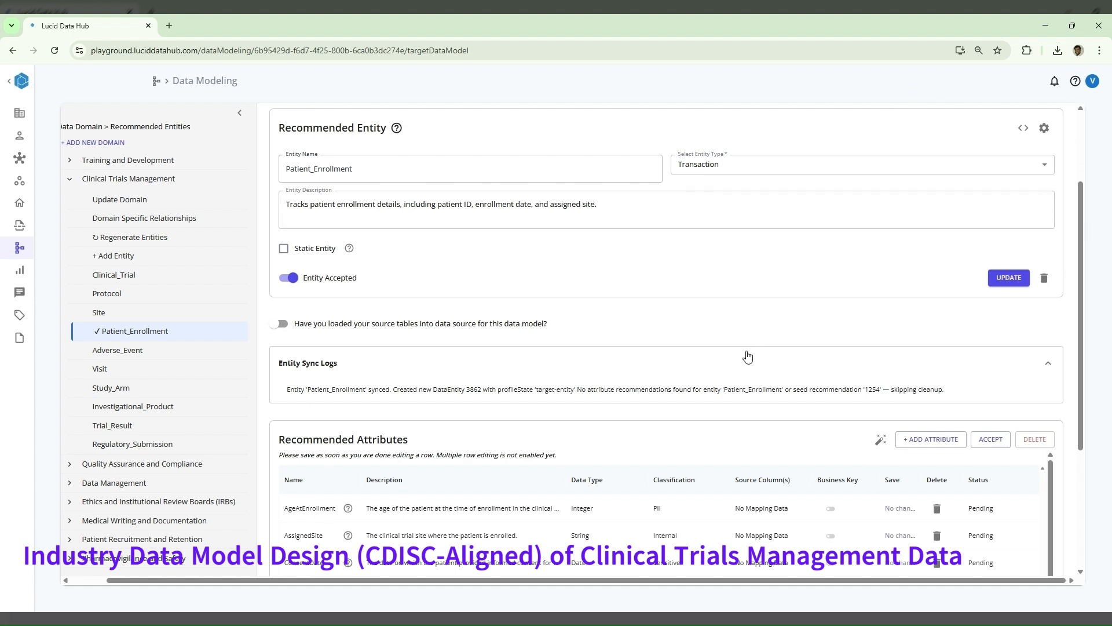
- Accept all recommended attributes and mappings of the Patient_Enrollment entity
scroll(747, 355, "down", 4)
scroll(647, 446, "down", 1)
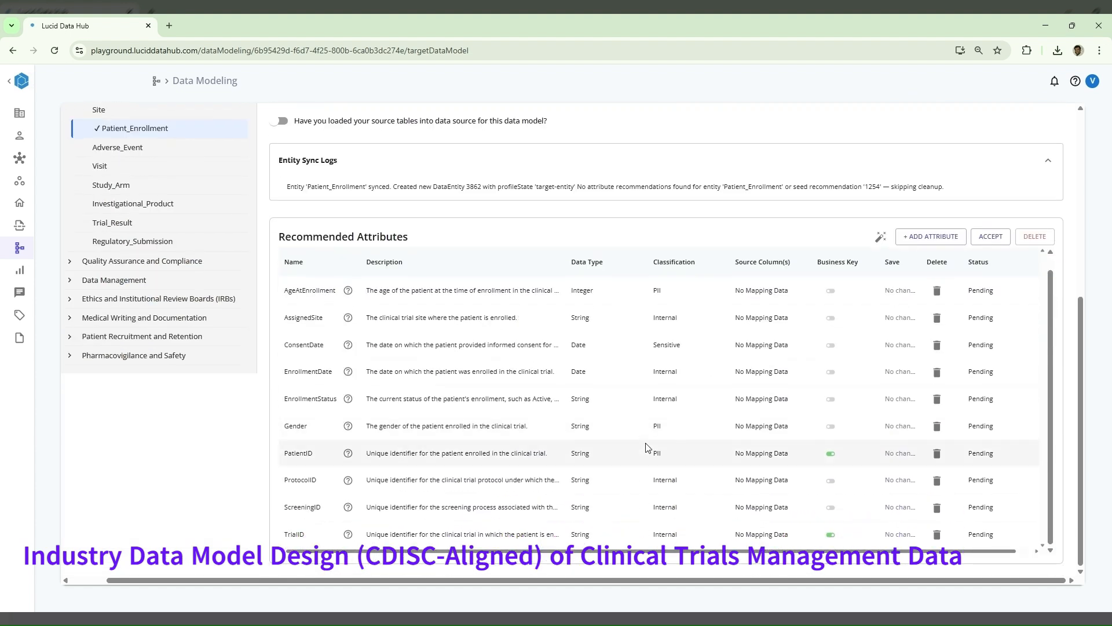
left_click(993, 242)
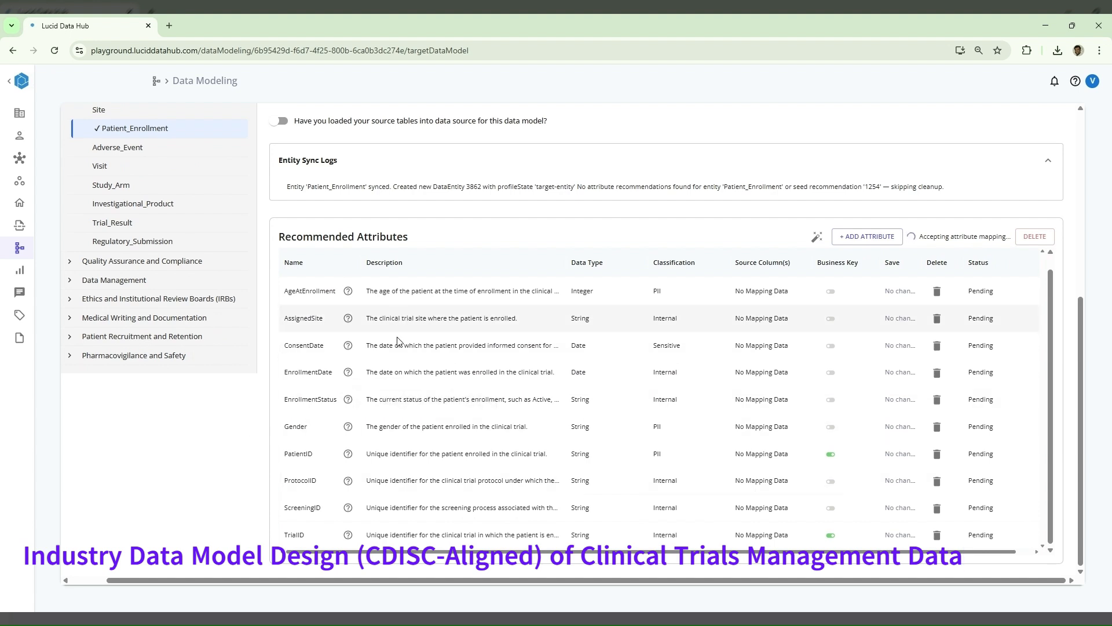
- Save Clinical_Trial as an accepted entity and generate its attribute recommendations with the default prompt
left_click(148, 283)
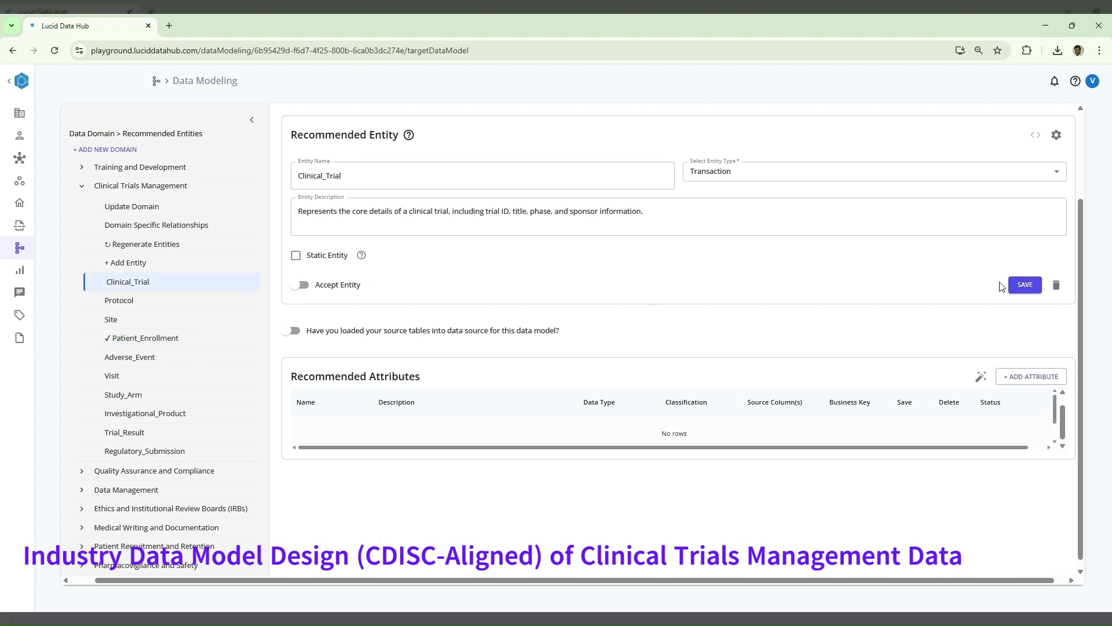
left_click(1026, 285)
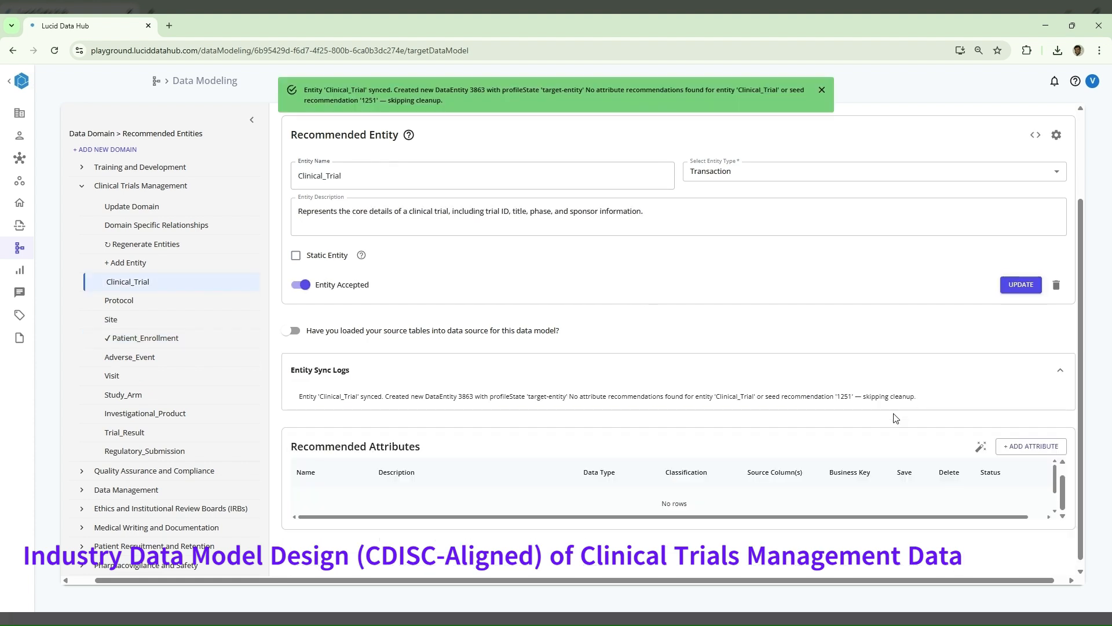
left_click(979, 449)
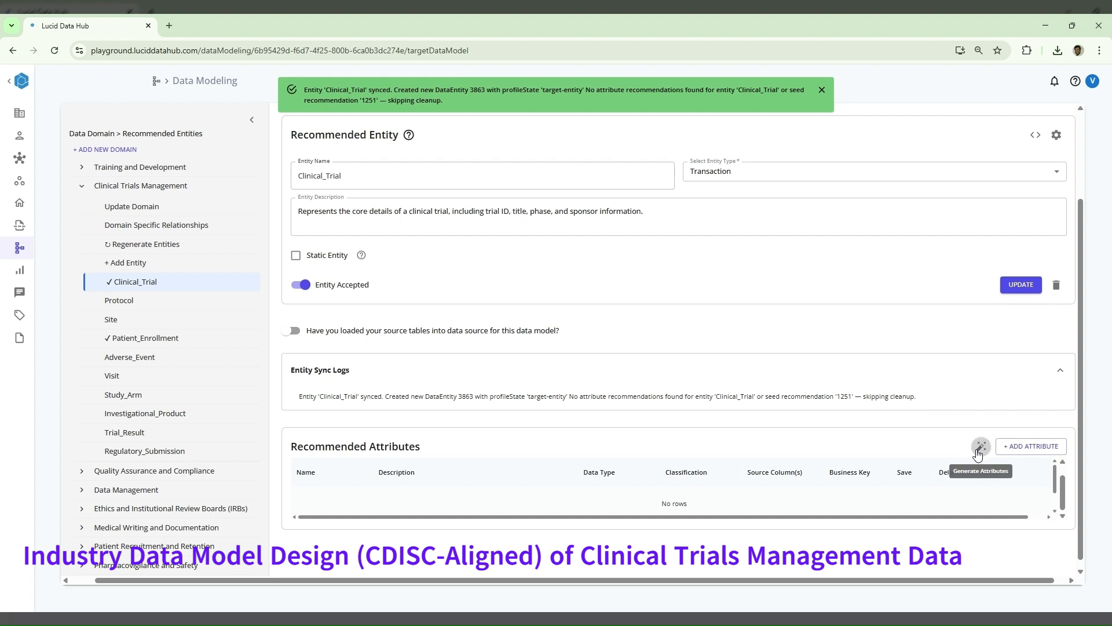
left_click(677, 388)
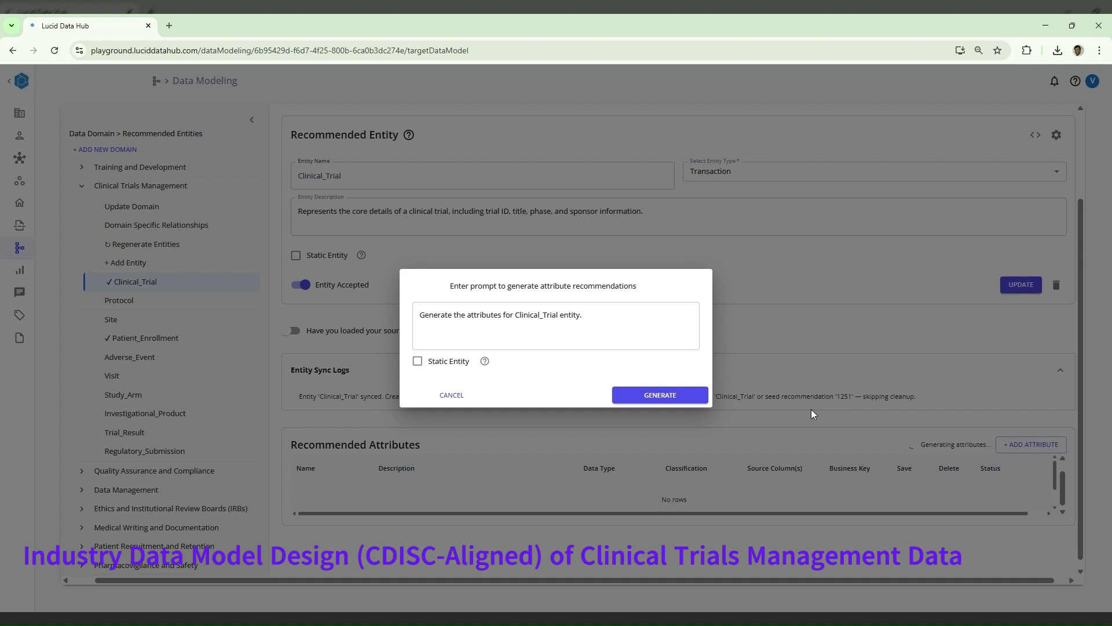
- Review the attributes recommended for the Clinical_Trial entity and accept them all
scroll(814, 414, "down", 1)
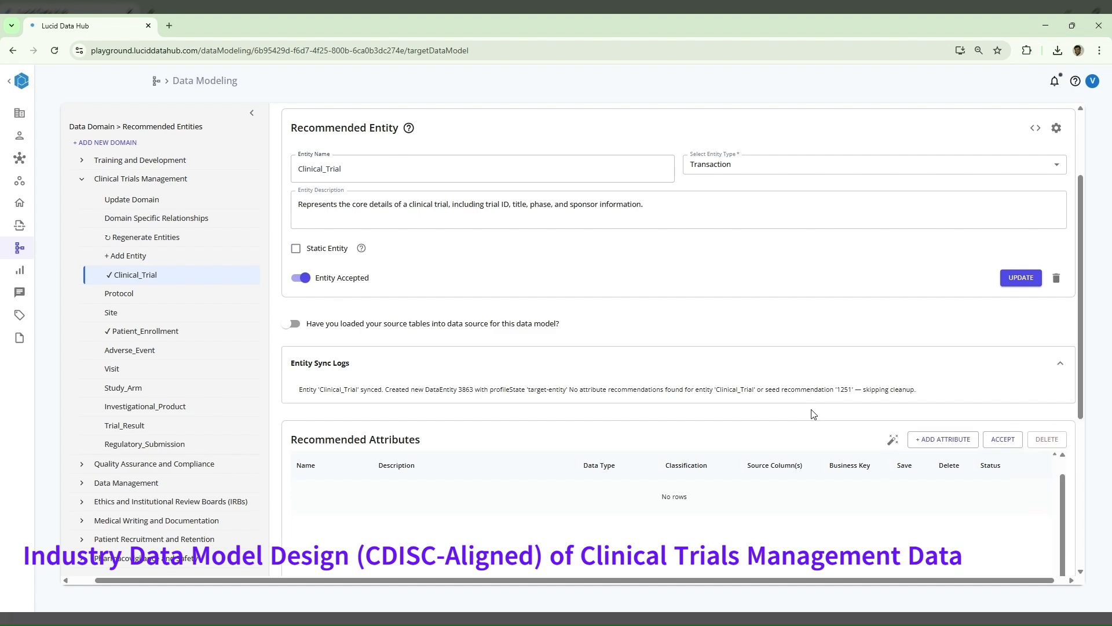
scroll(814, 415, "down", 2)
scroll(814, 415, "down", 3)
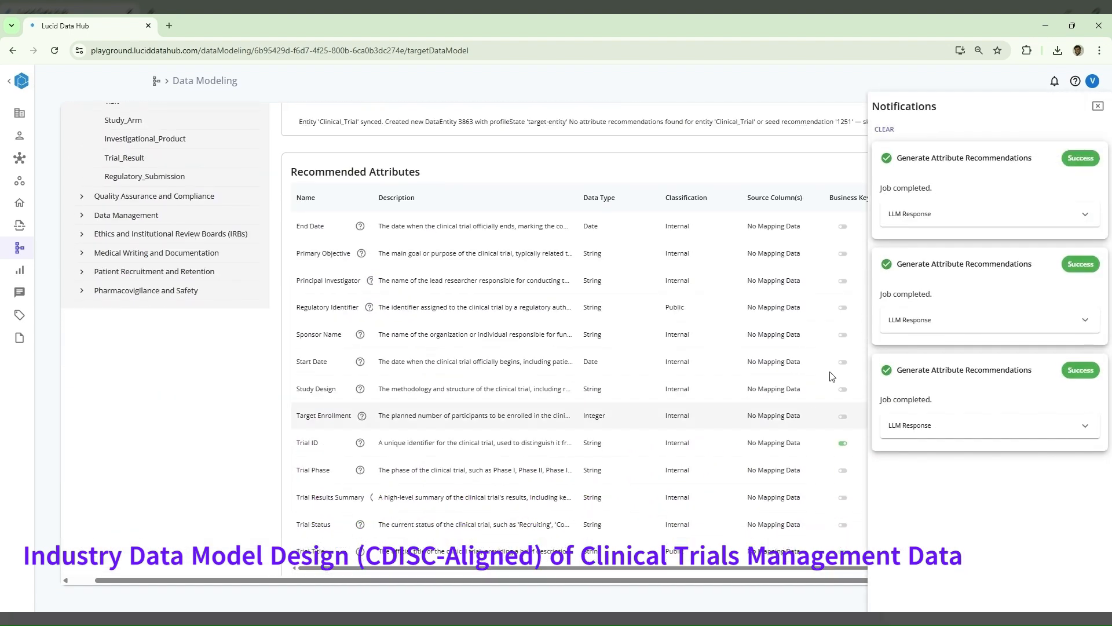
left_click(1097, 106)
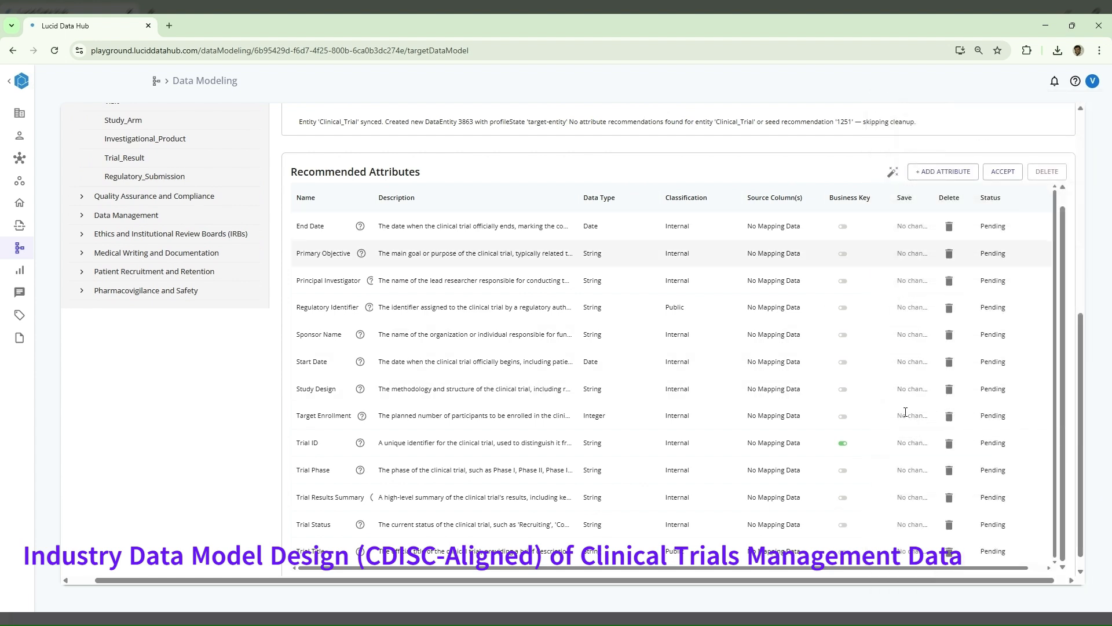
scroll(906, 412, "down", 1)
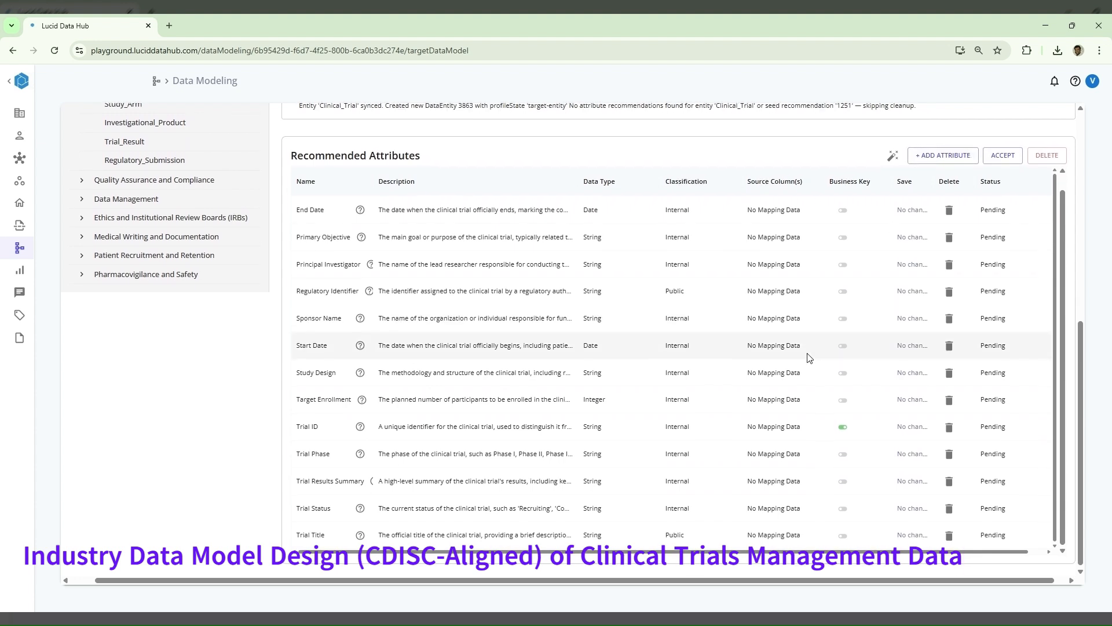
left_click(1003, 155)
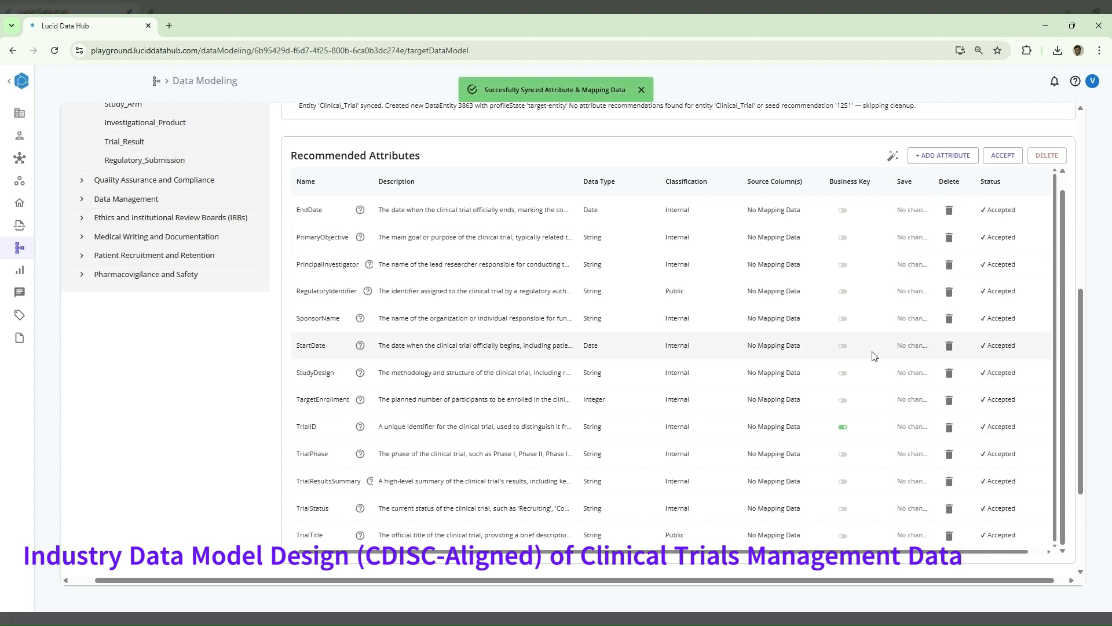
- Start a new Clinical_Trial attribute named "Trial Purpose" with the description "describe the purpose of the clinical trial"
scroll(875, 355, "down", 2)
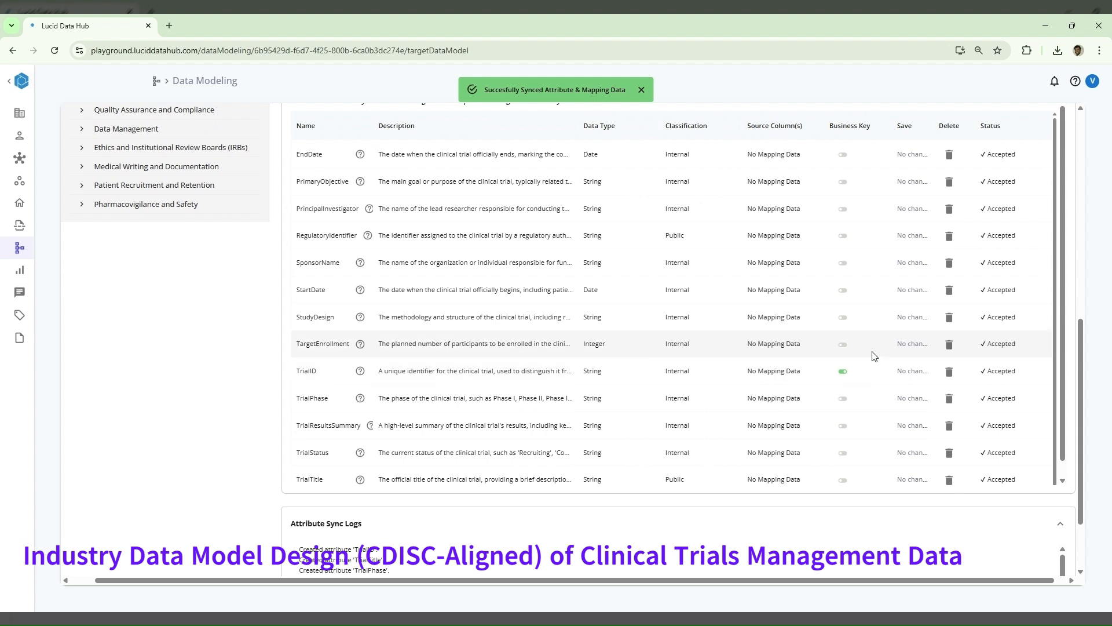
scroll(877, 370, "up", 2)
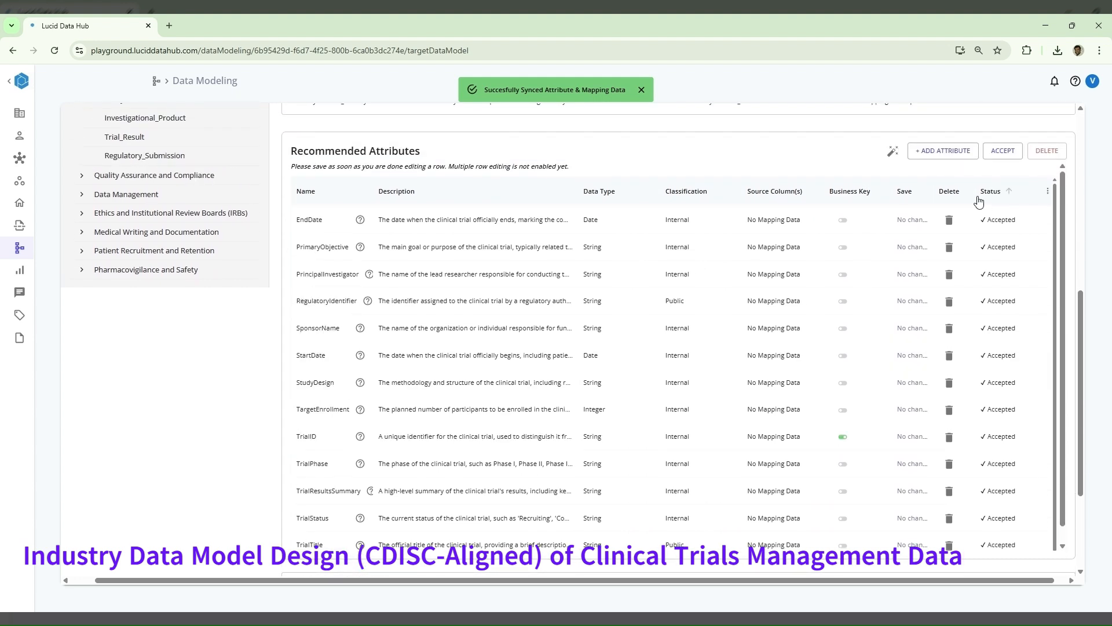
left_click(951, 154)
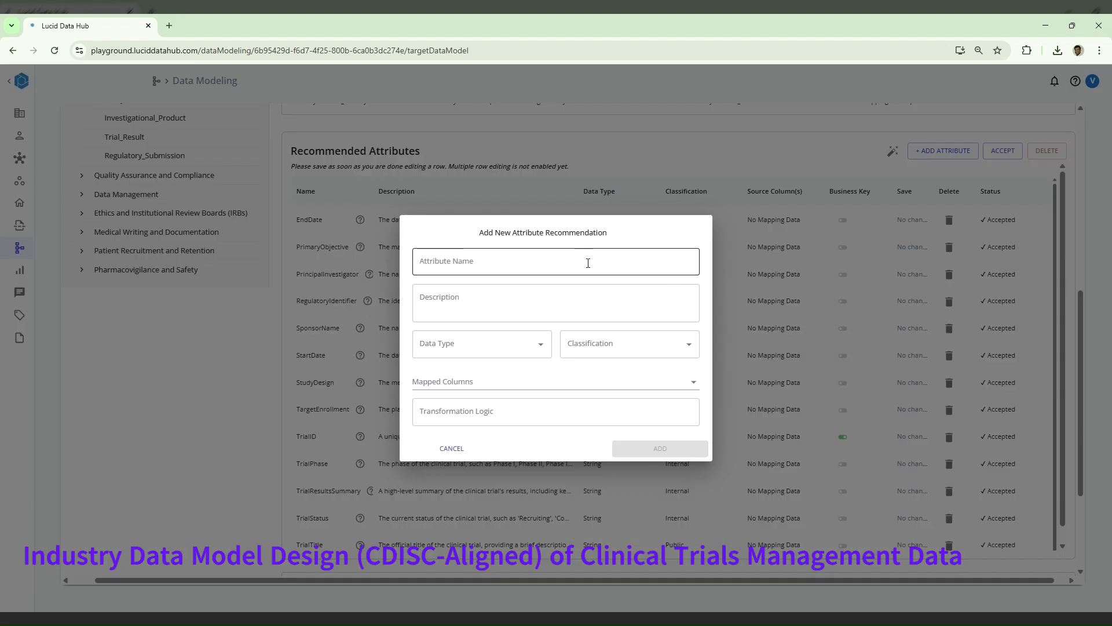
left_click(568, 260)
type("Trial Pu")
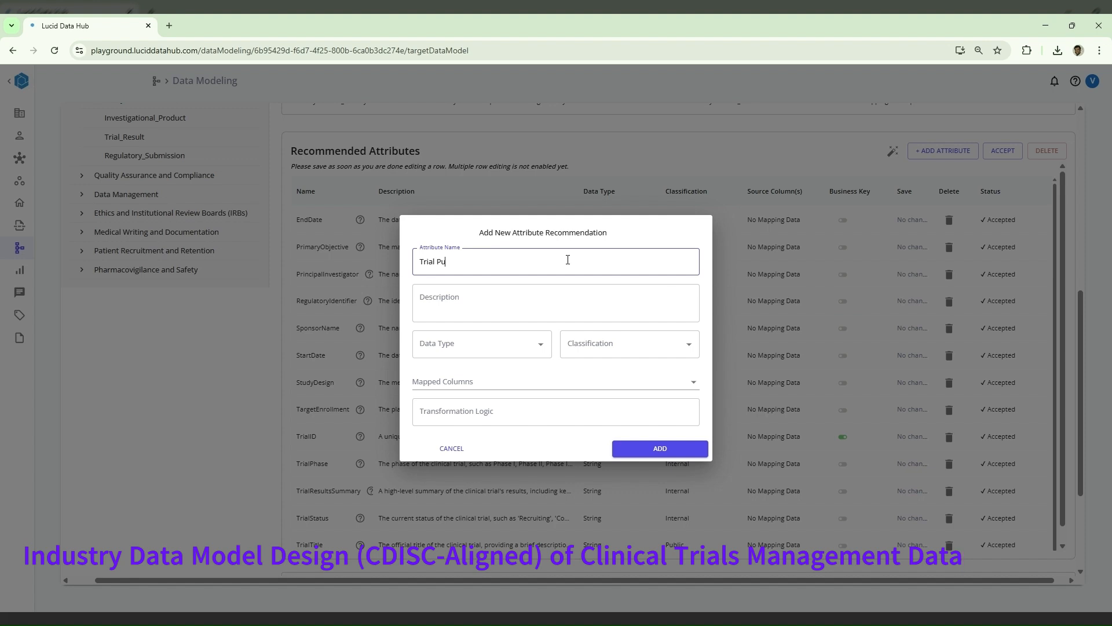
type("rpose")
left_click(528, 296)
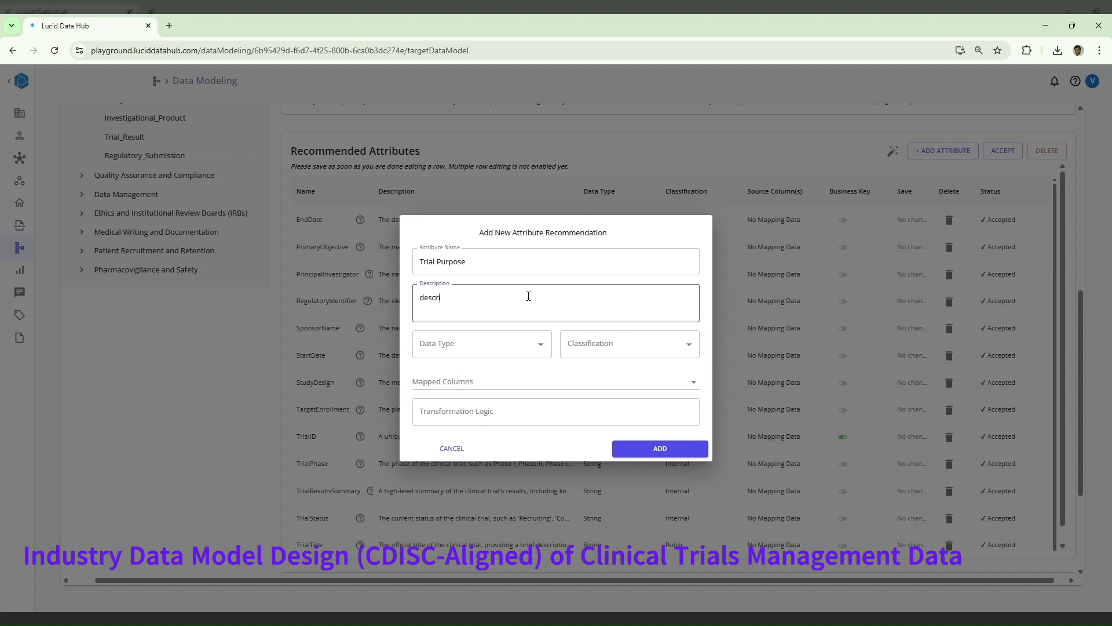
type("describe the pr")
type("rpose of the clinical trial")
- Set the new attribute's data type to String and classification to Internal, and add it to the Clinical_Trial entity
left_click(505, 342)
left_click(493, 374)
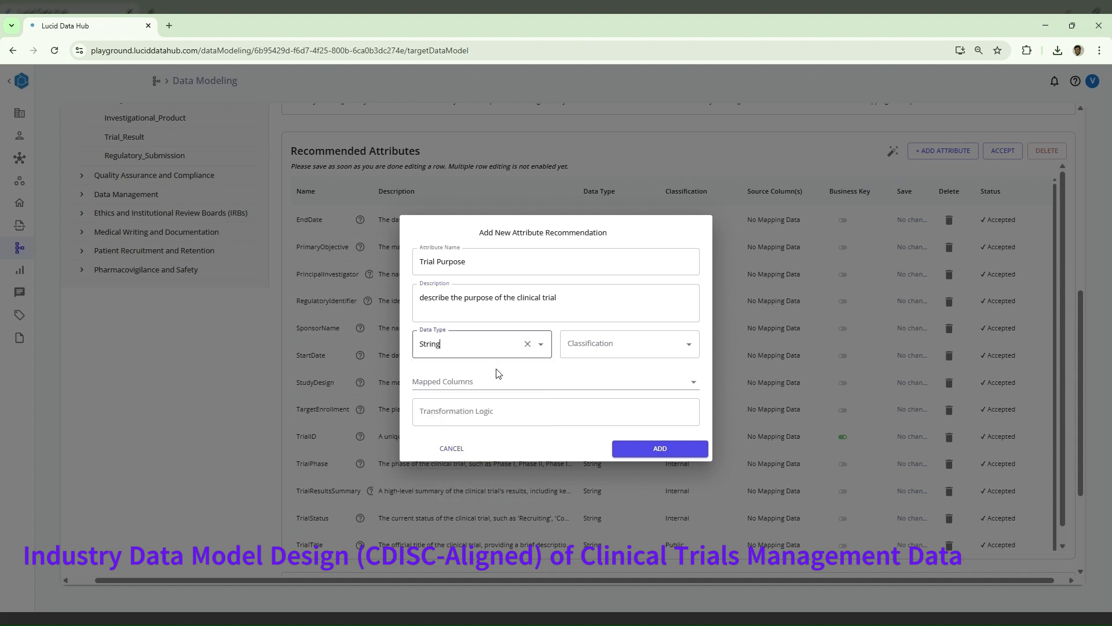
left_click(617, 348)
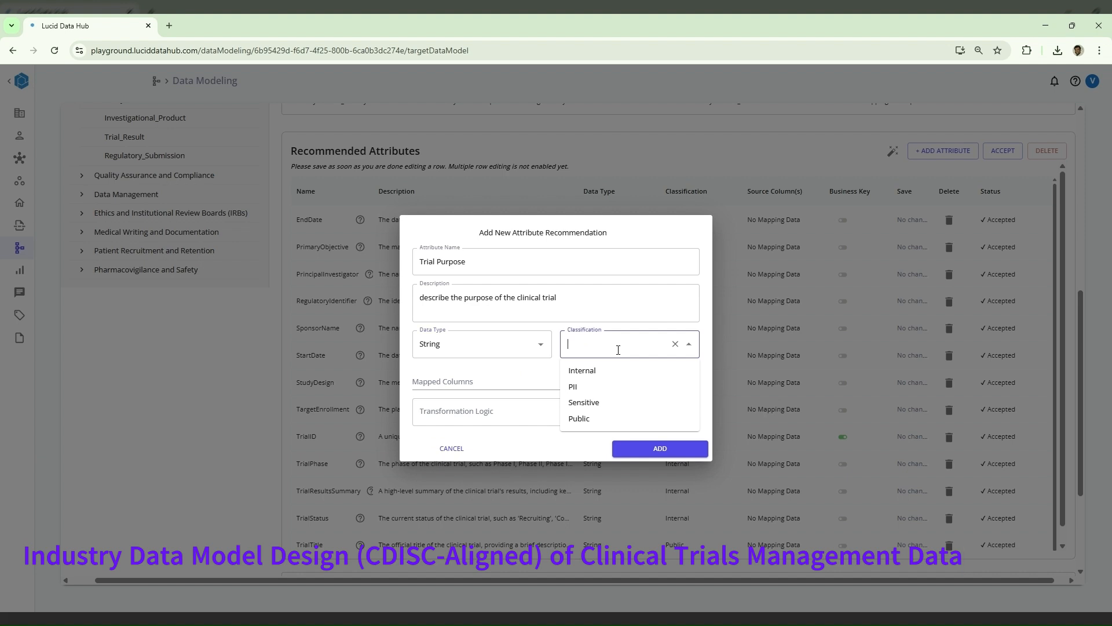
left_click(600, 378)
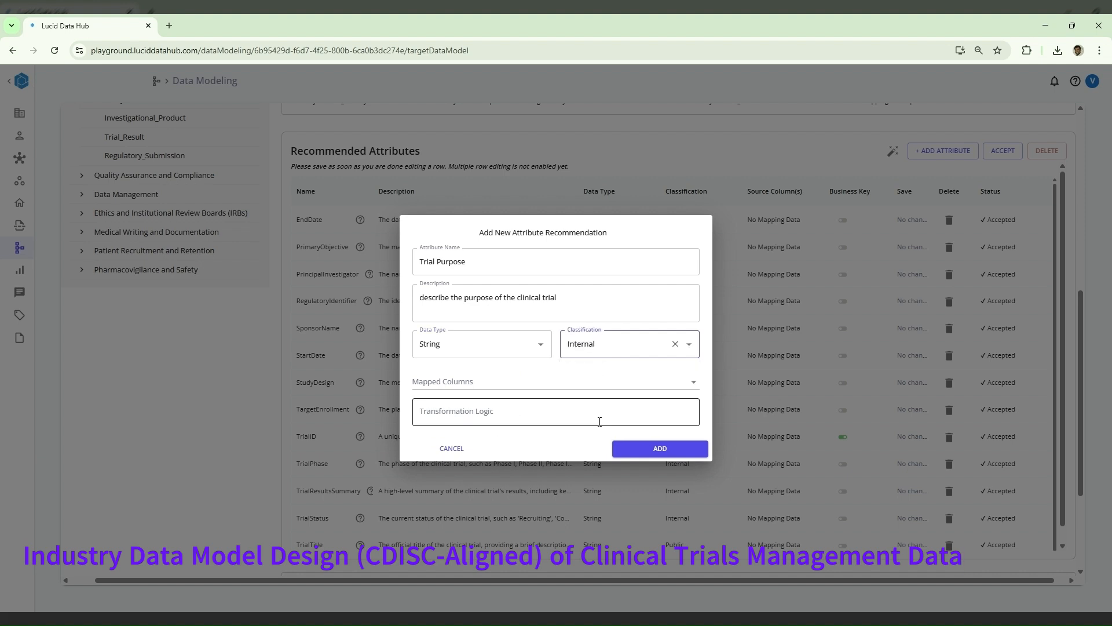
left_click(660, 448)
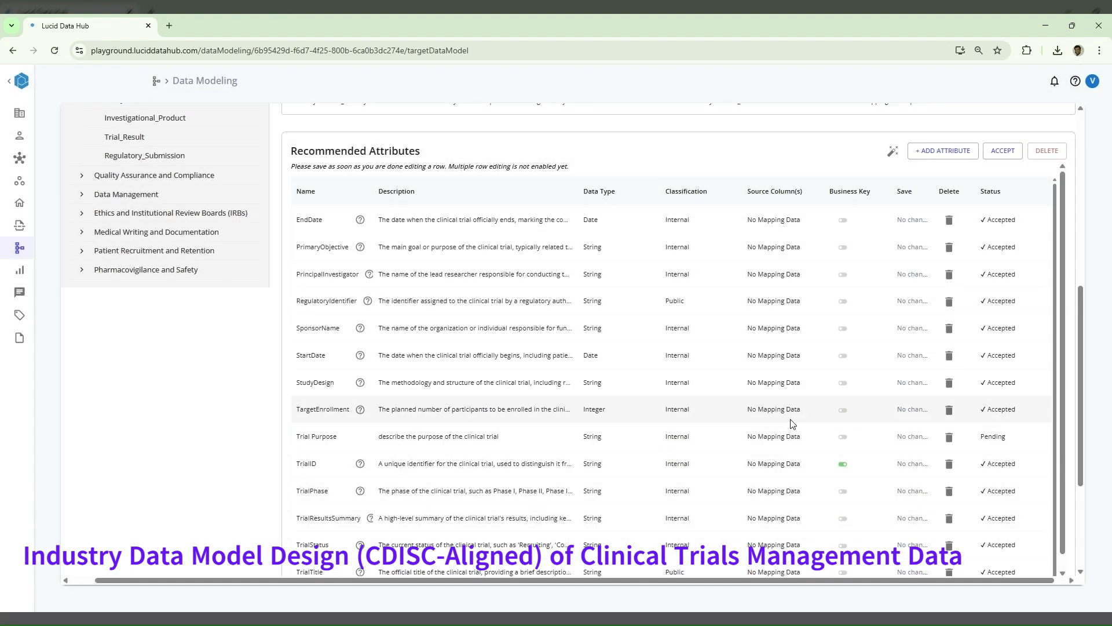
scroll(793, 423, "down", 1)
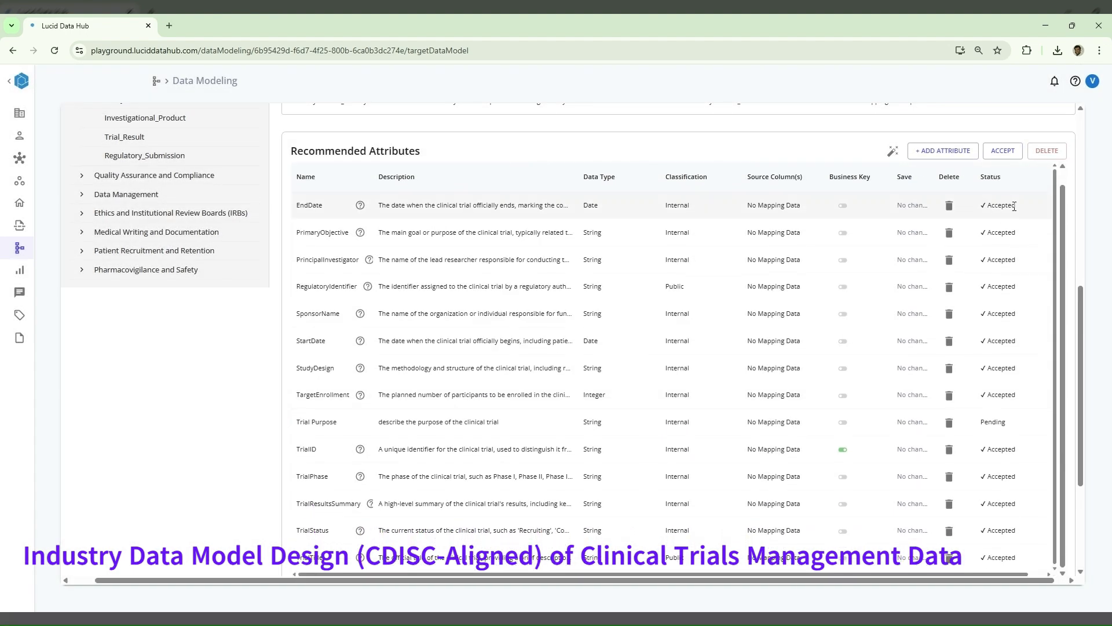
left_click(992, 422)
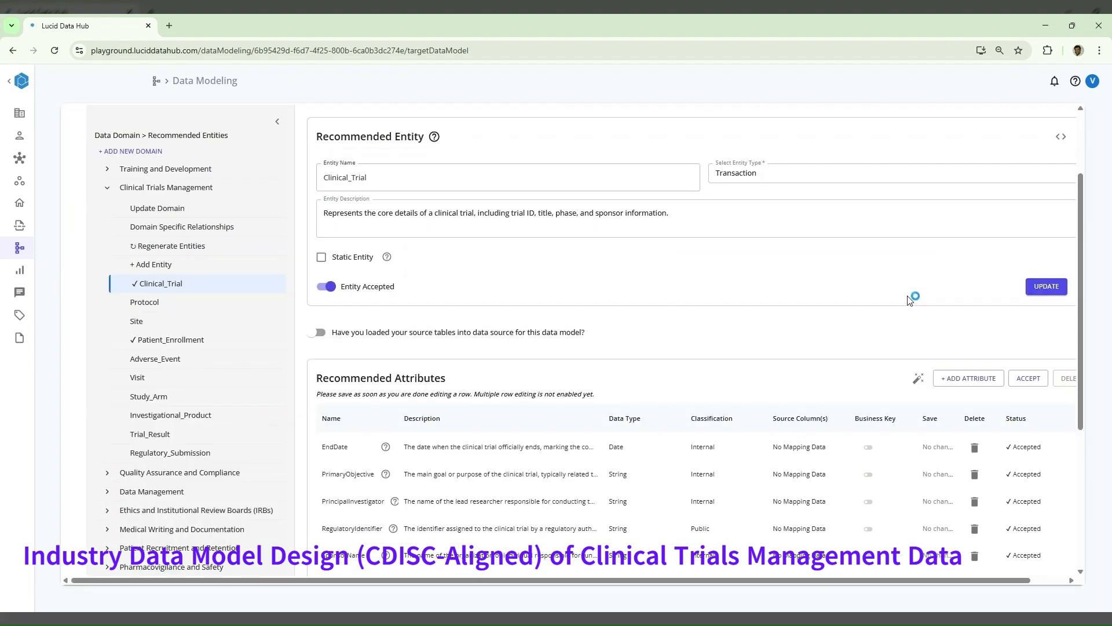
- Start a new data source in the datapod with the connection name "clinical_trails_raw_data" and the Production environment
scroll(909, 300, "up", 2)
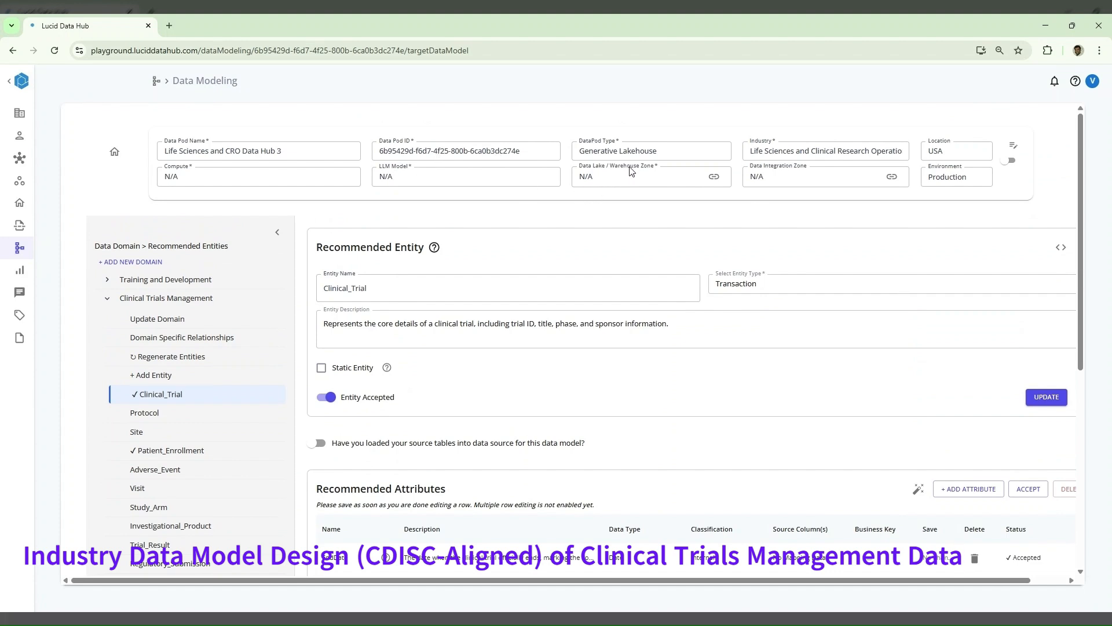
left_click(1013, 144)
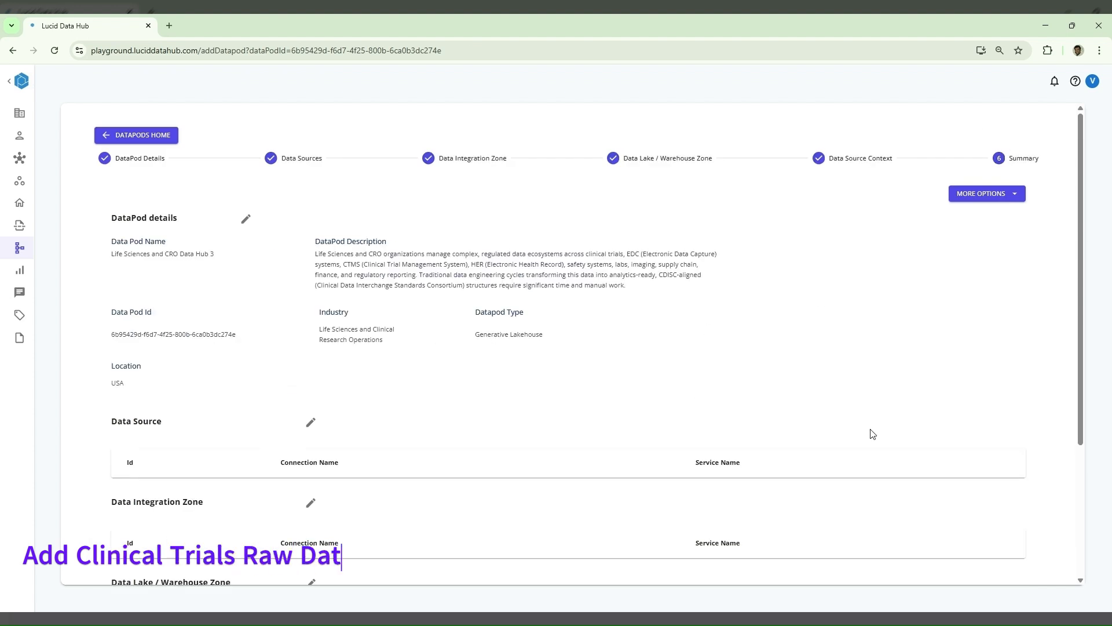
scroll(857, 446, "down", 2)
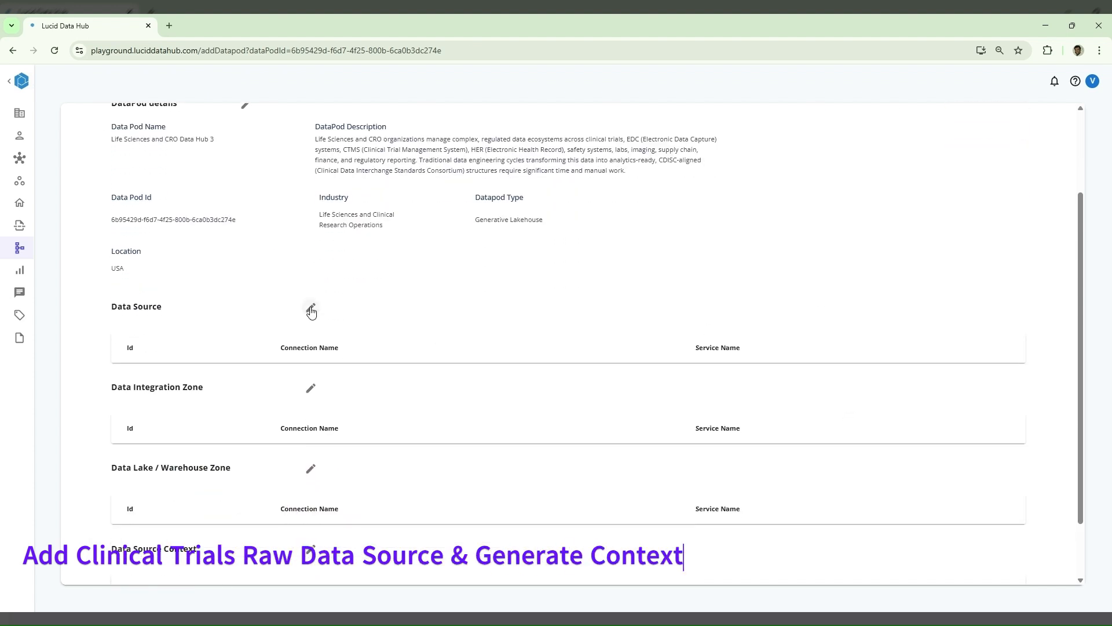
left_click(310, 307)
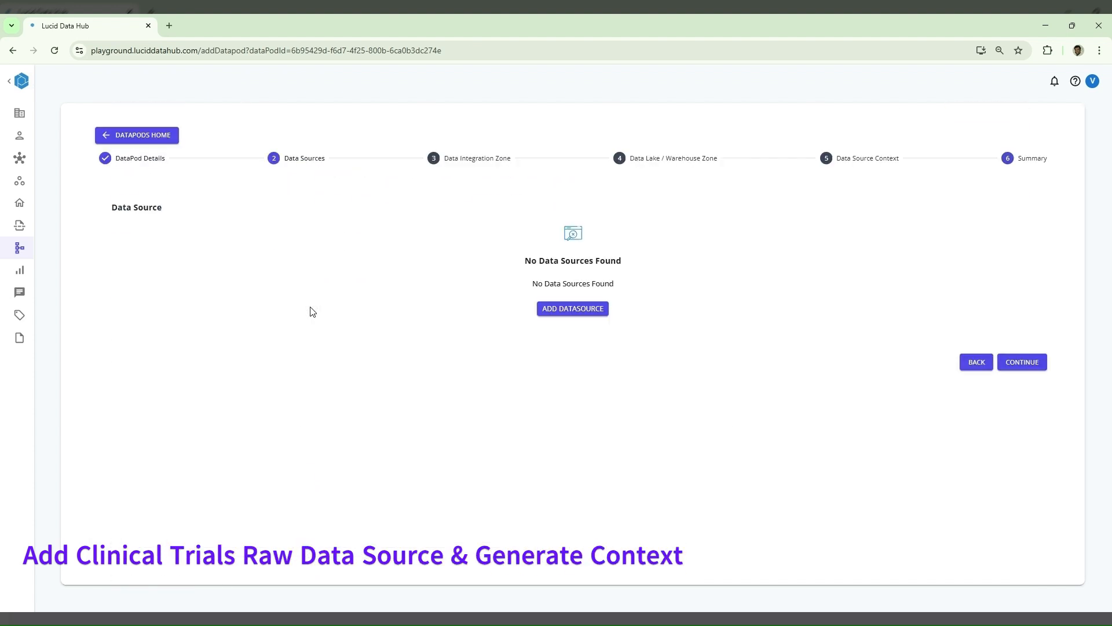
left_click(605, 308)
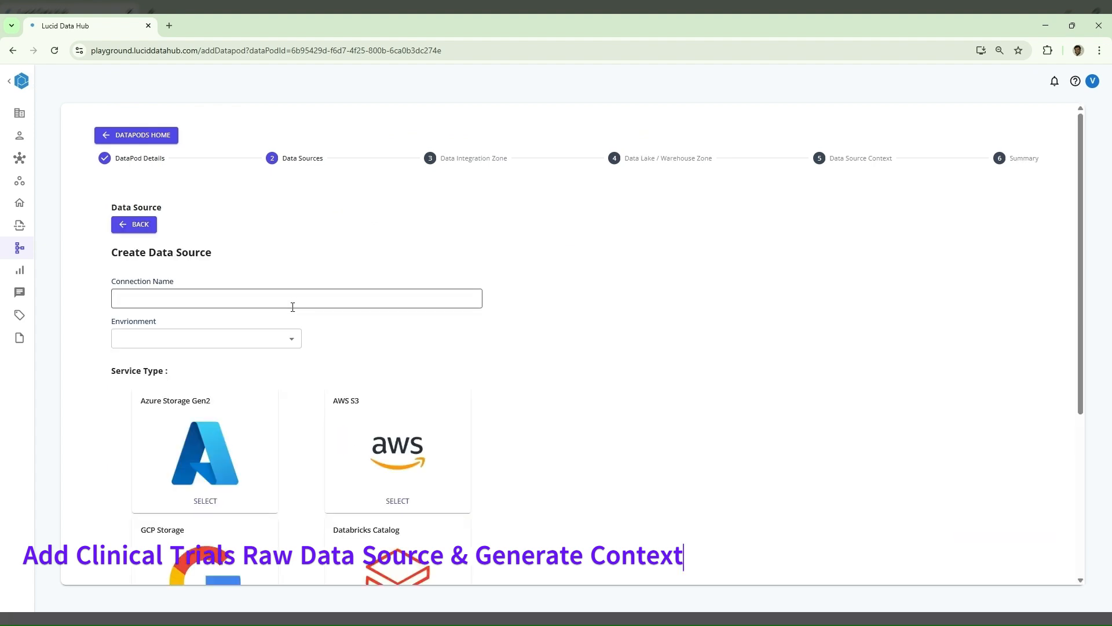
type("clinical_trails_raw_data")
left_click(277, 340)
left_click(230, 371)
- Select Microsoft Fabric DataWarehouse as the data source's service type, check its configuration fields and add the connection
scroll(449, 338, "down", 5)
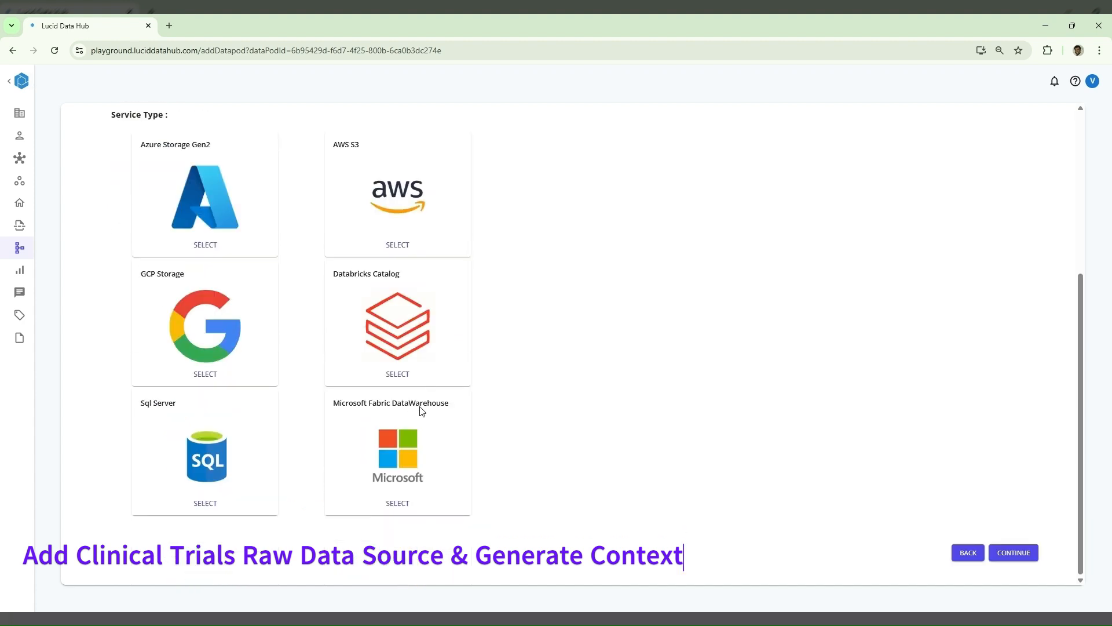
left_click(395, 503)
scroll(613, 400, "up", 2)
left_click(615, 398)
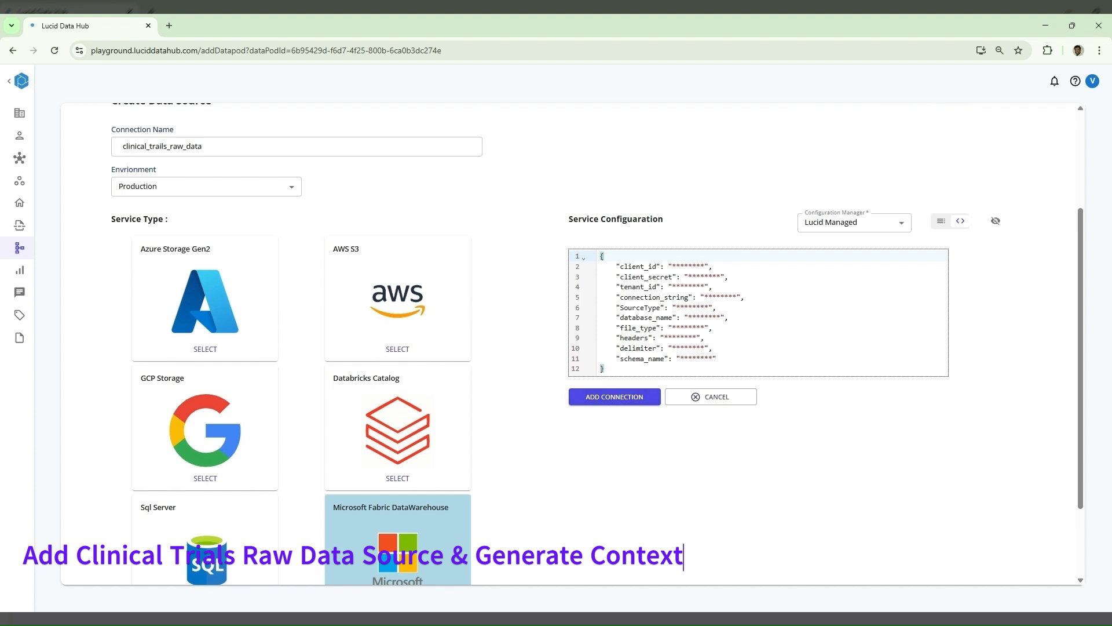
left_click(995, 221)
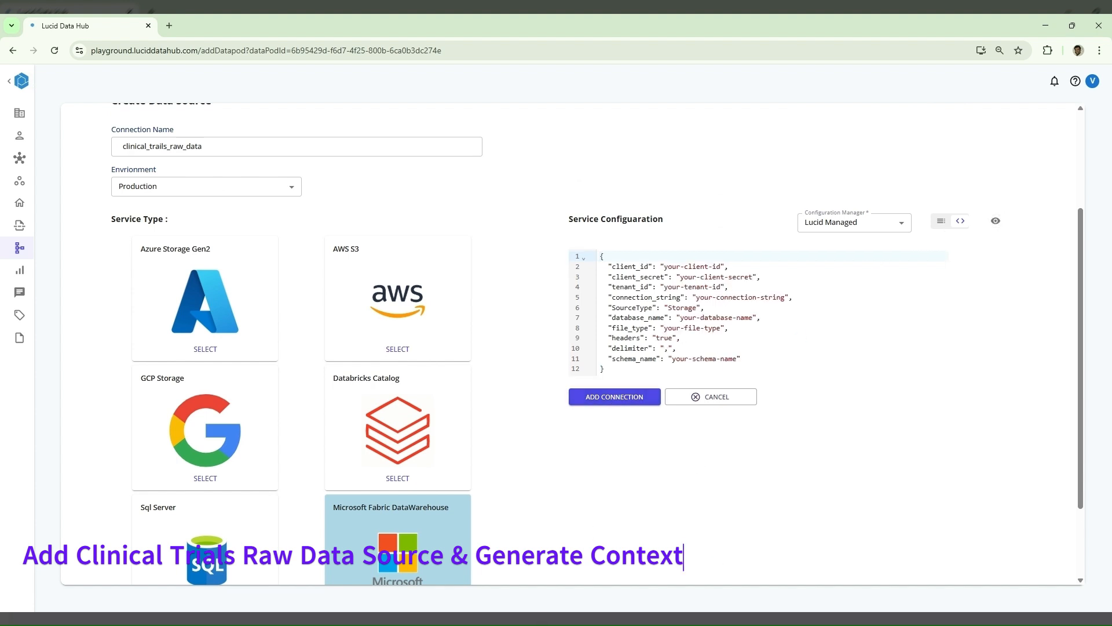
left_click(995, 226)
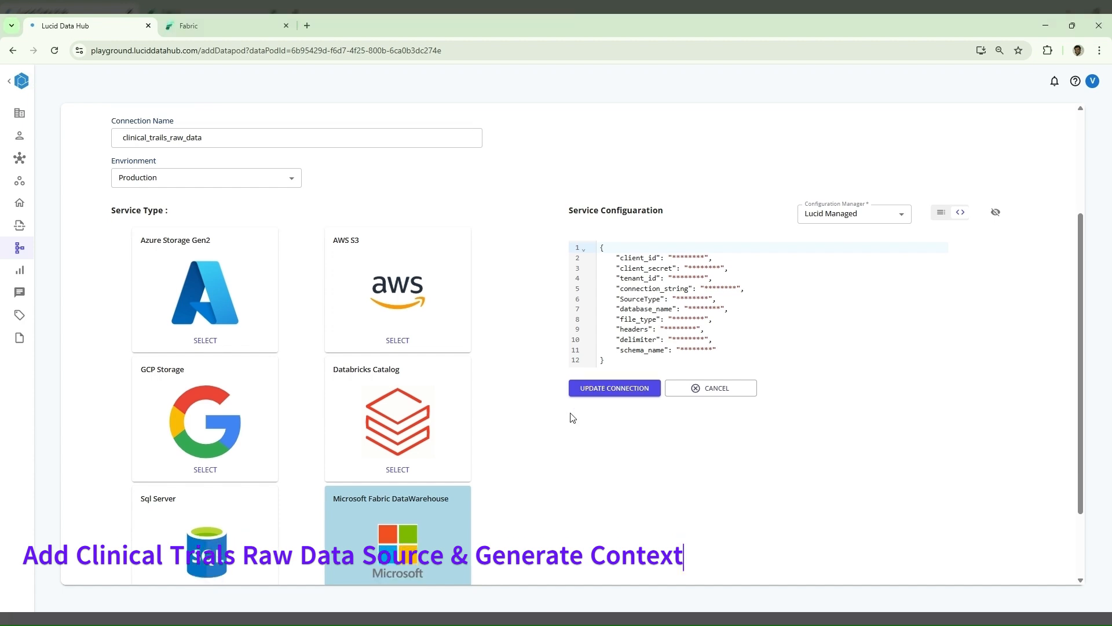
left_click(783, 333)
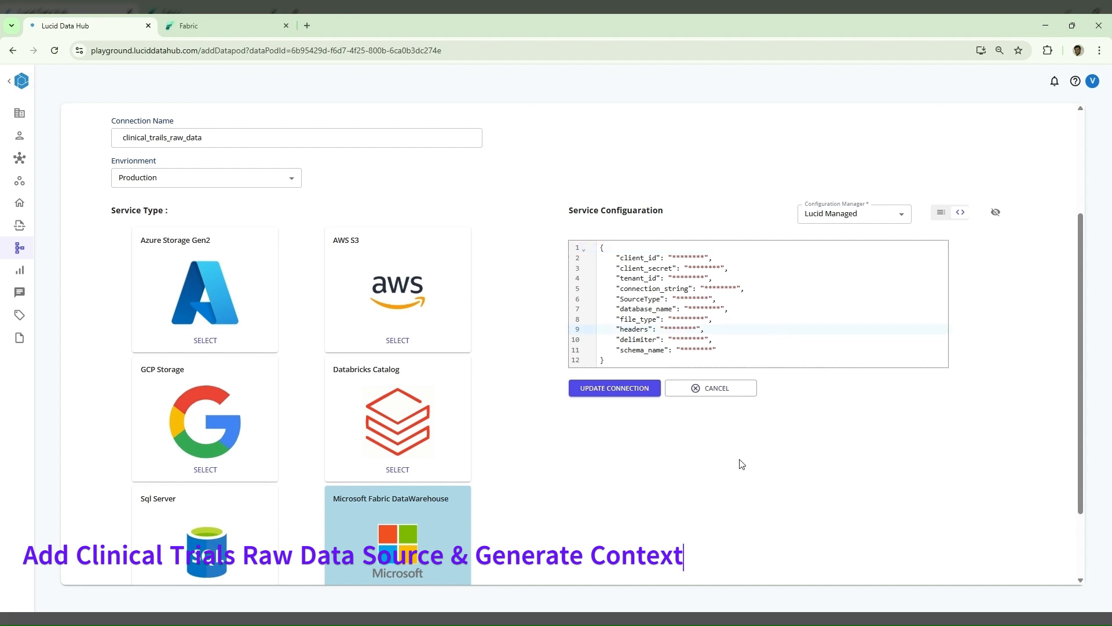
- Inspect the visits_raw table of the clinical_trials_raw_data warehouse in Microsoft Fabric's Clinical Trials workspace and return to Lucid Data Hub
left_click(215, 16)
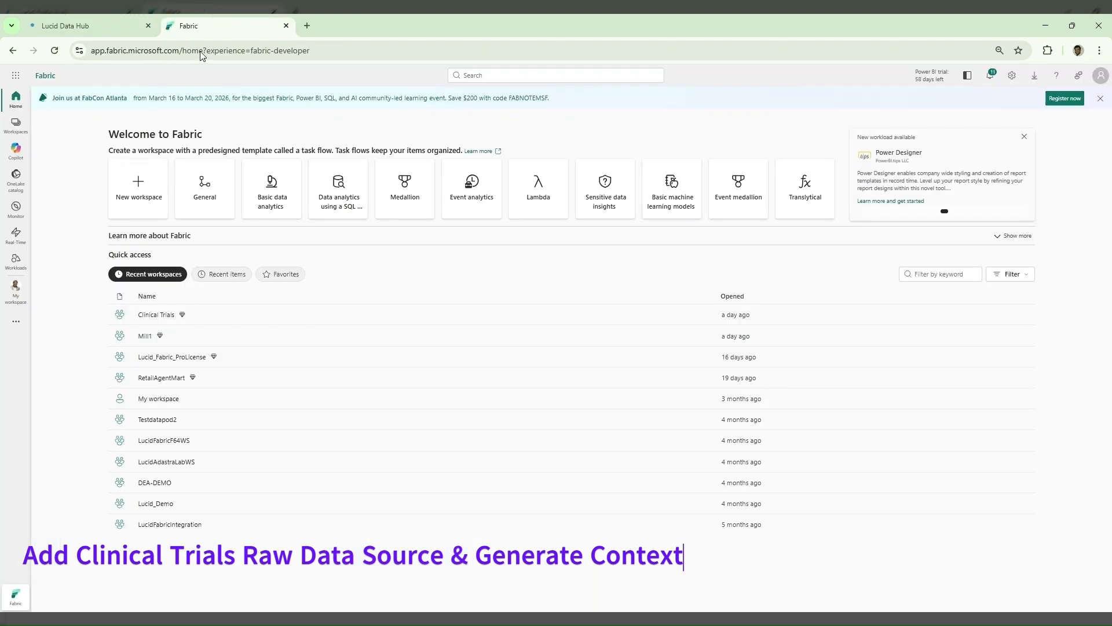
left_click(168, 316)
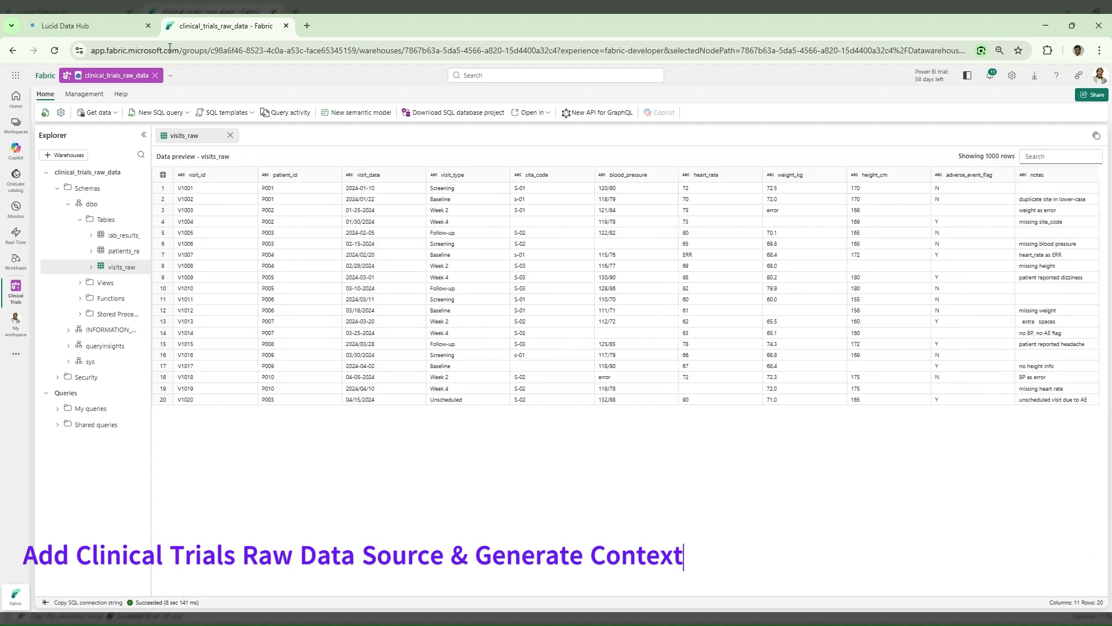
left_click(120, 29)
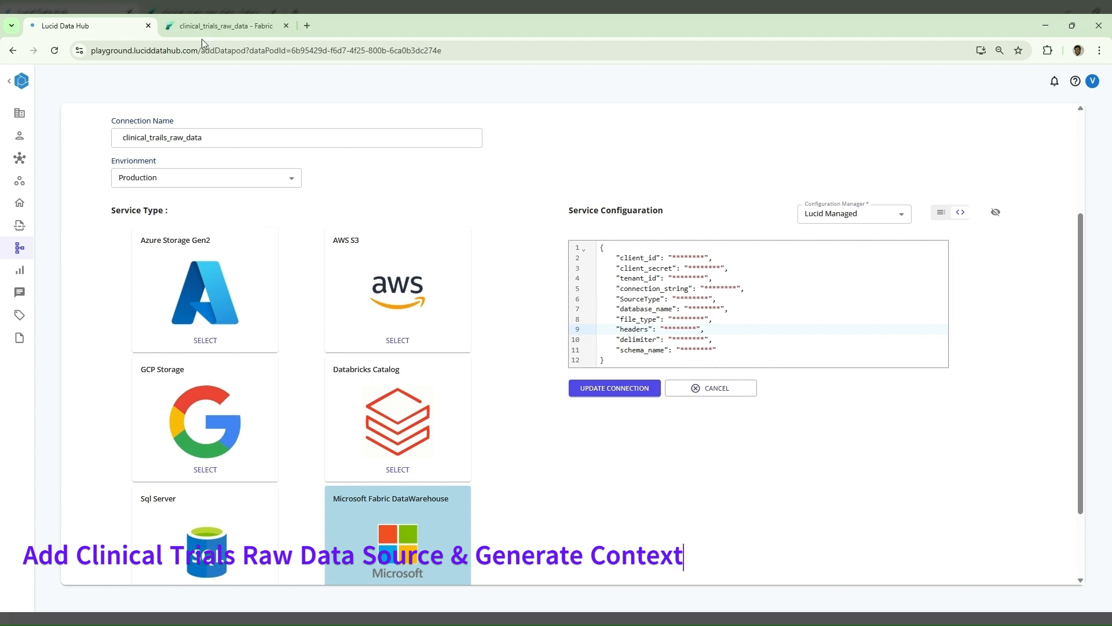
- Finish the data source setup and skip the data integration zone
scroll(728, 436, "down", 2)
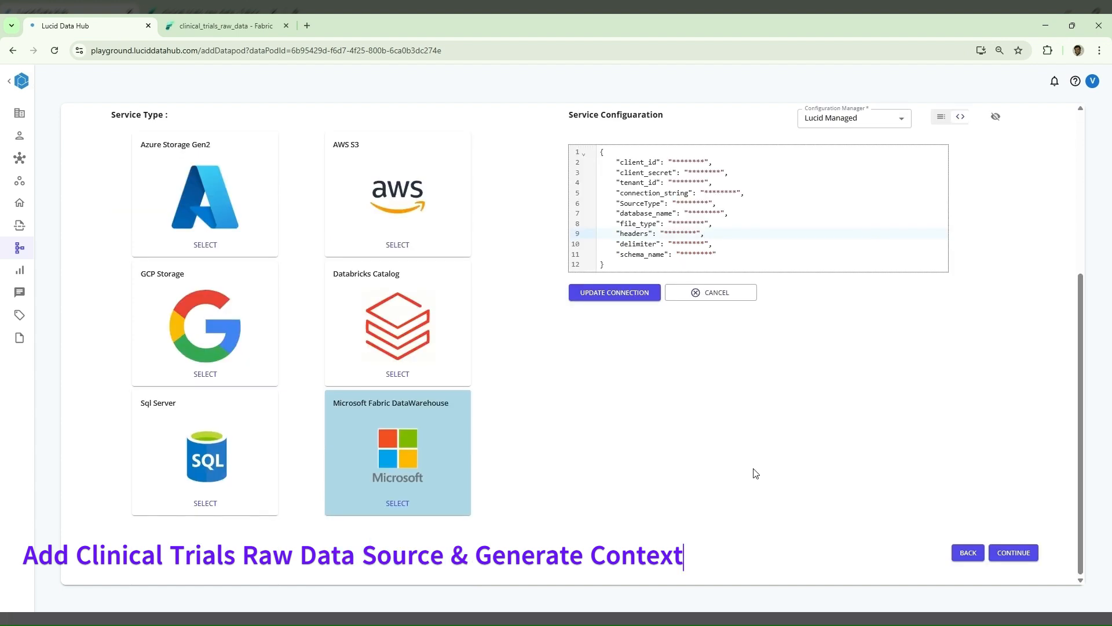
left_click(1030, 553)
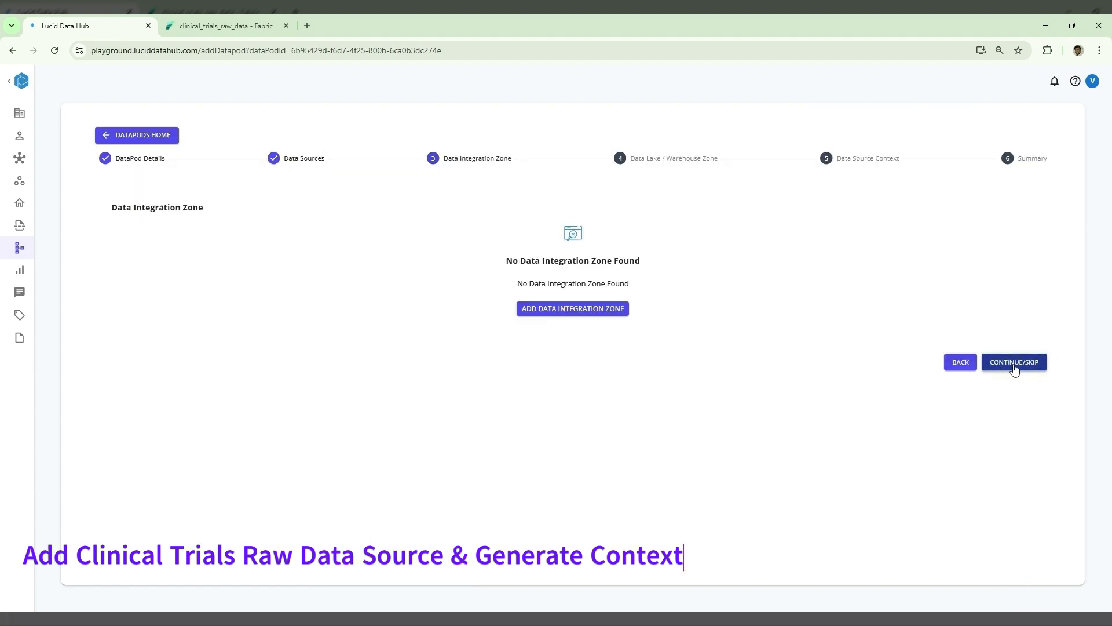
left_click(1018, 369)
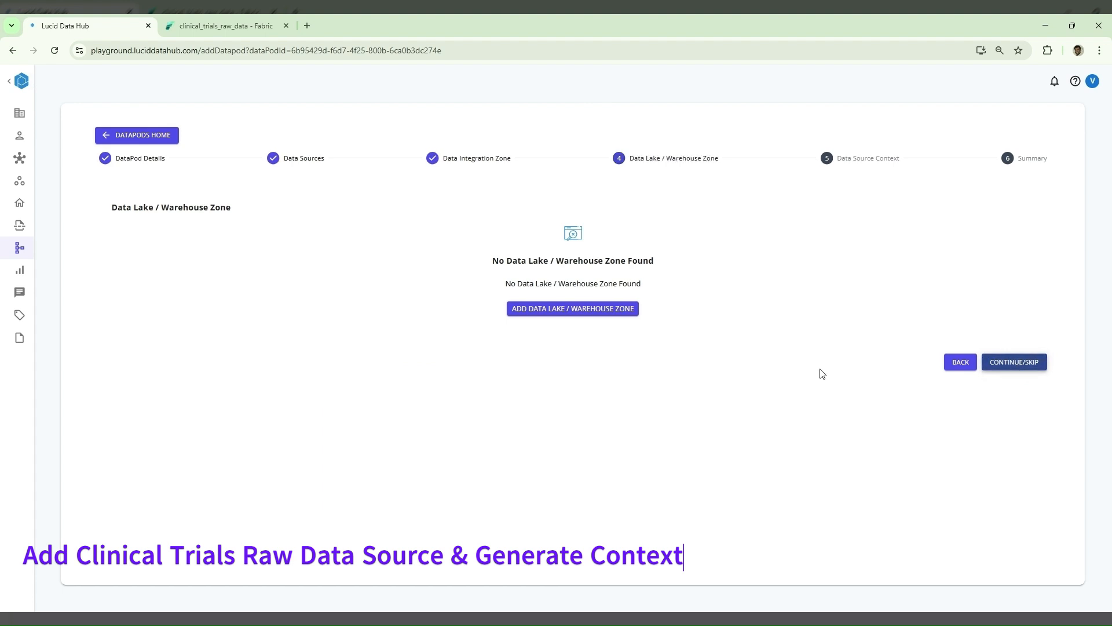
- Start a data lake / warehouse zone with the connection name "clinica_data_lake" and the Production environment
left_click(621, 314)
left_click(408, 298)
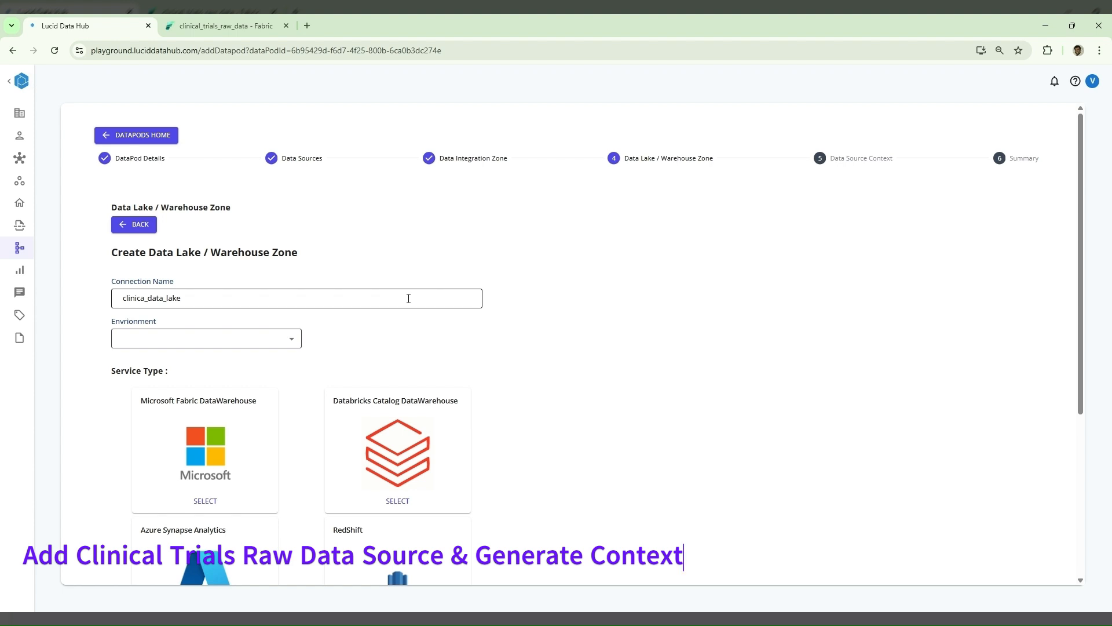
left_click(263, 340)
left_click(228, 361)
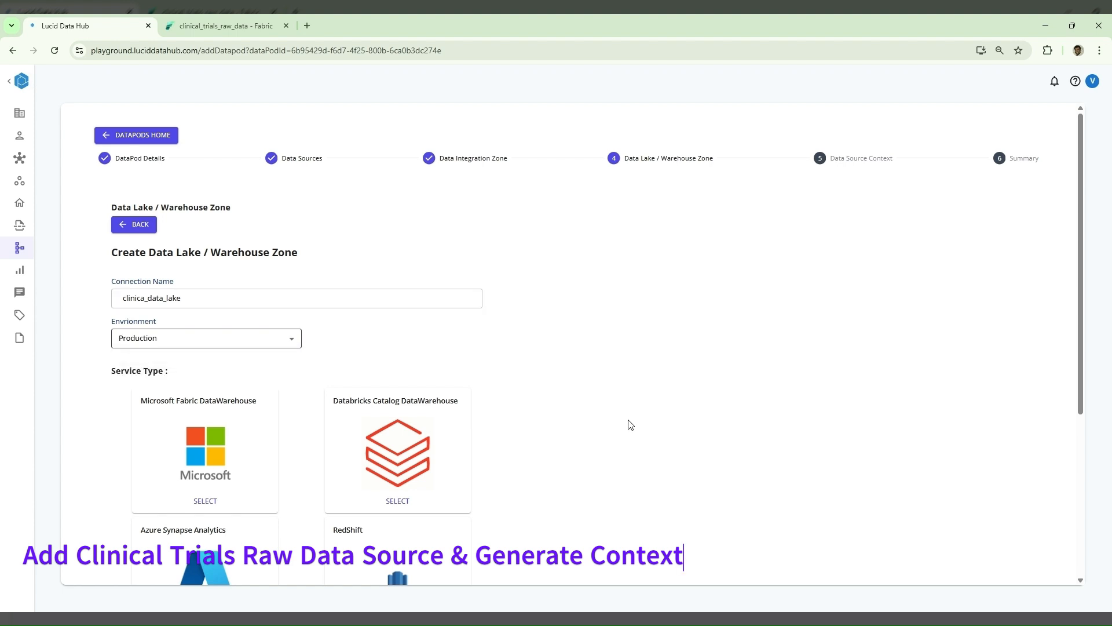
- Select Microsoft Fabric DataWarehouse as the zone's service type, add its connection and proceed to the data source context
scroll(629, 424, "down", 5)
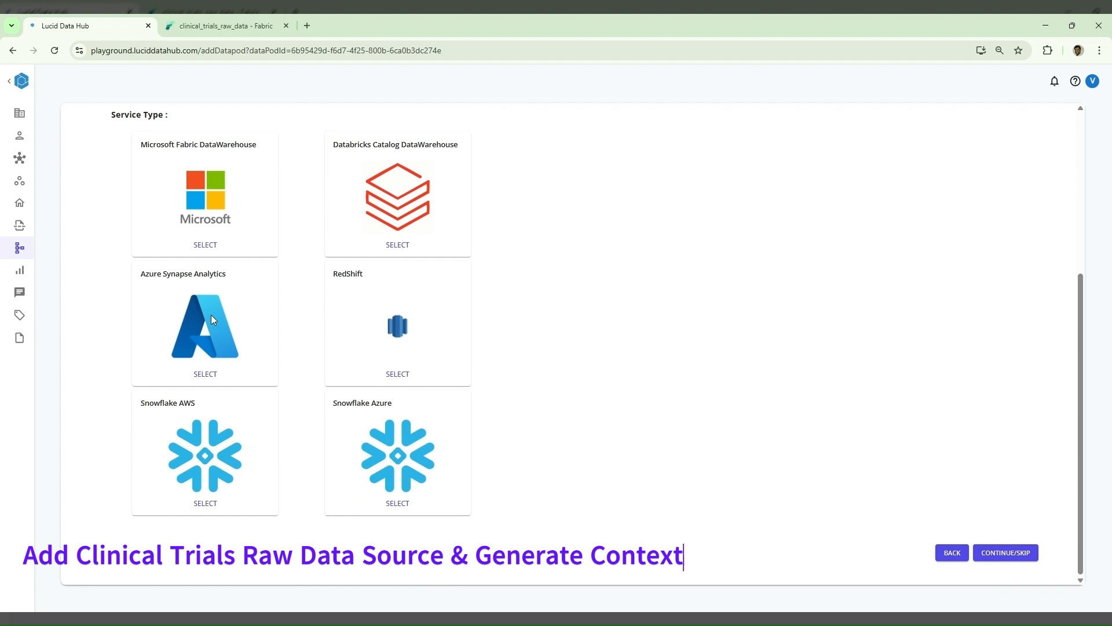
left_click(204, 246)
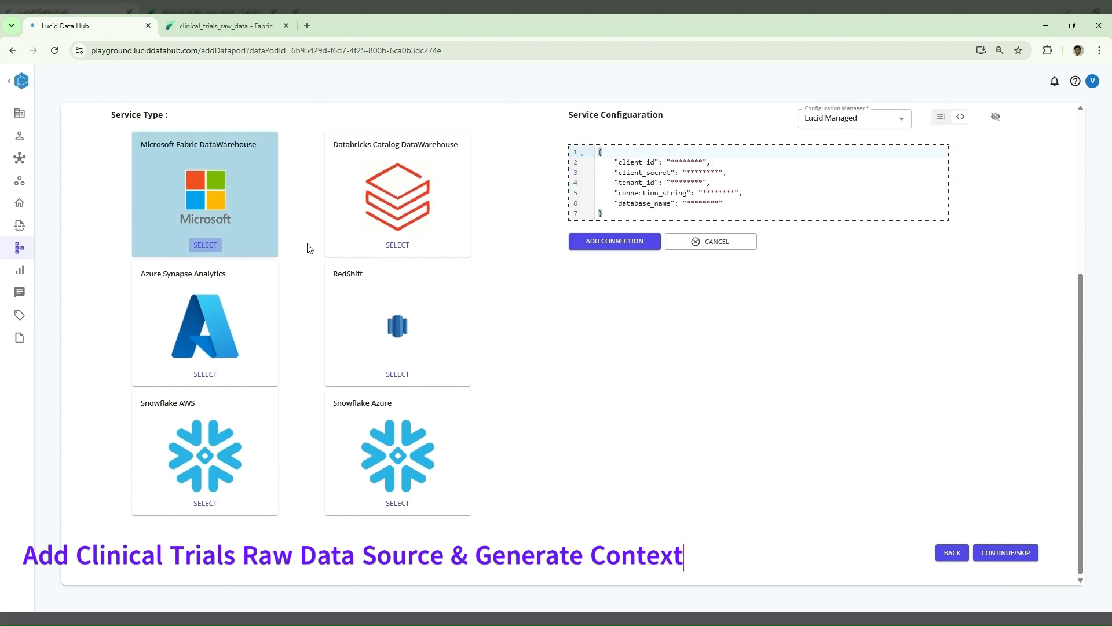
scroll(1005, 479, "up", 4)
scroll(1008, 481, "down", 1)
scroll(1008, 481, "down", 4)
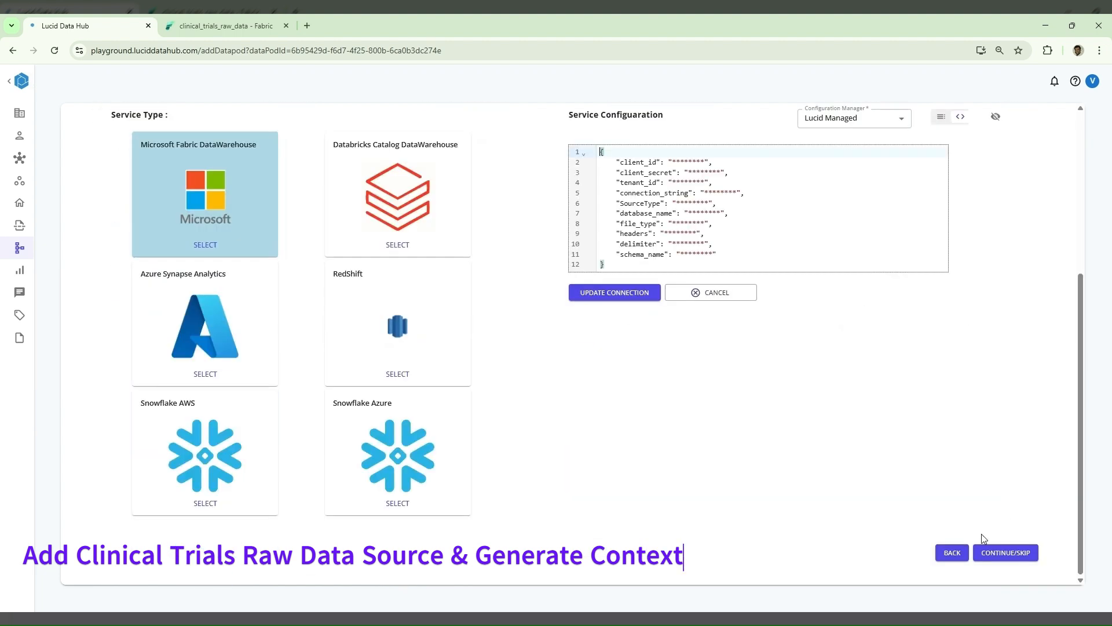
left_click(1001, 554)
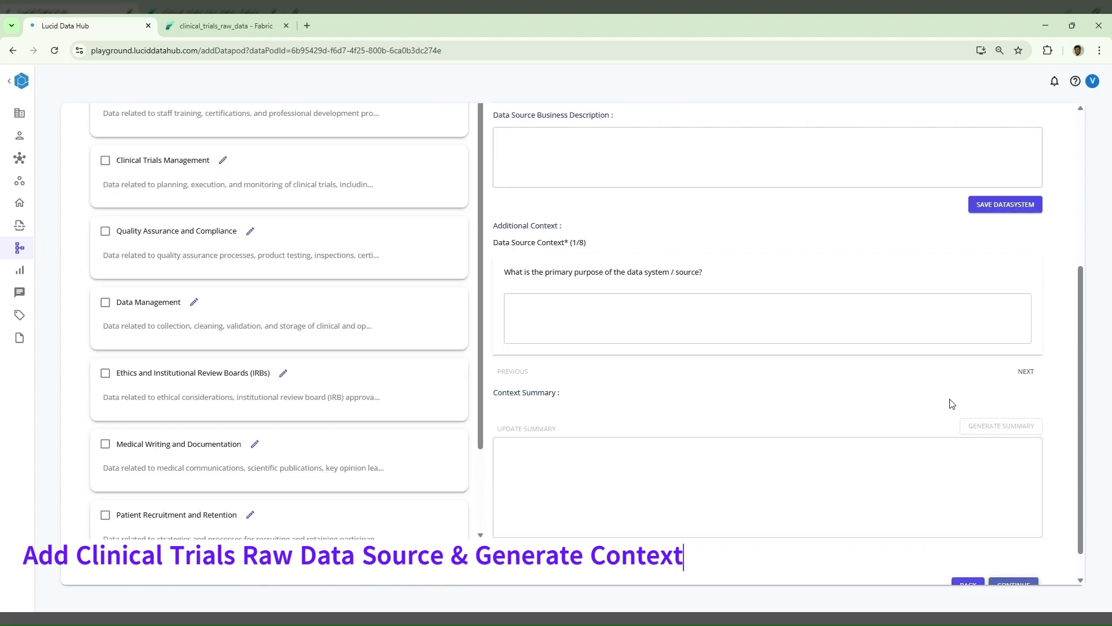
- Pass over the data source context without filling it in and go from the datapod summary to its management overview
scroll(932, 381, "up", 5)
scroll(932, 380, "down", 5)
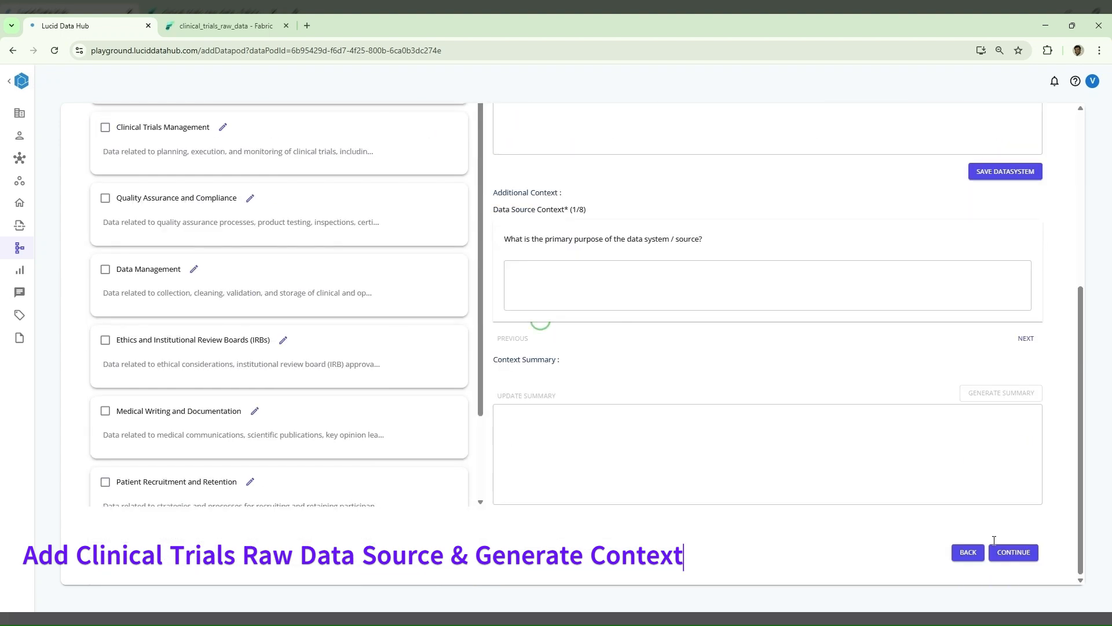
left_click(1028, 558)
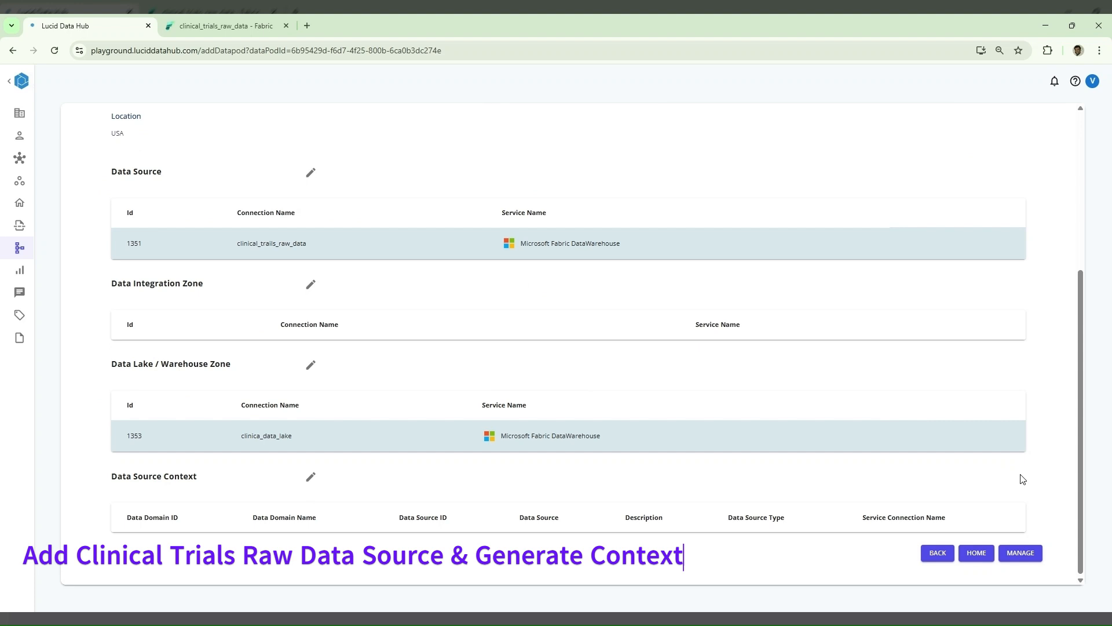
left_click(1019, 551)
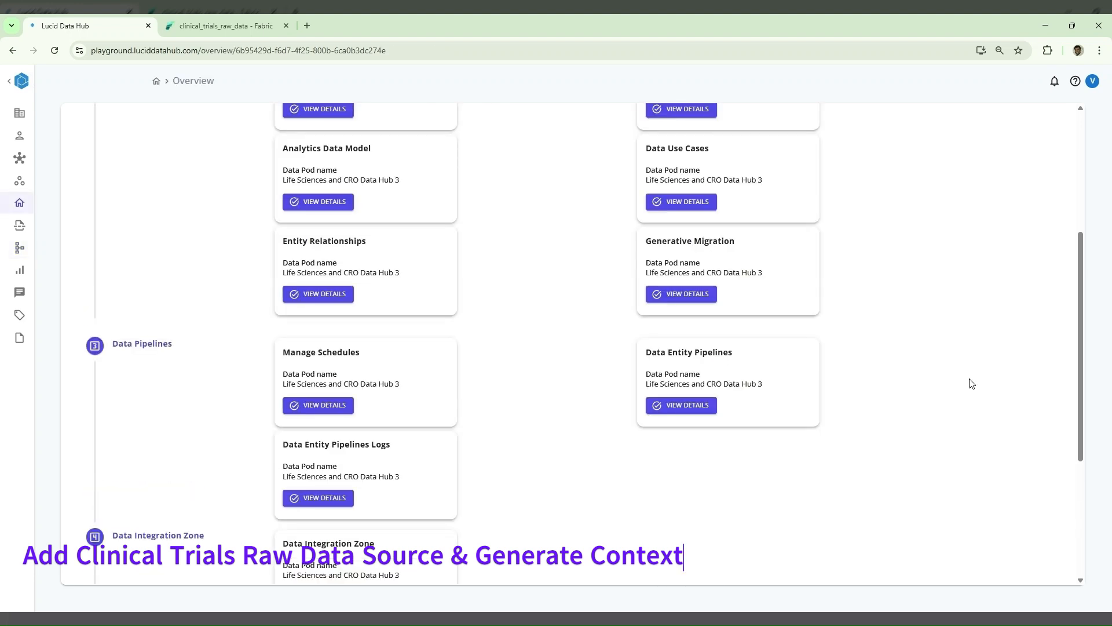
- Reopen the datapod summary, check the clinical_trails_raw_data and clinica_data_lake connections, and return to the overview
scroll(971, 388, "up", 5)
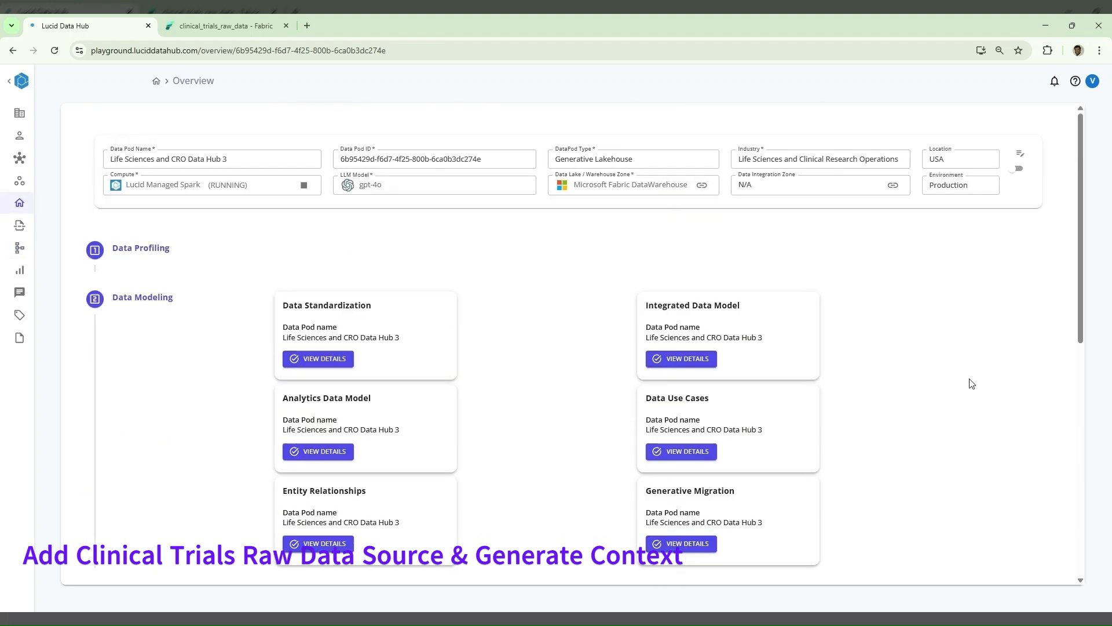
left_click(1020, 153)
scroll(913, 401, "down", 5)
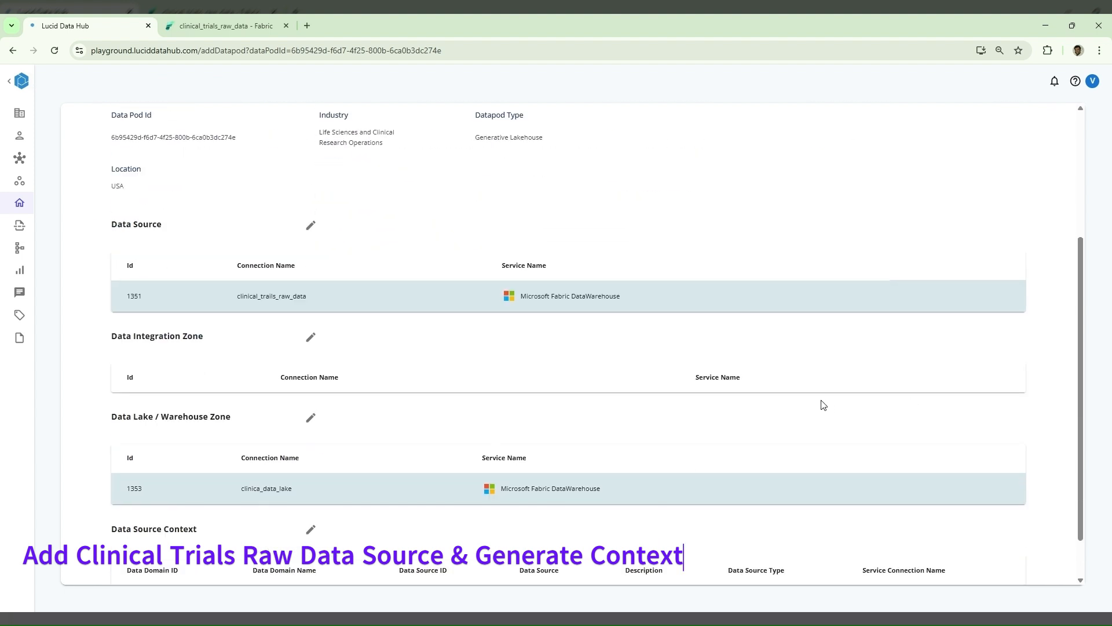
double_click(290, 245)
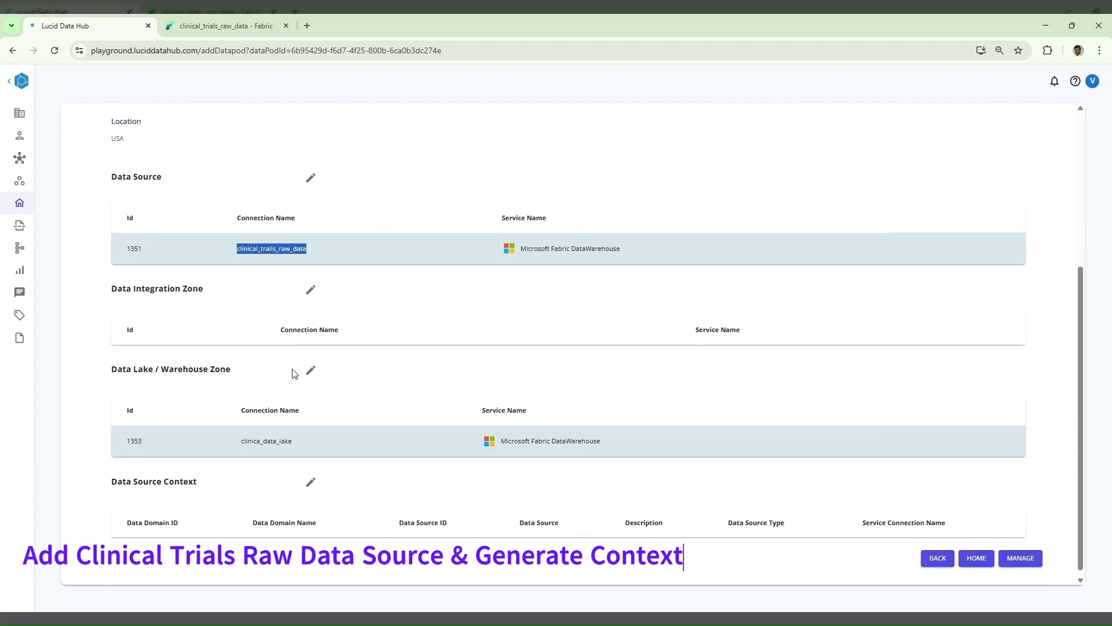
double_click(291, 443)
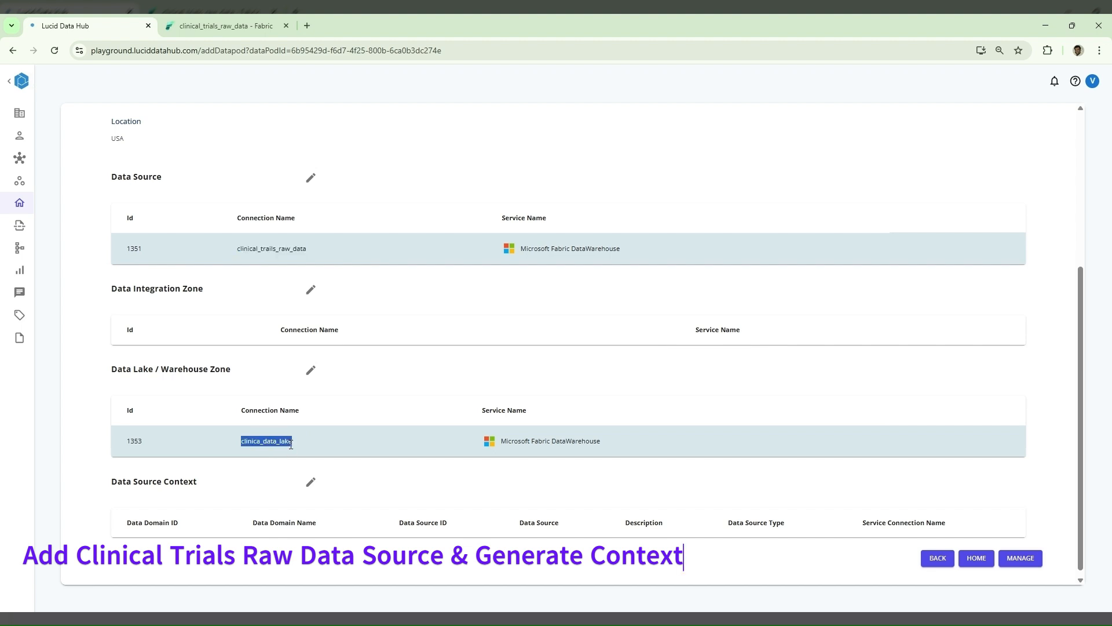
left_click(1020, 559)
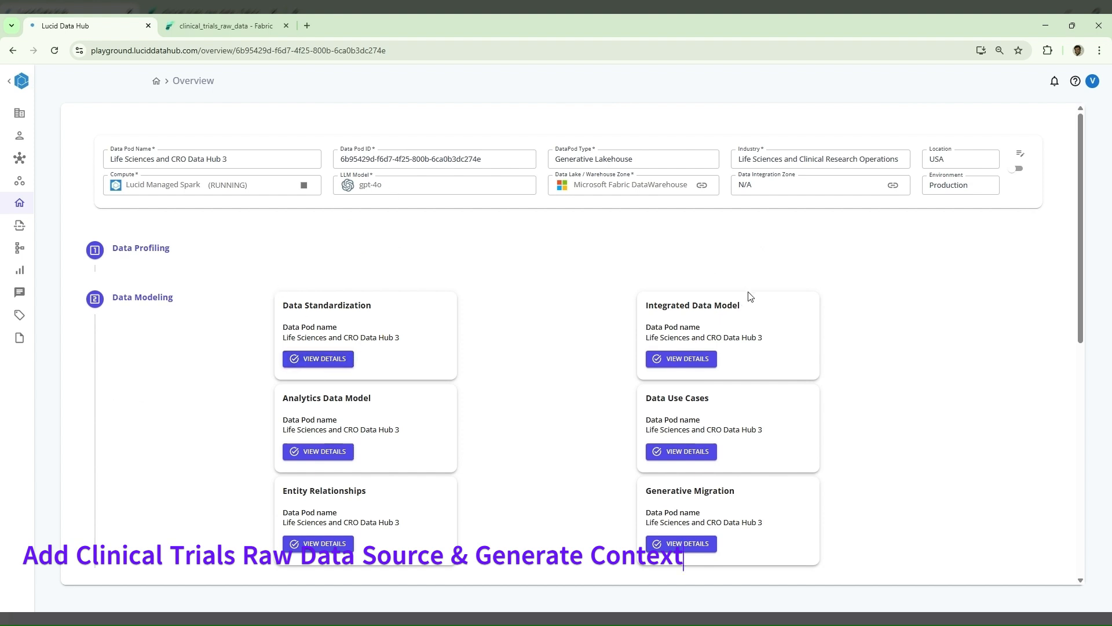
- Edit the datapod's data source context and select the Clinical Trials Management domain for the clinical_trails_raw_data source
left_click(1021, 154)
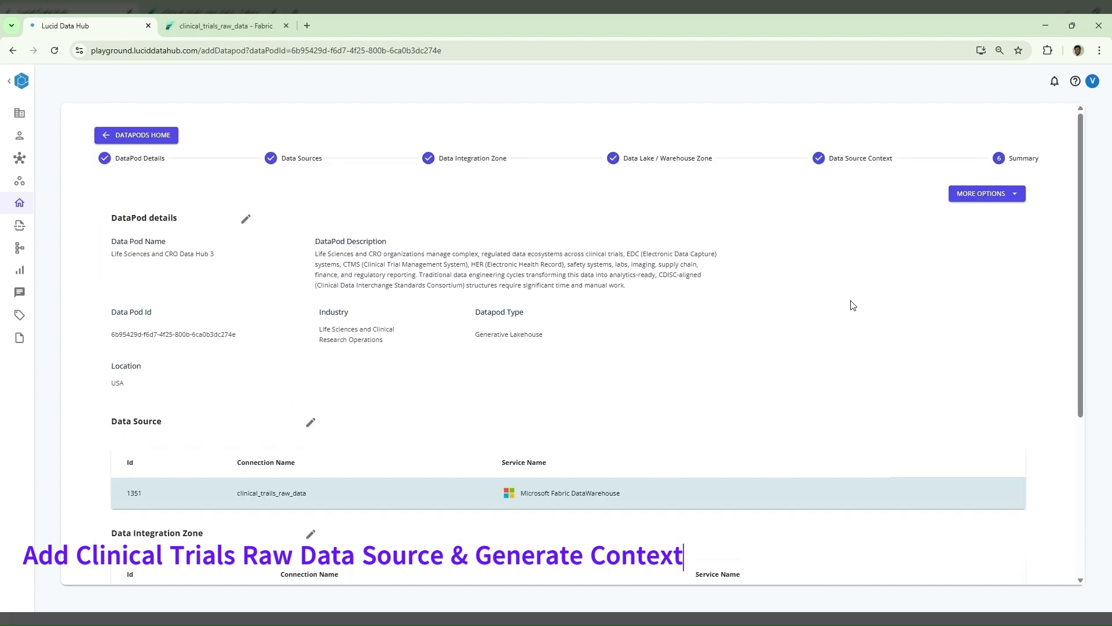
scroll(719, 301, "down", 3)
scroll(718, 301, "down", 1)
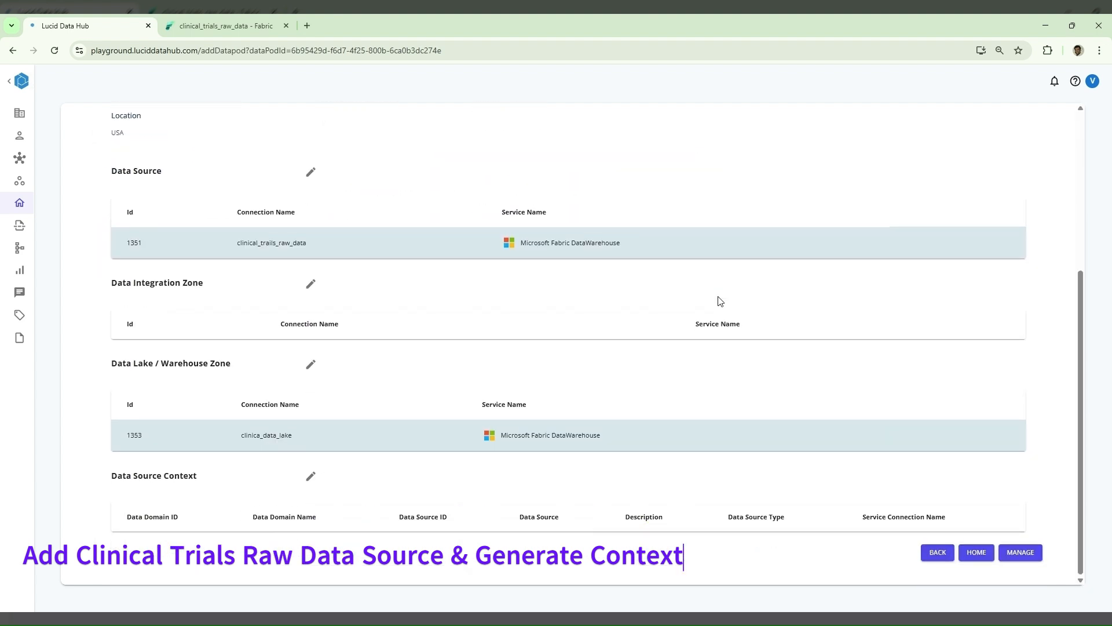
left_click(310, 477)
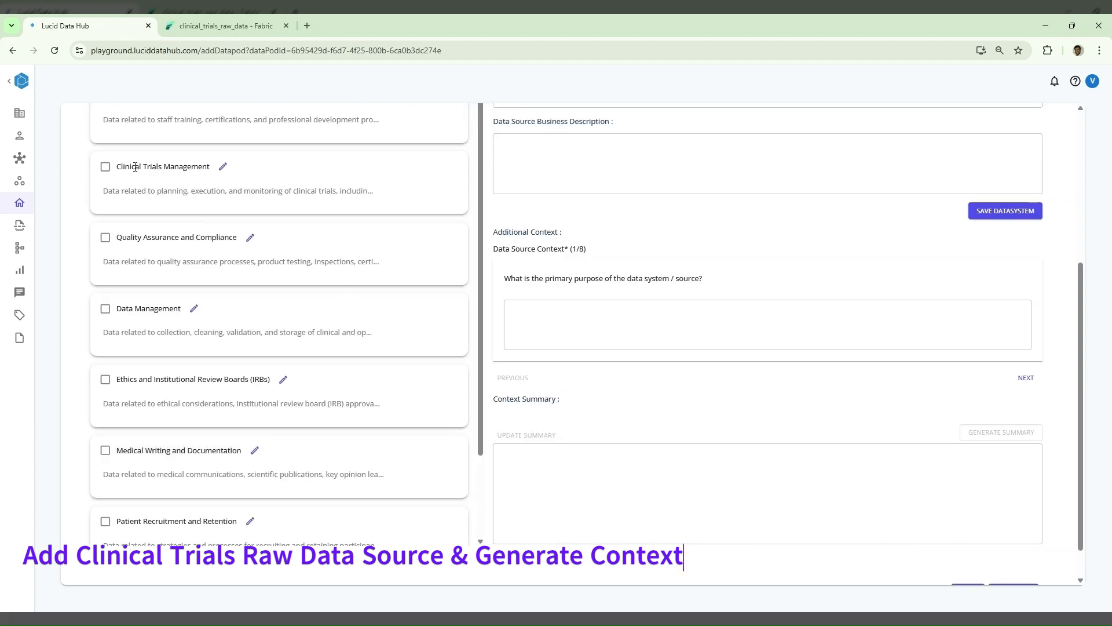
scroll(137, 169, "up", 3)
left_click(106, 341)
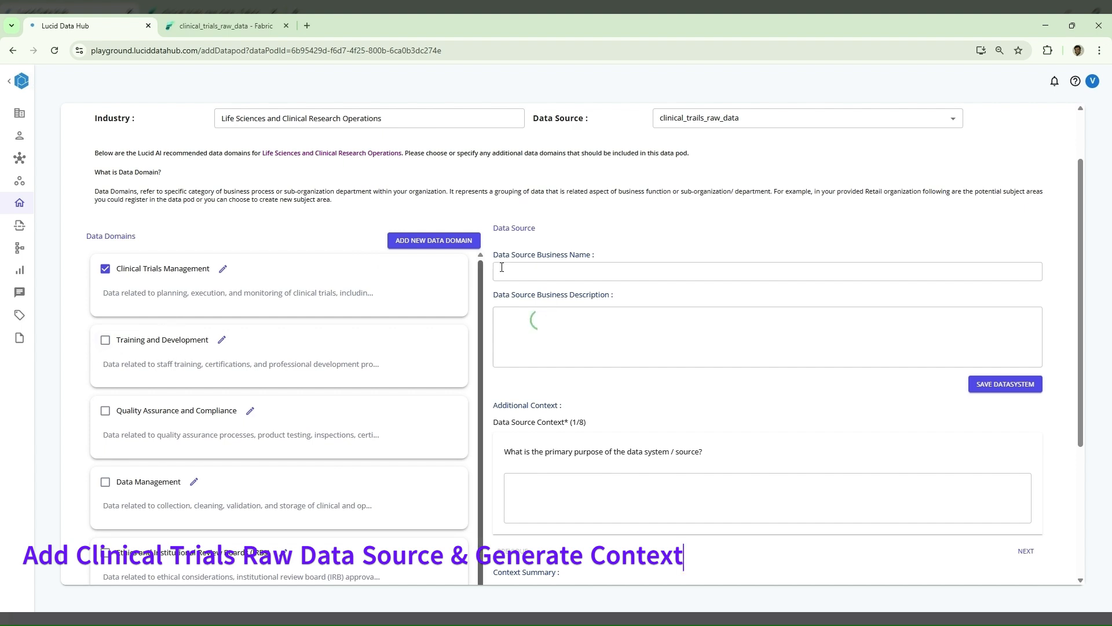
- Enter Clinicaa_Trials_Raw_DB as the data source's business name
left_click(594, 263)
type("Clinic")
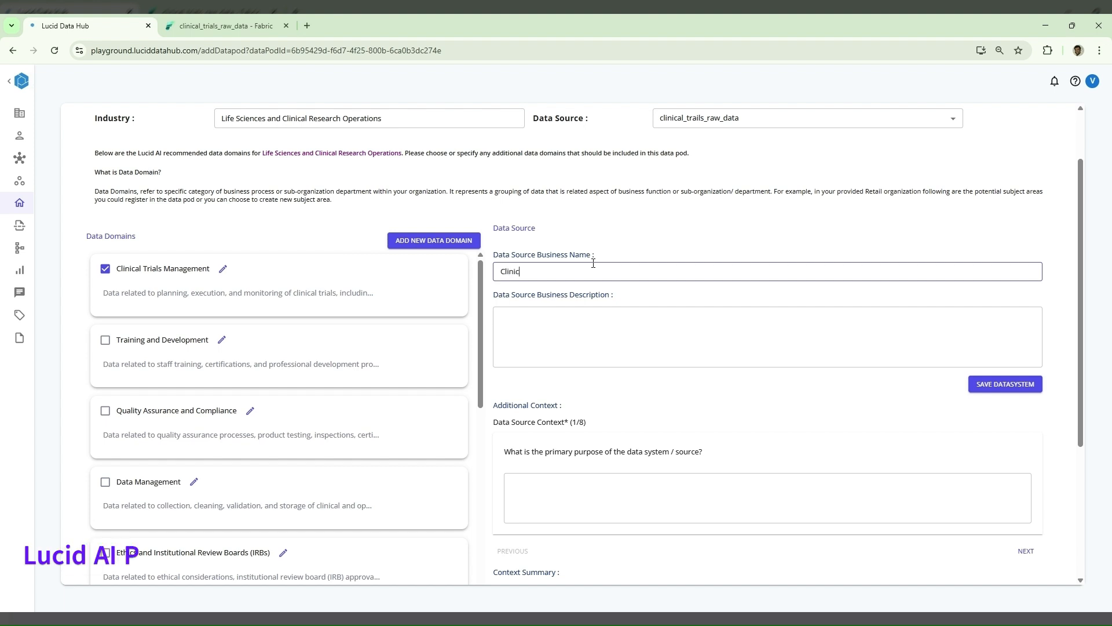
type("aa Tr")
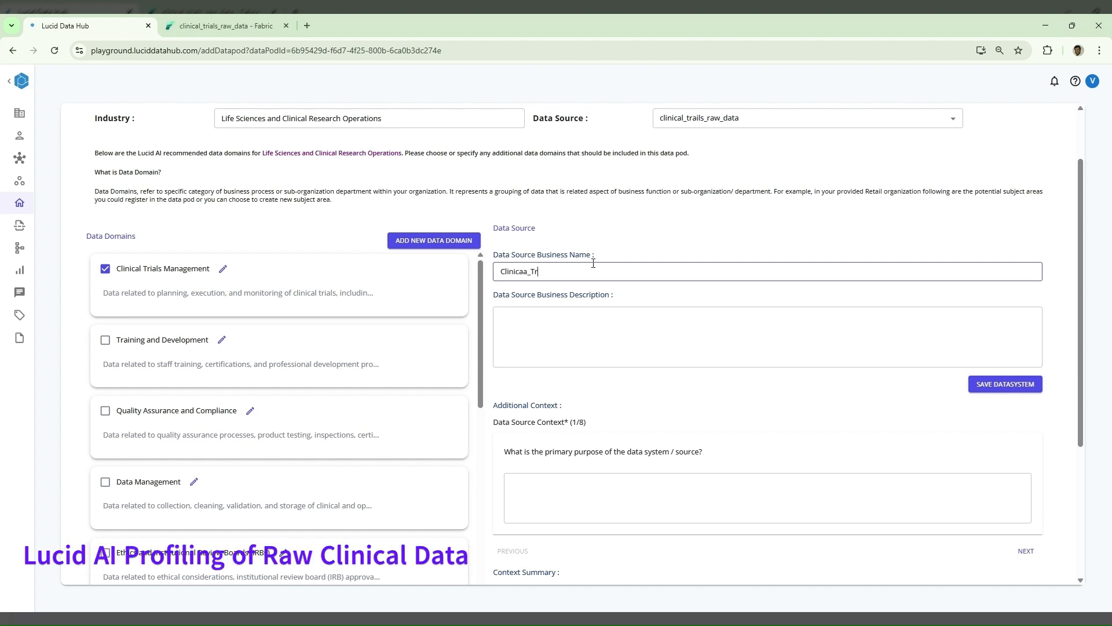
type("ials_d")
type("r")
type("als_Ra")
type("w_")
key("BackSpace")
type("DB")
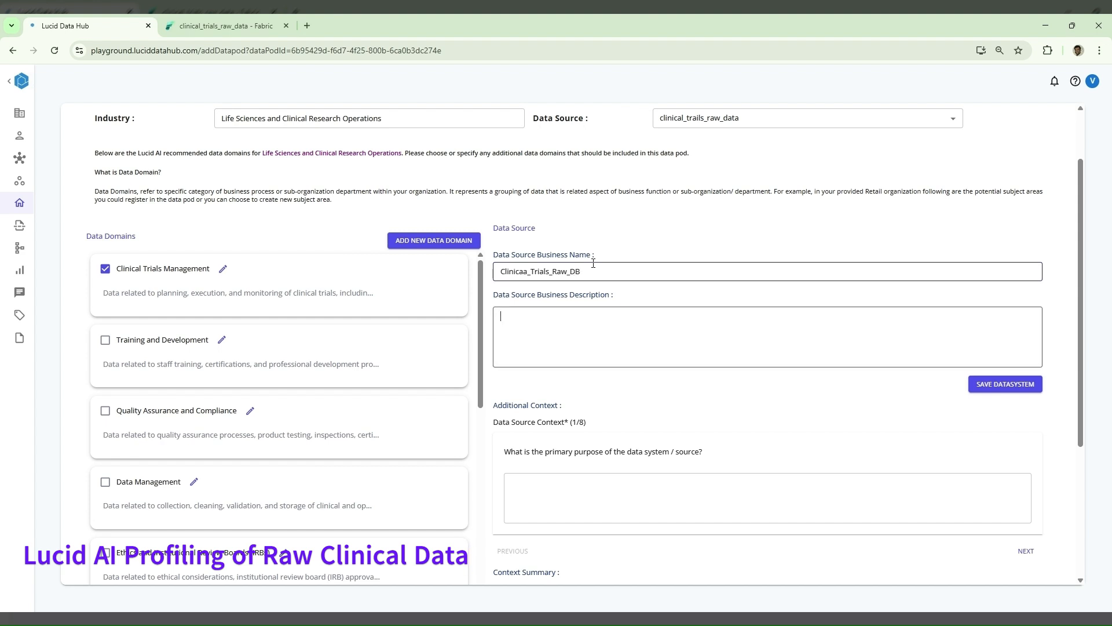
- Describe the source as "Raw Clinical Trials Bronze Database containing unprocessed patient, visit, and laboratory data." and save the data system
left_click(602, 339)
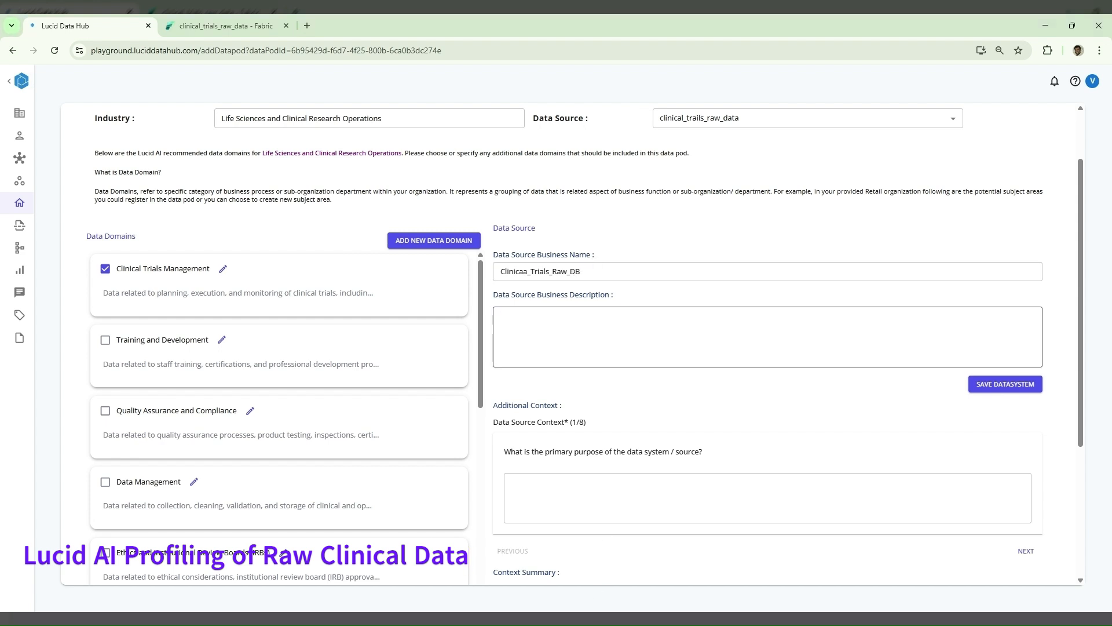
key("alt+Tab")
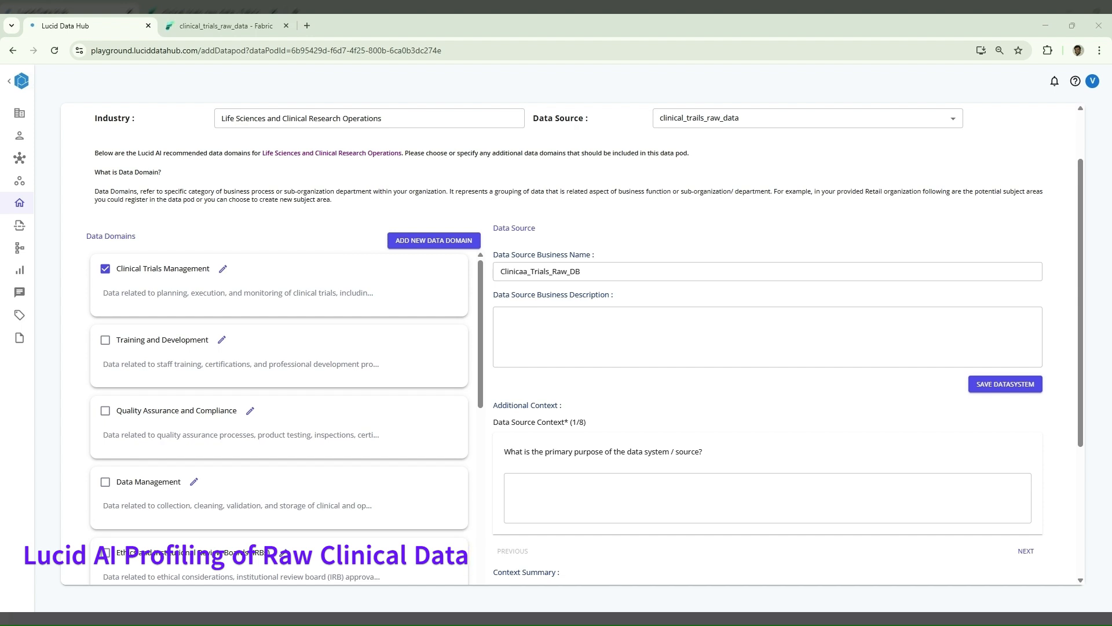
left_click(866, 323)
type("Raw Clinical Trials Bronze Database containing unprocessed patient, visit, and laboratory data.")
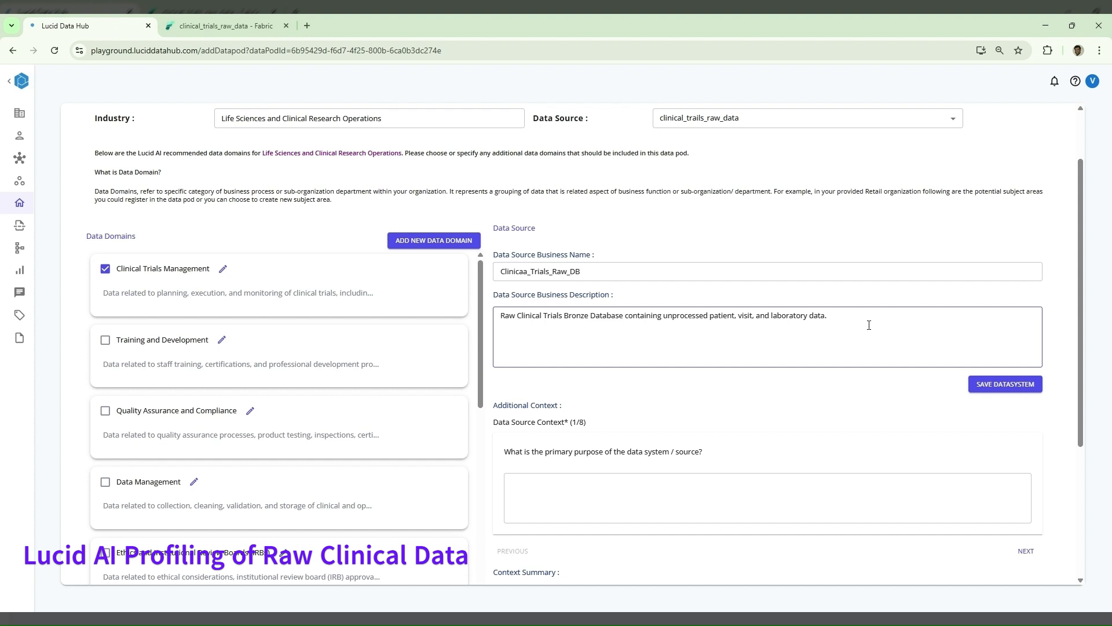
left_click(991, 385)
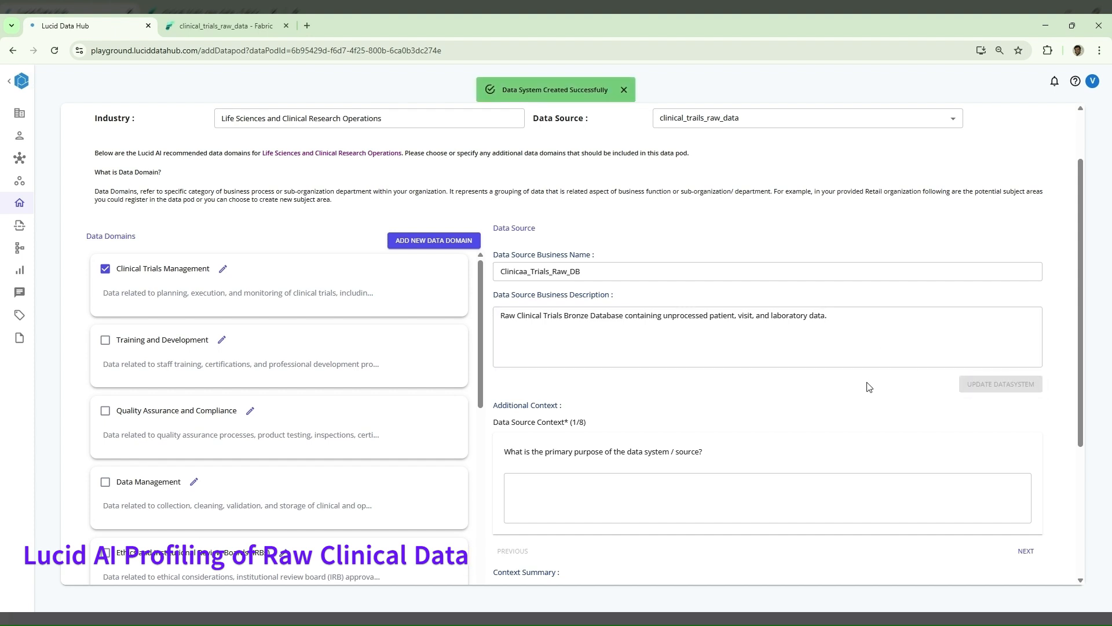
- Answer the data source context questions with "patient, trials etc" for the primary purpose and "daily" for the update frequency
scroll(869, 387, "down", 2)
left_click(858, 395)
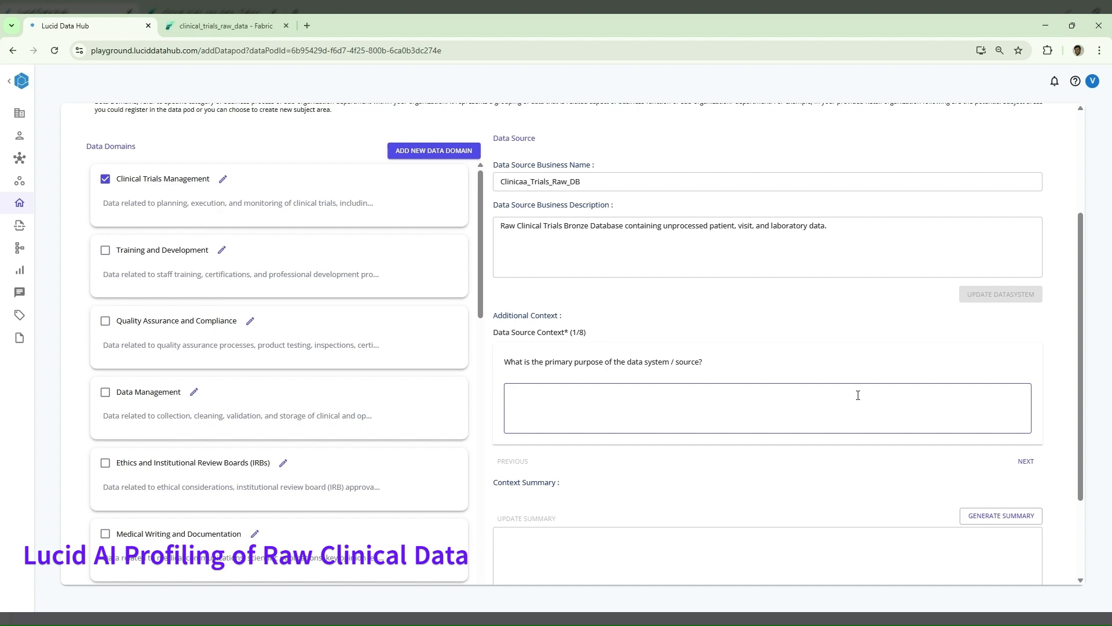
key("BackSpace")
key("BackSpace")
type("ts")
type(", trials etc")
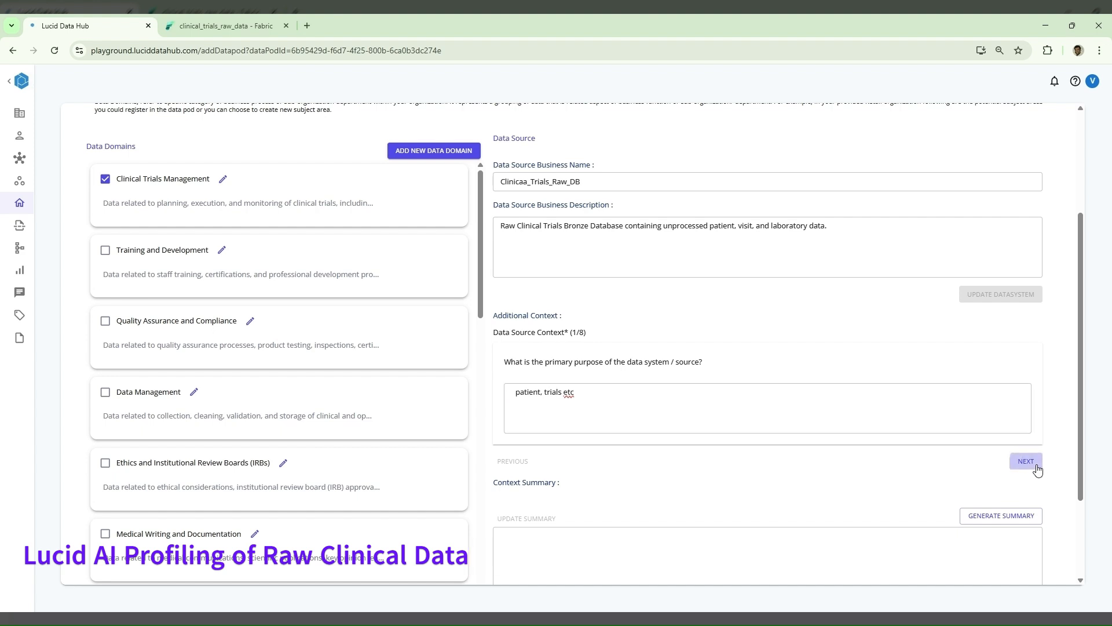
left_click(1025, 462)
left_click(900, 428)
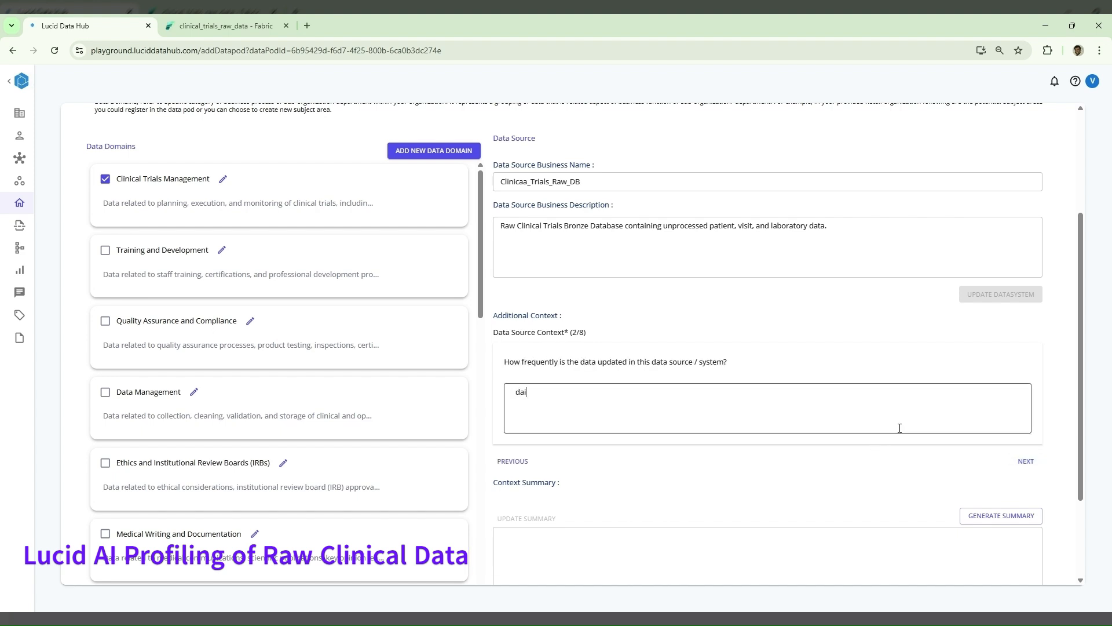
left_click(1024, 463)
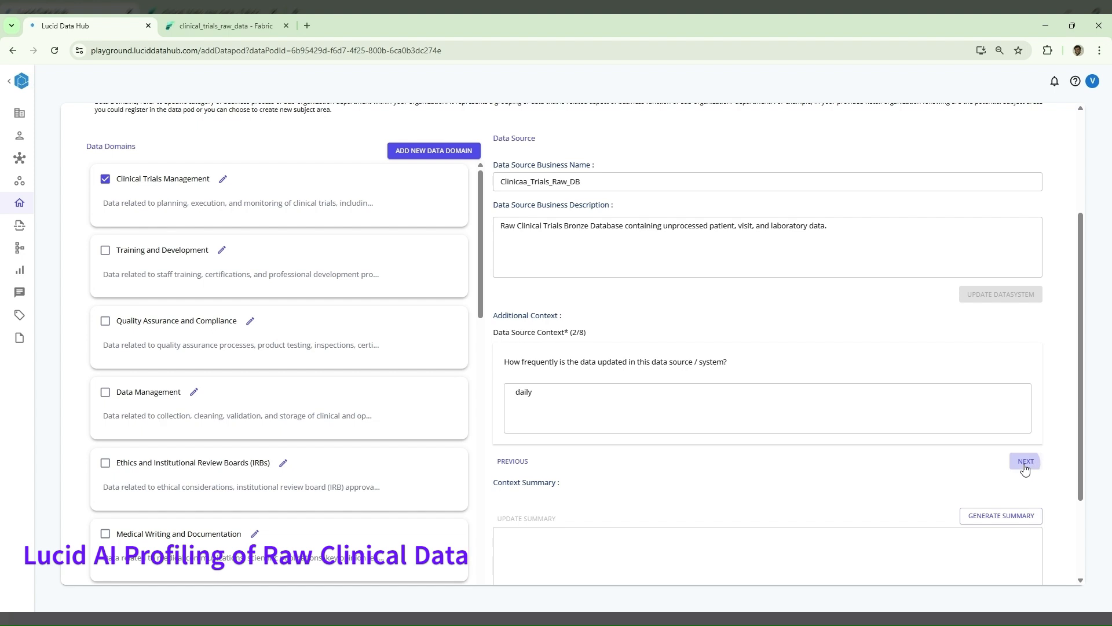
- Generate the context summary from the answers, look it over and continue to the datapod summary
left_click(1018, 515)
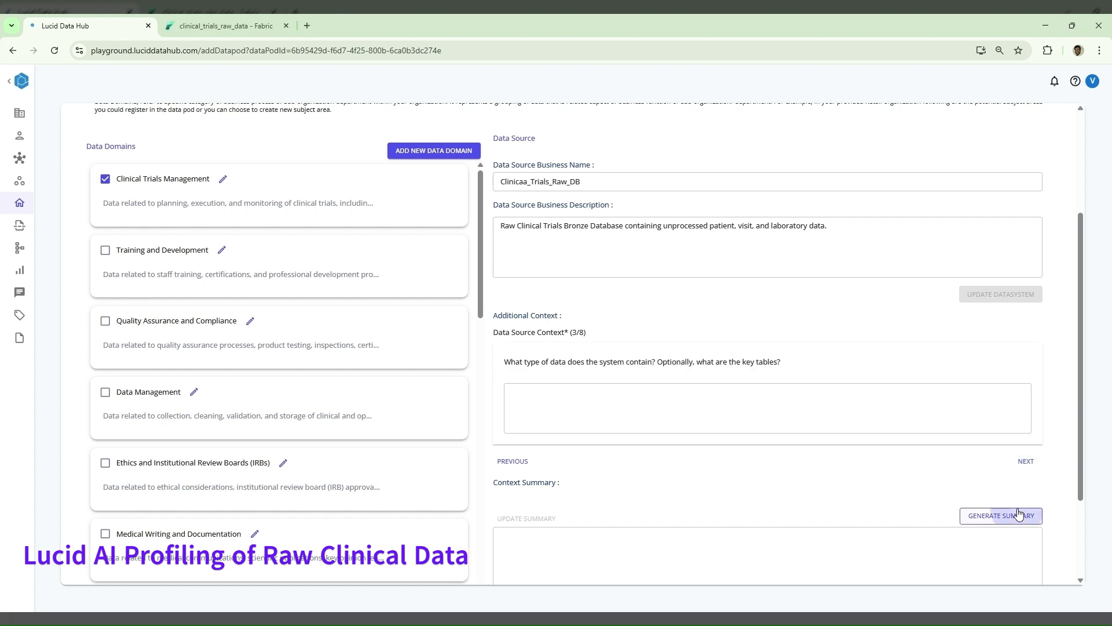
scroll(924, 474, "down", 2)
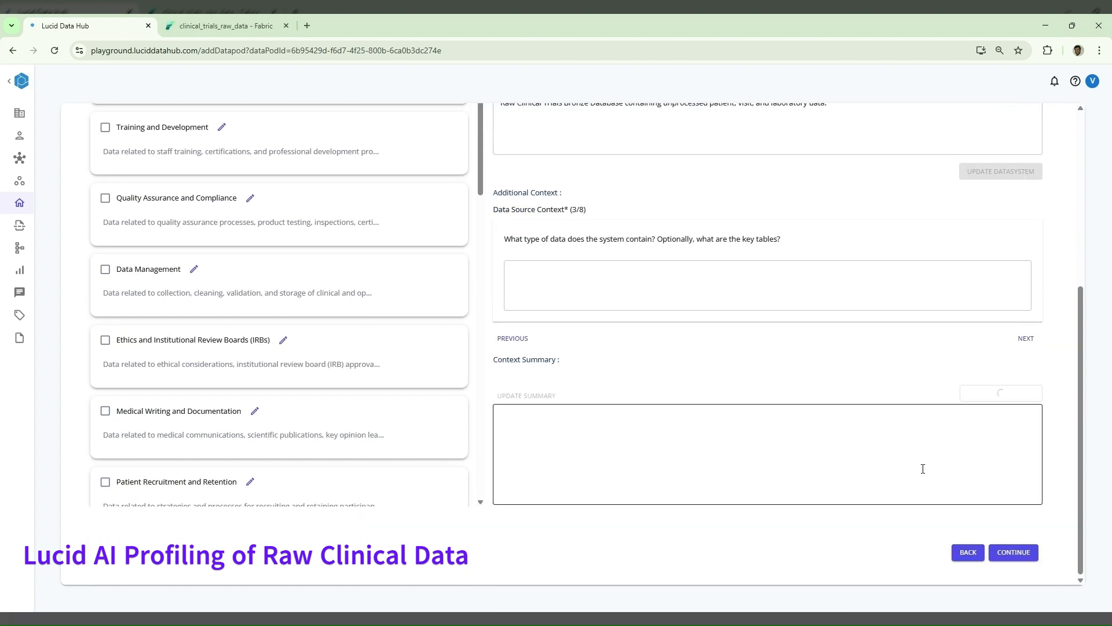
left_click(899, 458)
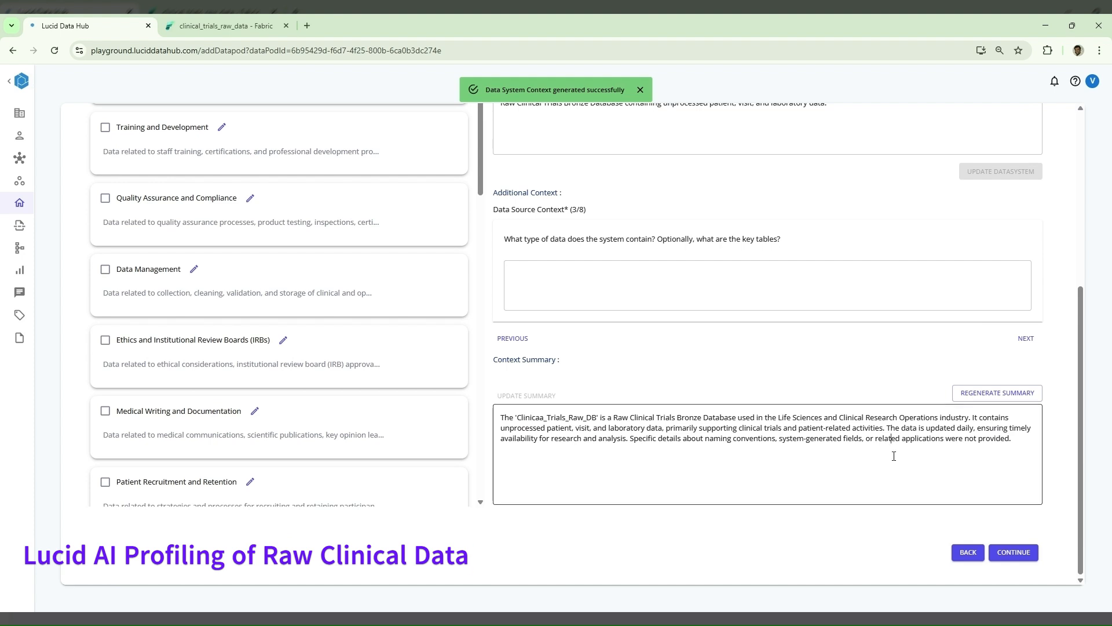
key("ctrl+a")
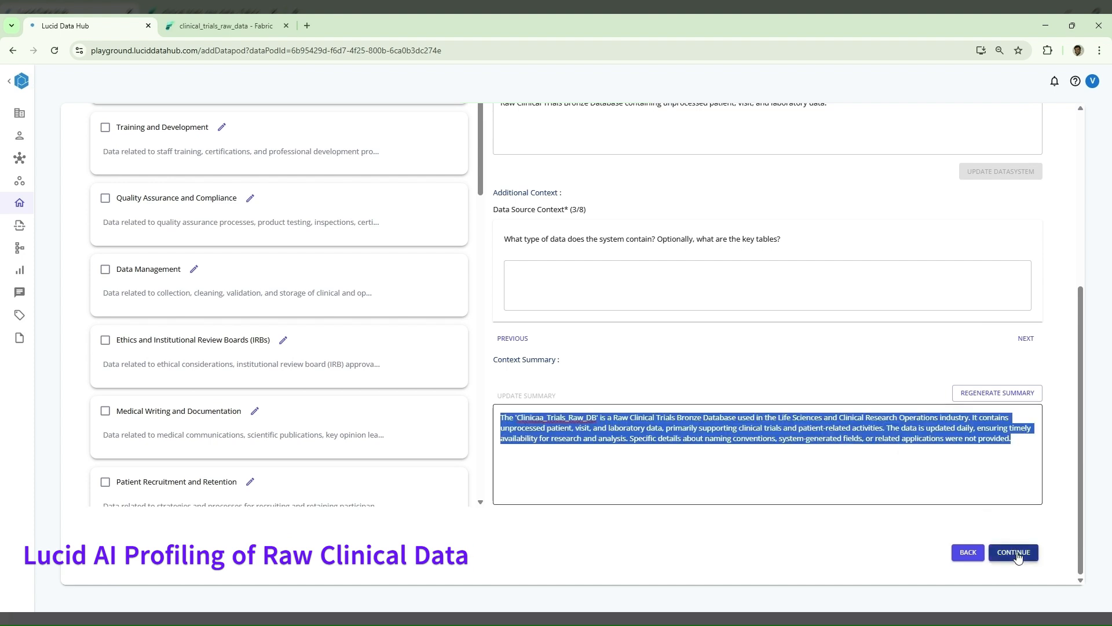
left_click(1015, 552)
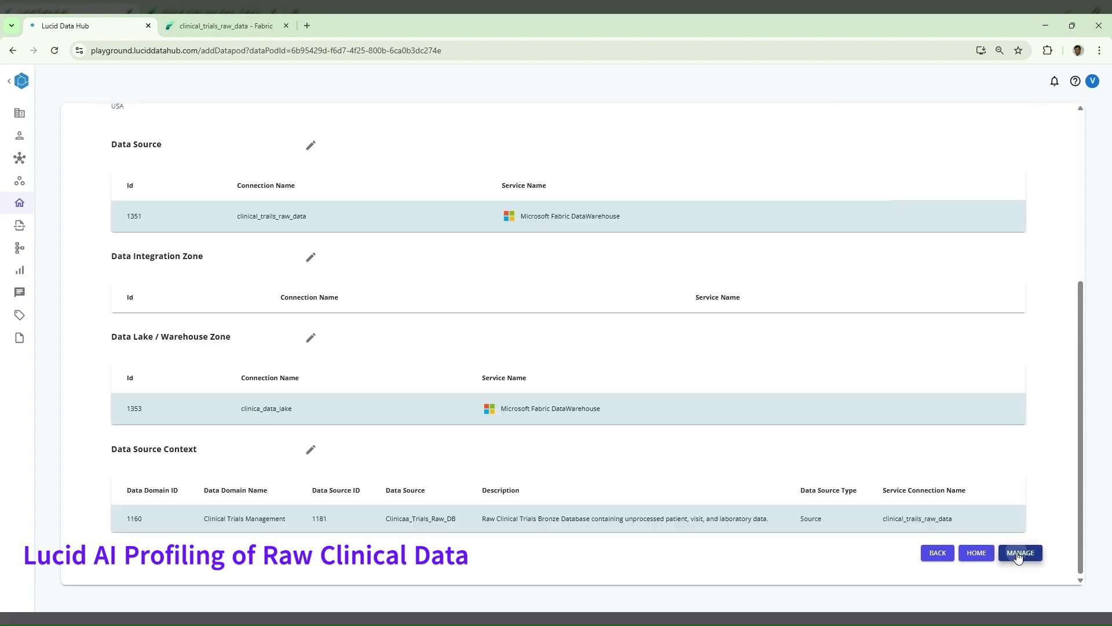
- From the datapod's management overview, start a schema scan of Clinicaa_Trials_Raw_DB for the Production environment with file type SQL
left_click(1018, 553)
scroll(946, 411, "up", 6)
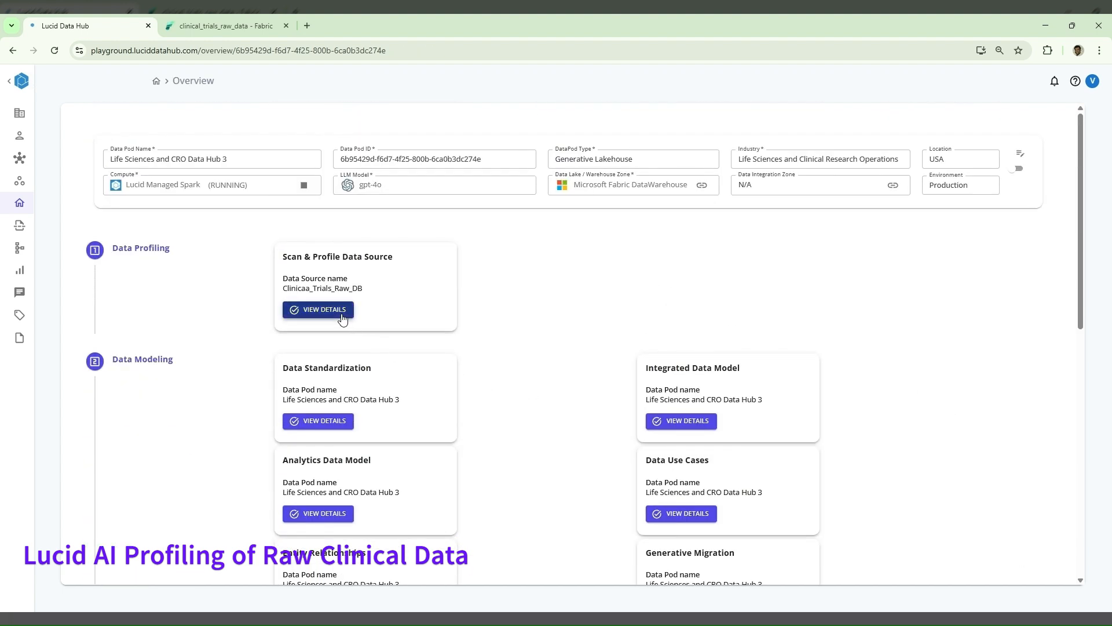
left_click(318, 309)
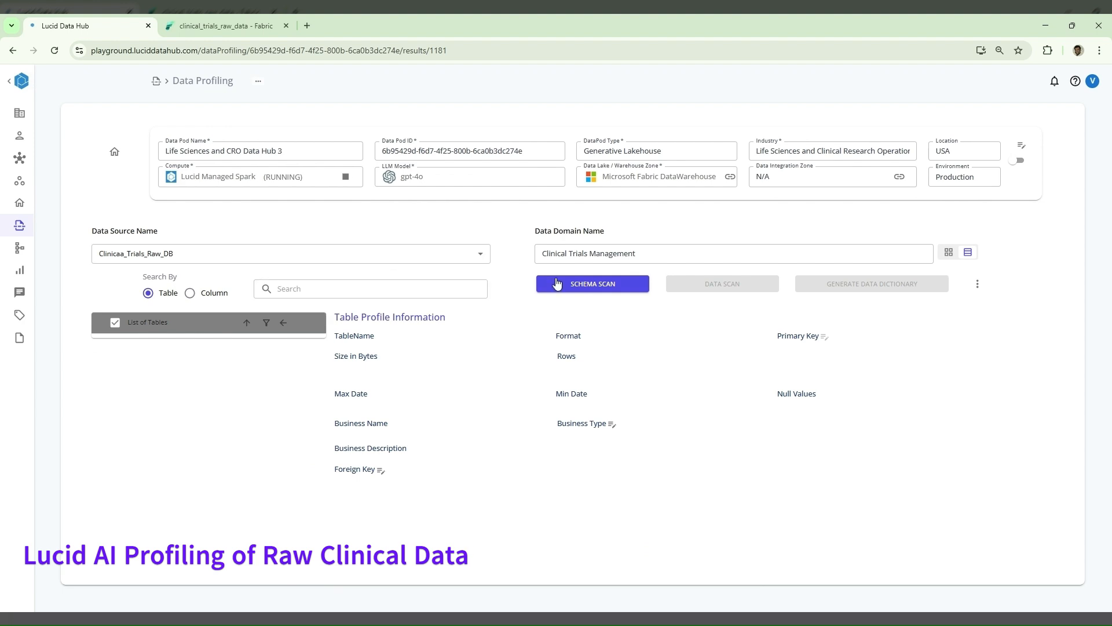
left_click(574, 288)
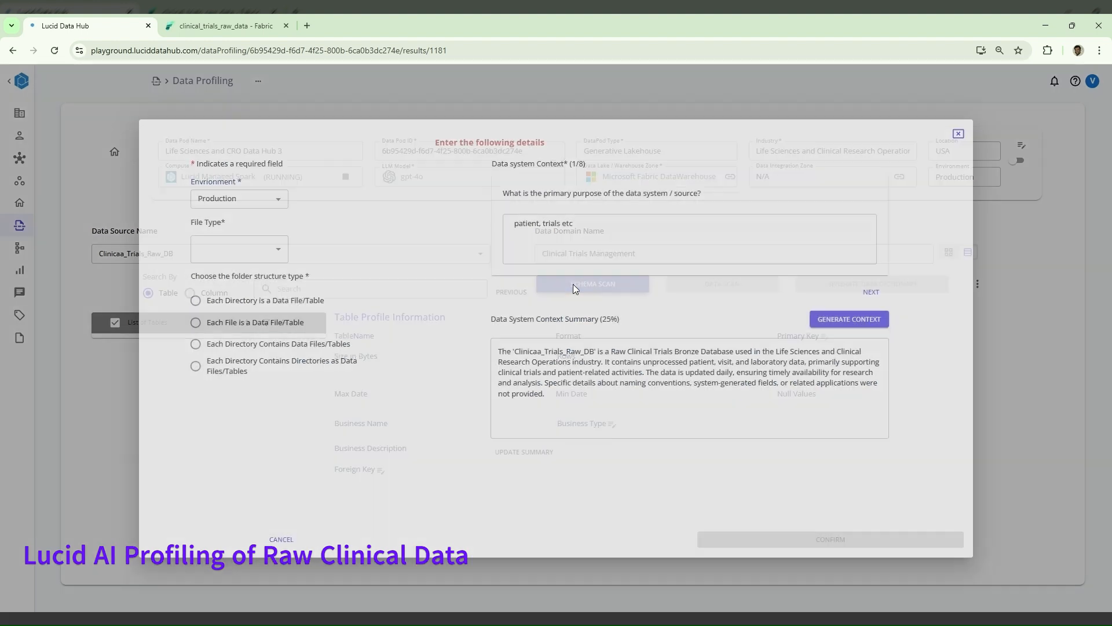
left_click(248, 243)
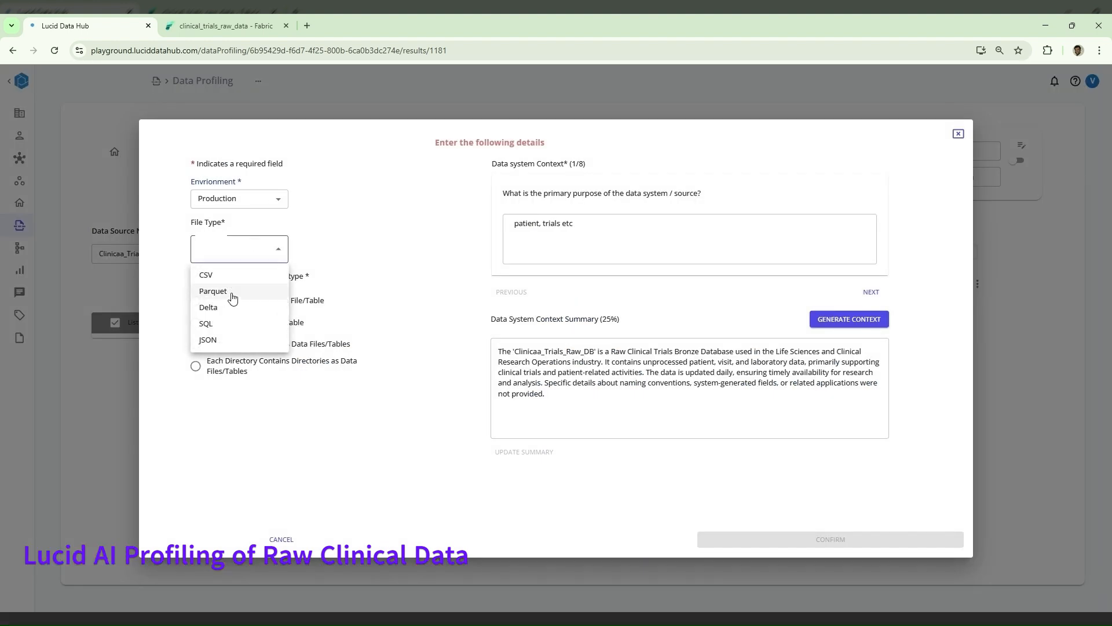
left_click(230, 322)
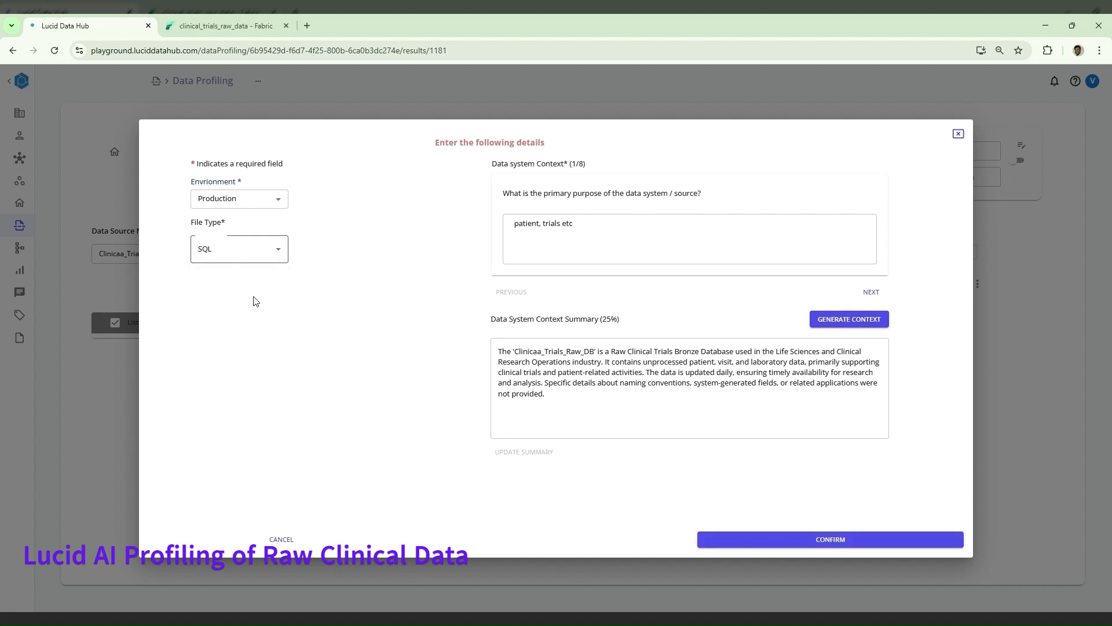
left_click(795, 538)
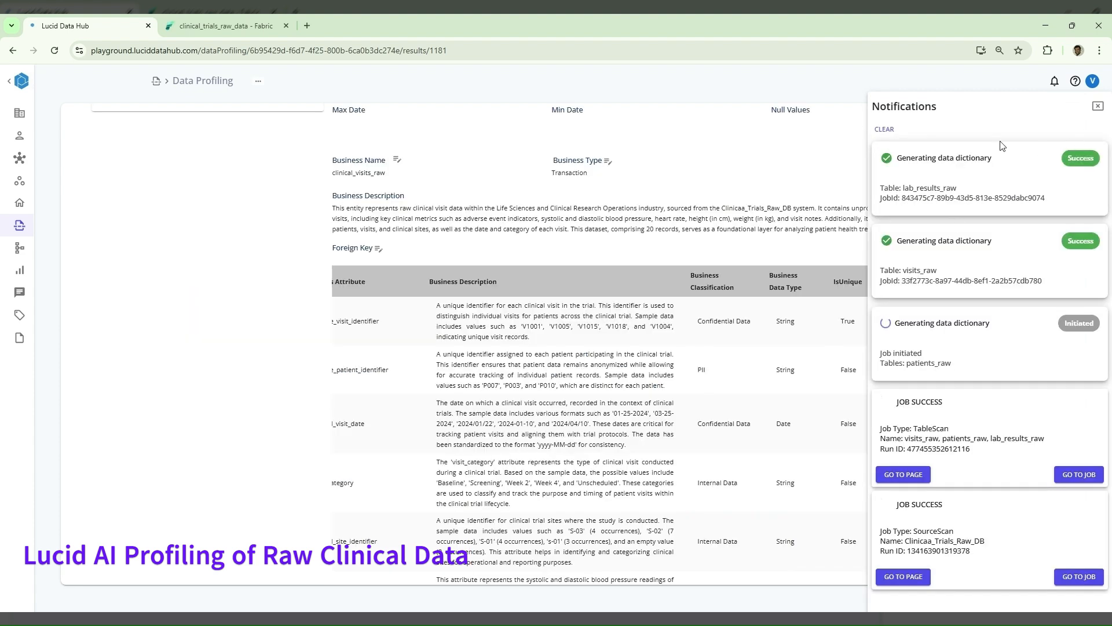
- Dismiss the notifications, examine the column profile of the visit identifier in the visits_raw table and close it
left_click(1103, 108)
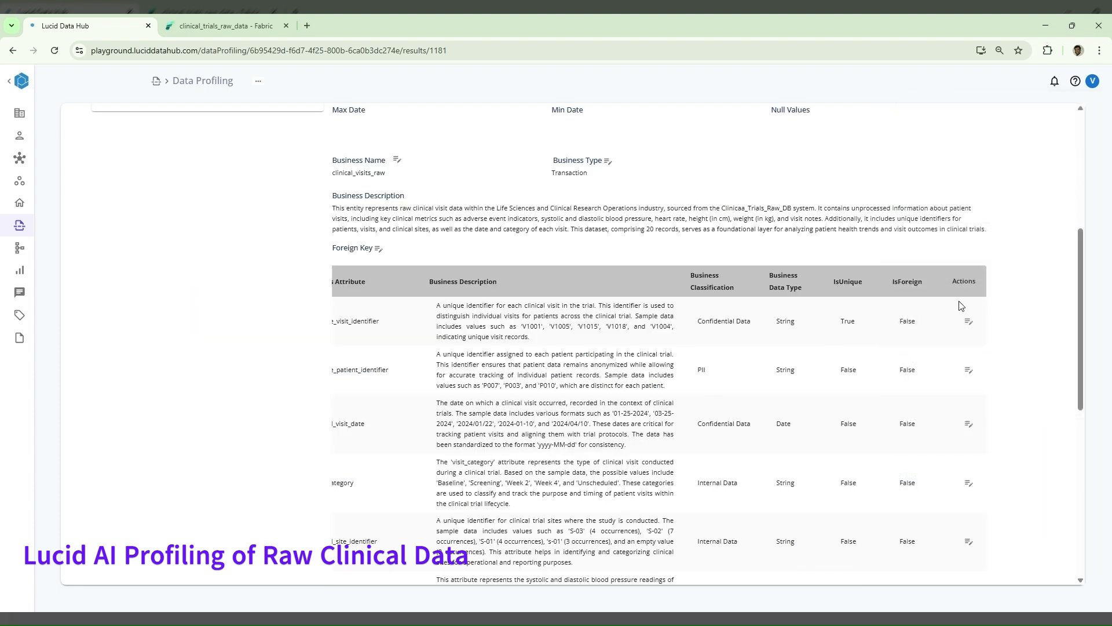
left_click(970, 322)
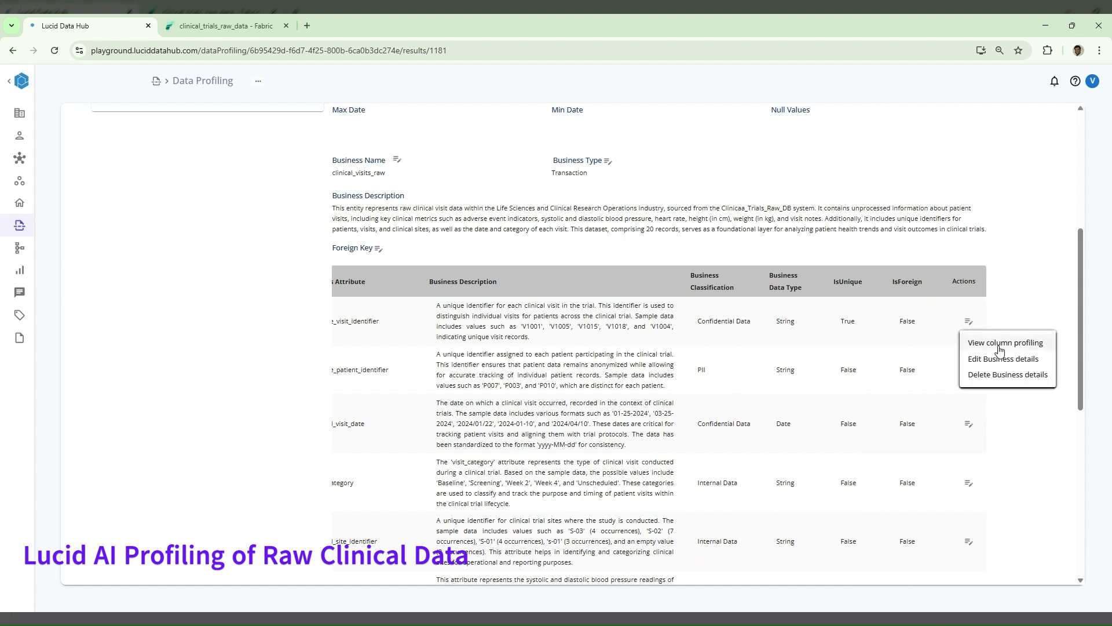
left_click(992, 342)
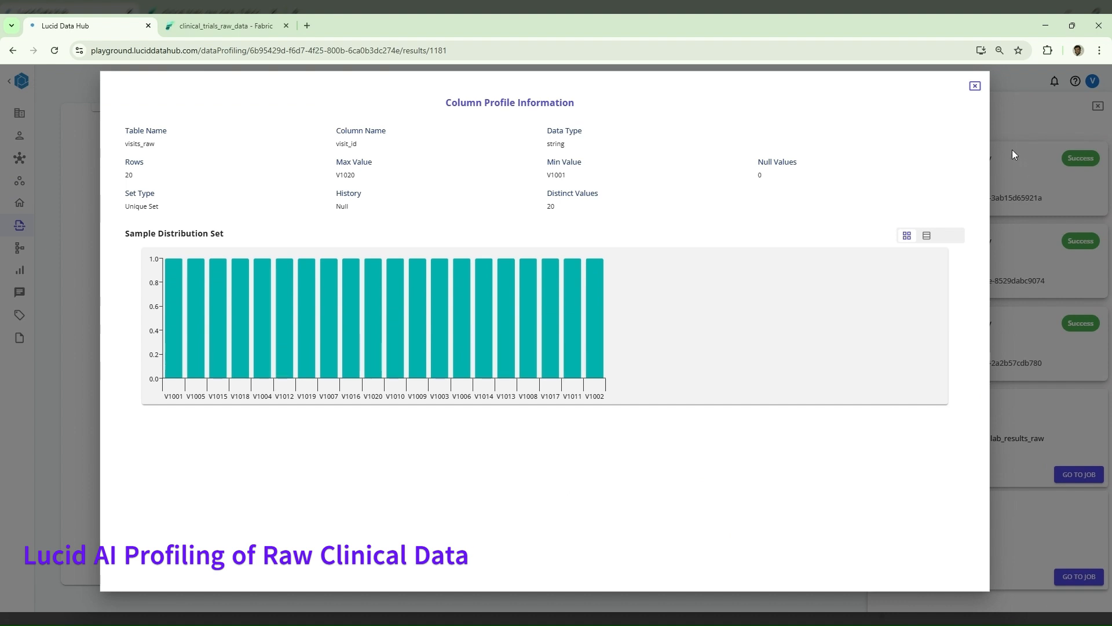
left_click(975, 87)
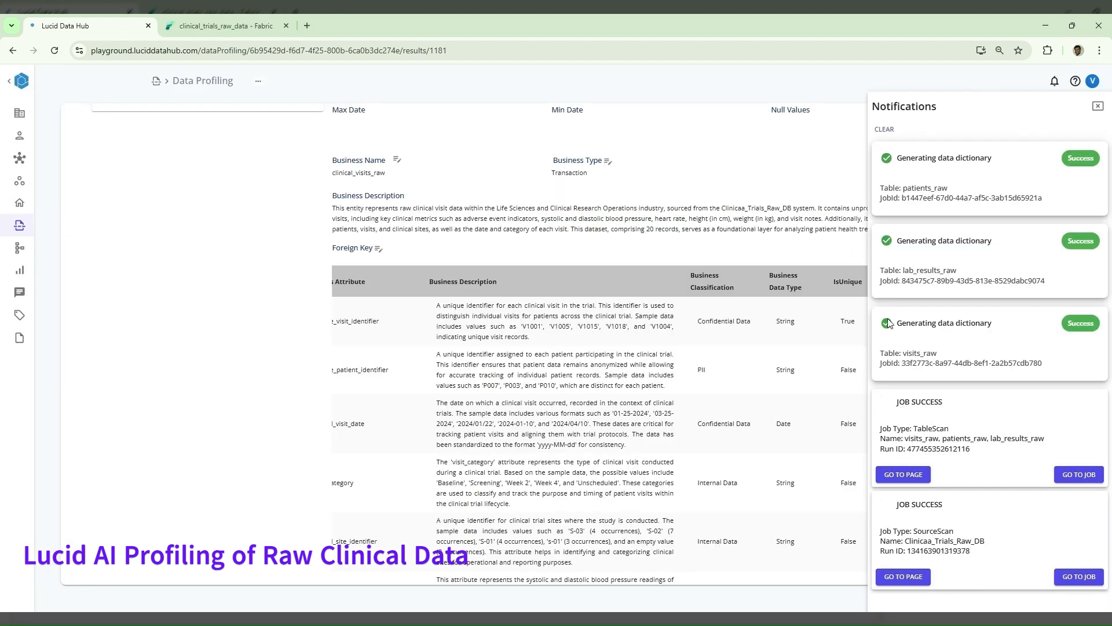
- Examine the table profiles and business descriptions of patients_raw and lab_results_raw
scroll(710, 303, "left", 3)
scroll(710, 303, "up", 5)
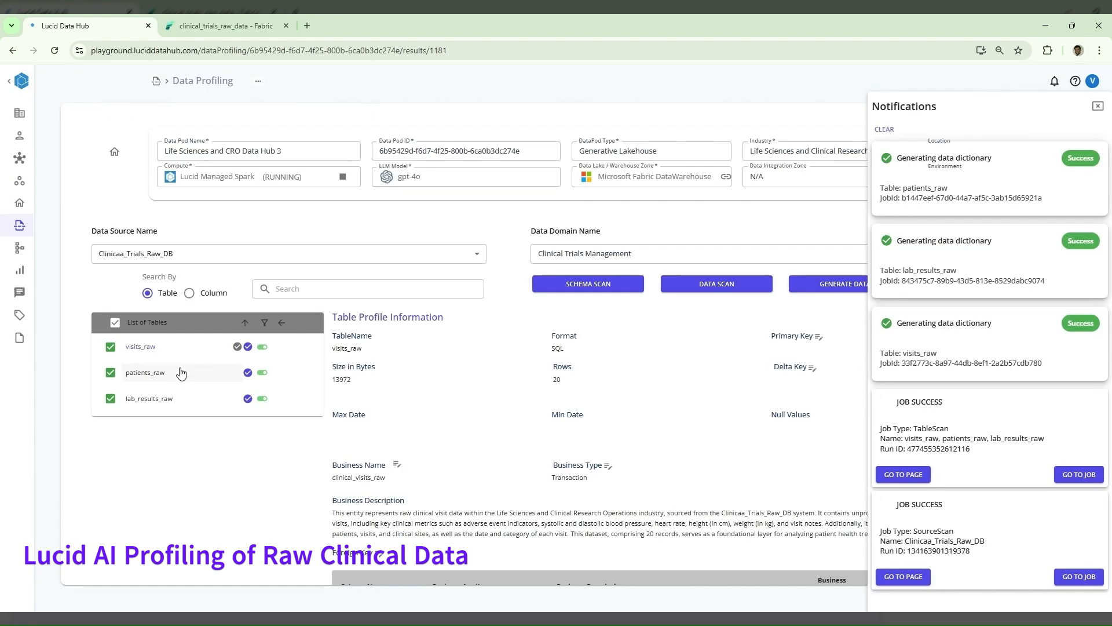
left_click(165, 380)
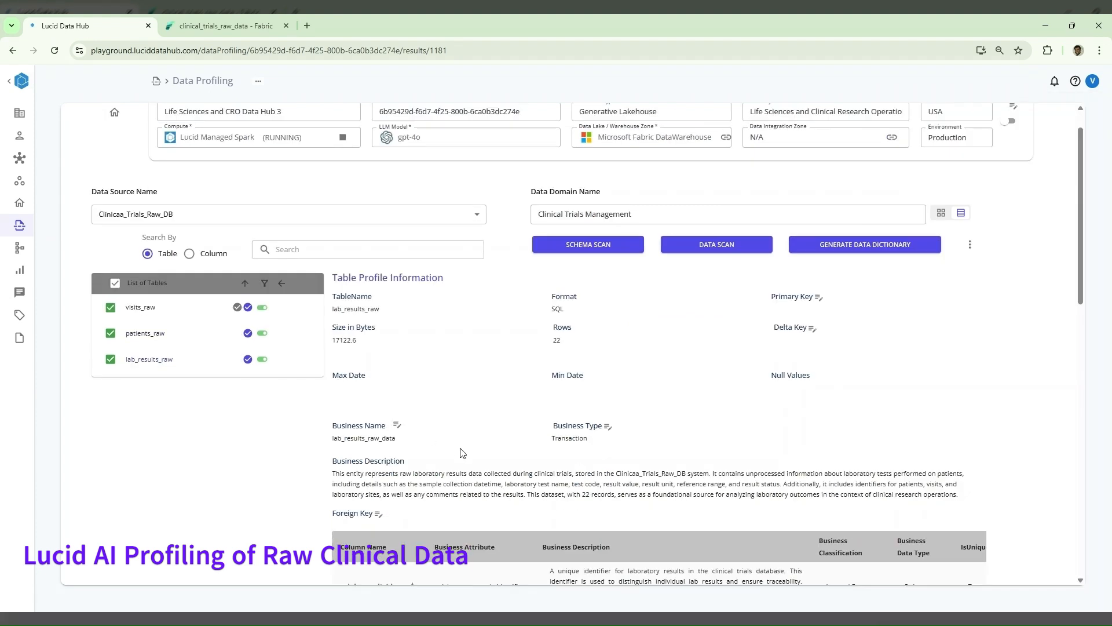
scroll(119, 122, "up", 1)
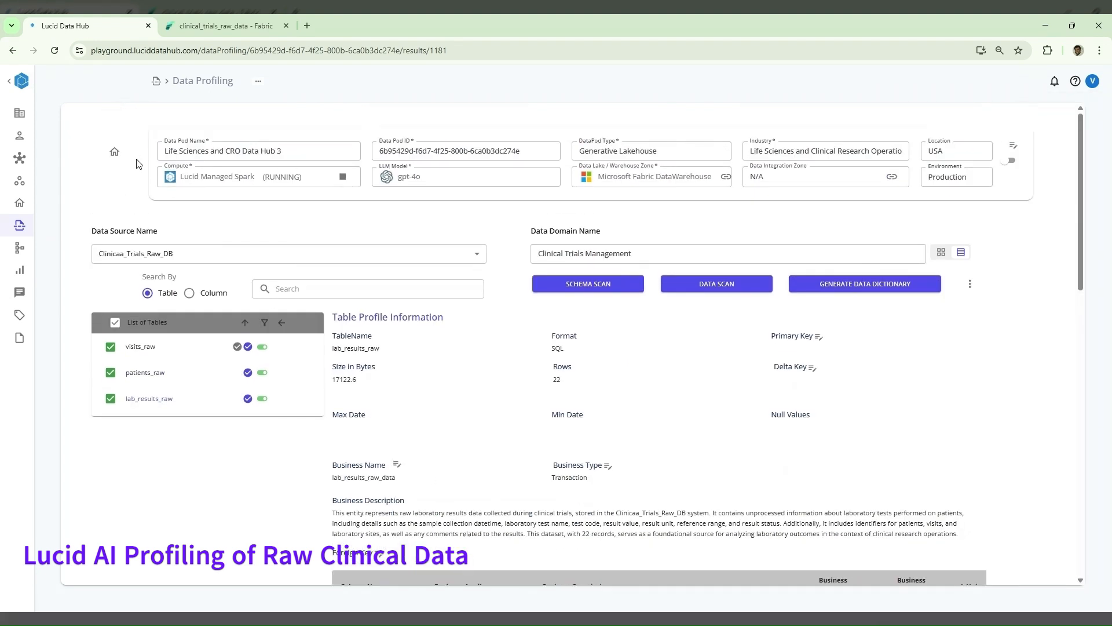
- Return to the datapod overview and open the Patient_Enrollment entity of the Clinical Trials Management domain in the Integrated Data Model
left_click(113, 156)
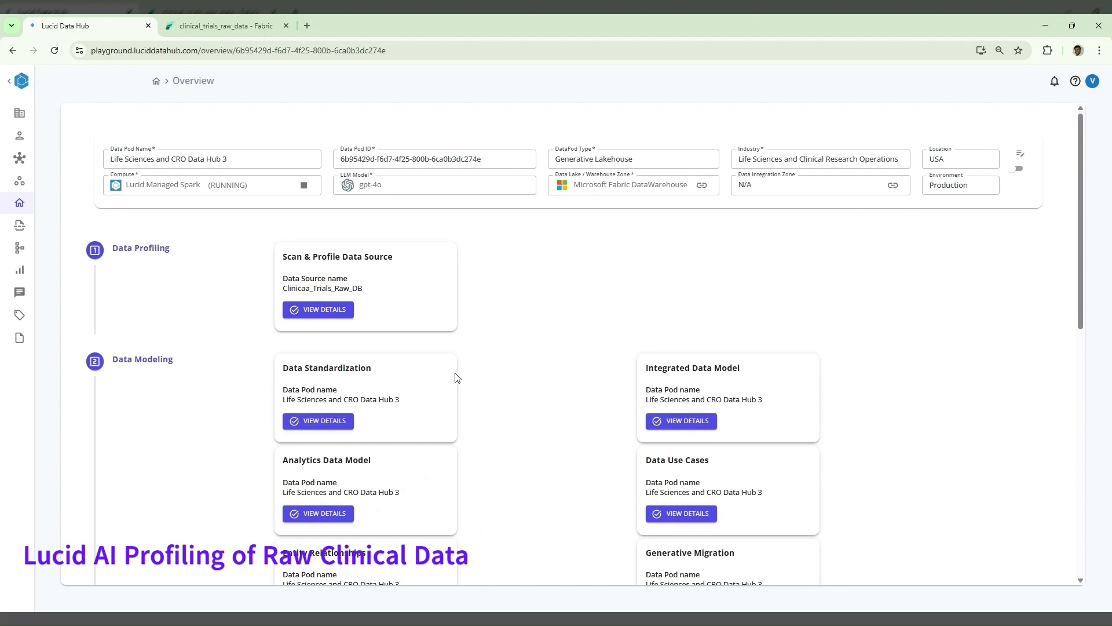
scroll(456, 379, "down", 1)
left_click(681, 339)
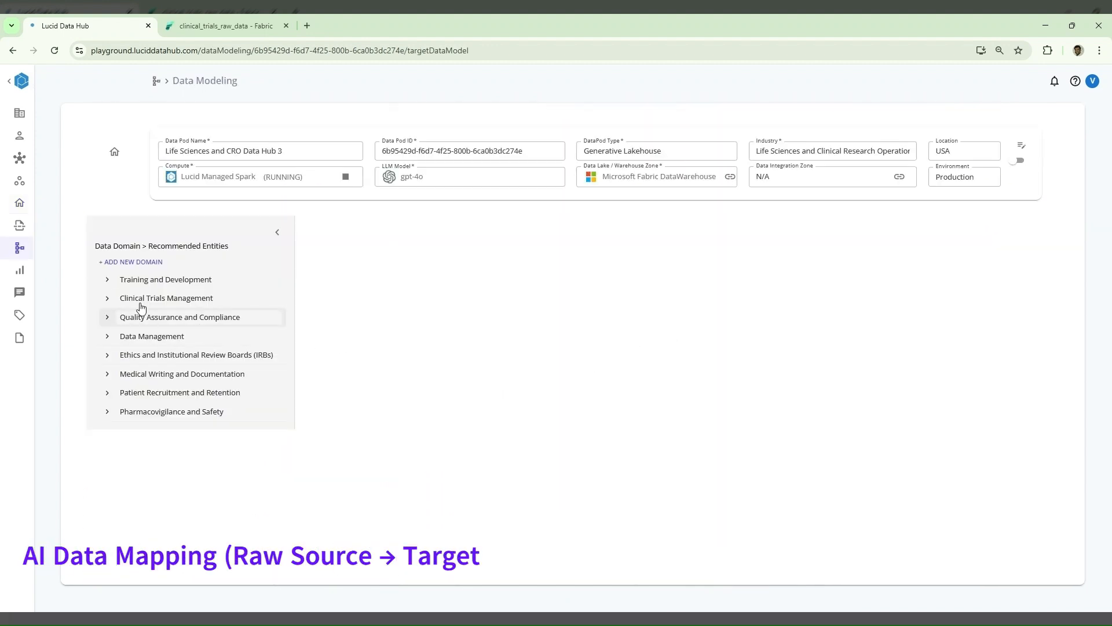
left_click(105, 299)
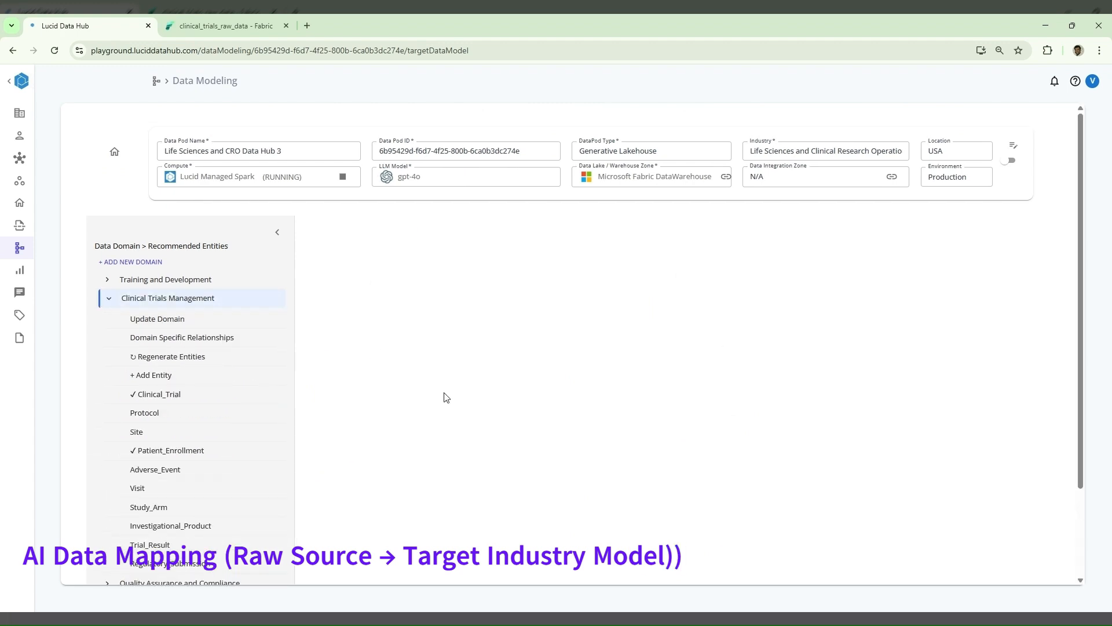
scroll(445, 396, "down", 2)
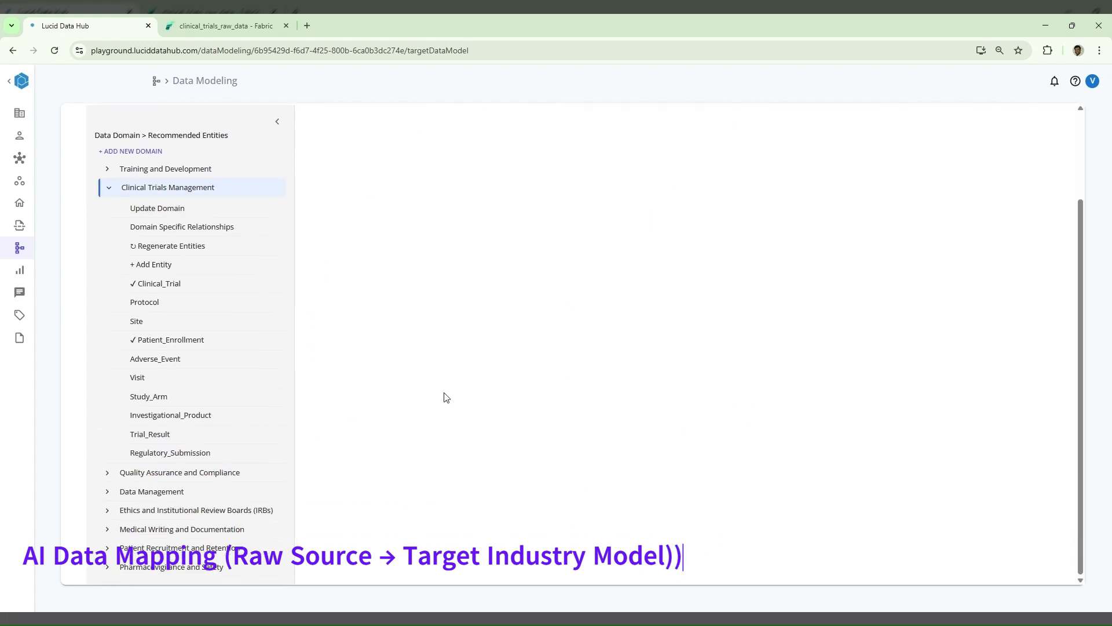
left_click(240, 342)
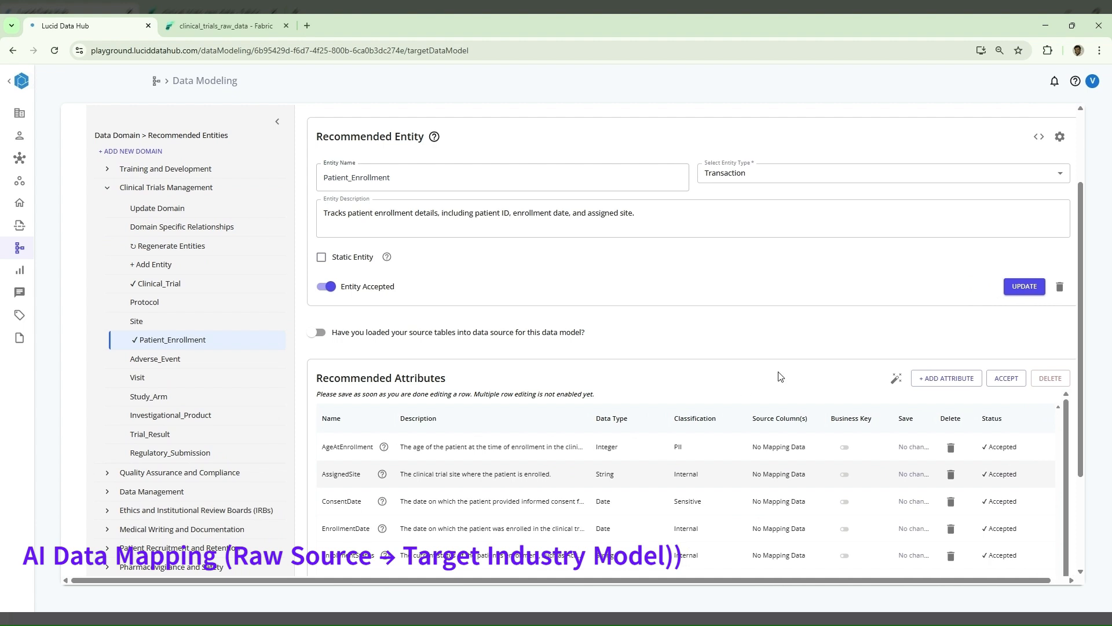
scroll(822, 297, "up", 1)
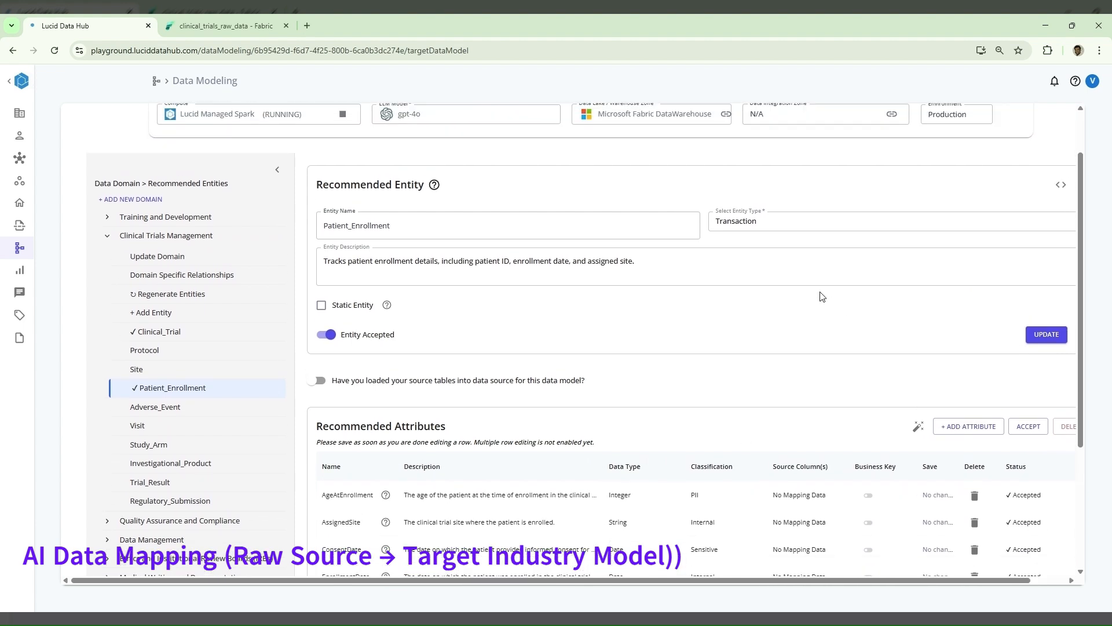
- Mark the source tables as loaded for Patient_Enrollment and generate its entity mapping from the source system with the default prompt
scroll(823, 297, "down", 1)
scroll(822, 296, "down", 1)
left_click(331, 302)
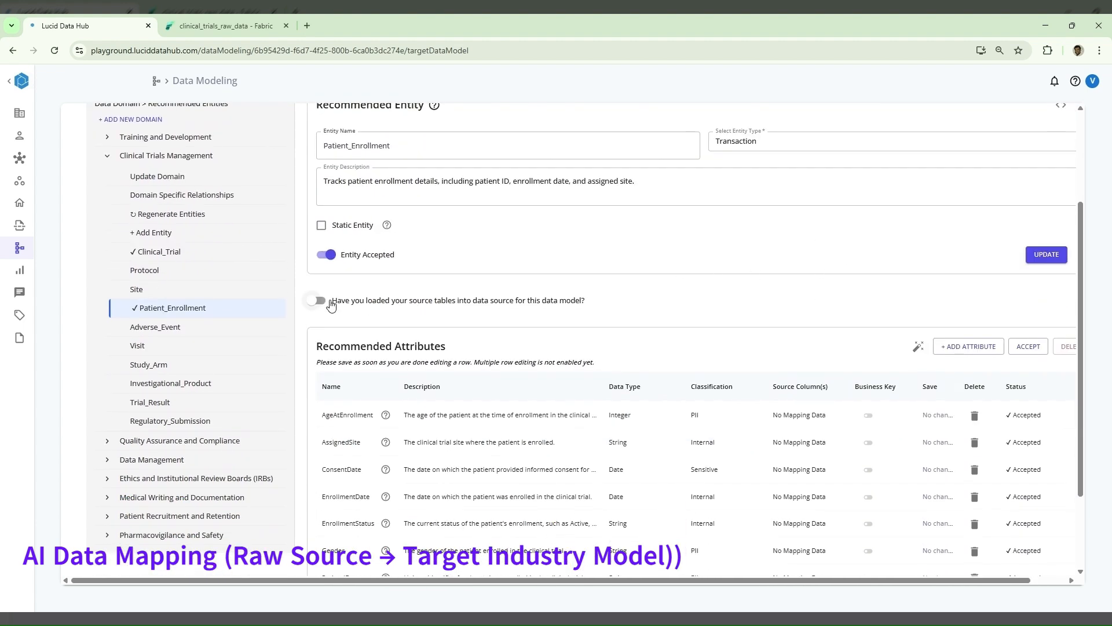
scroll(500, 291, "down", 5)
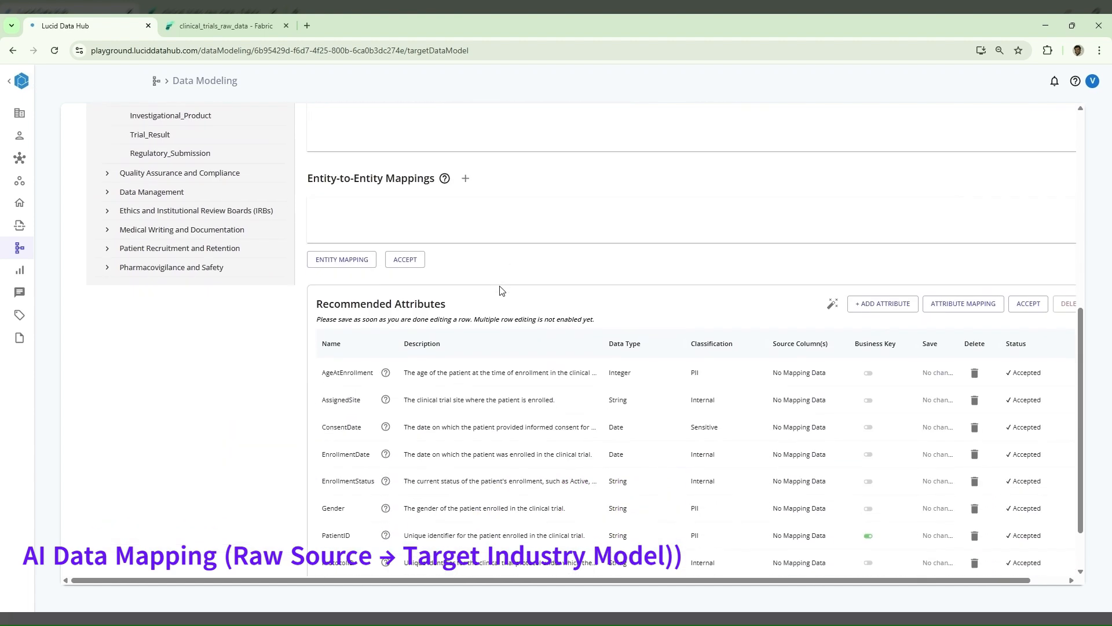
scroll(502, 290, "up", 2)
scroll(501, 291, "up", 1)
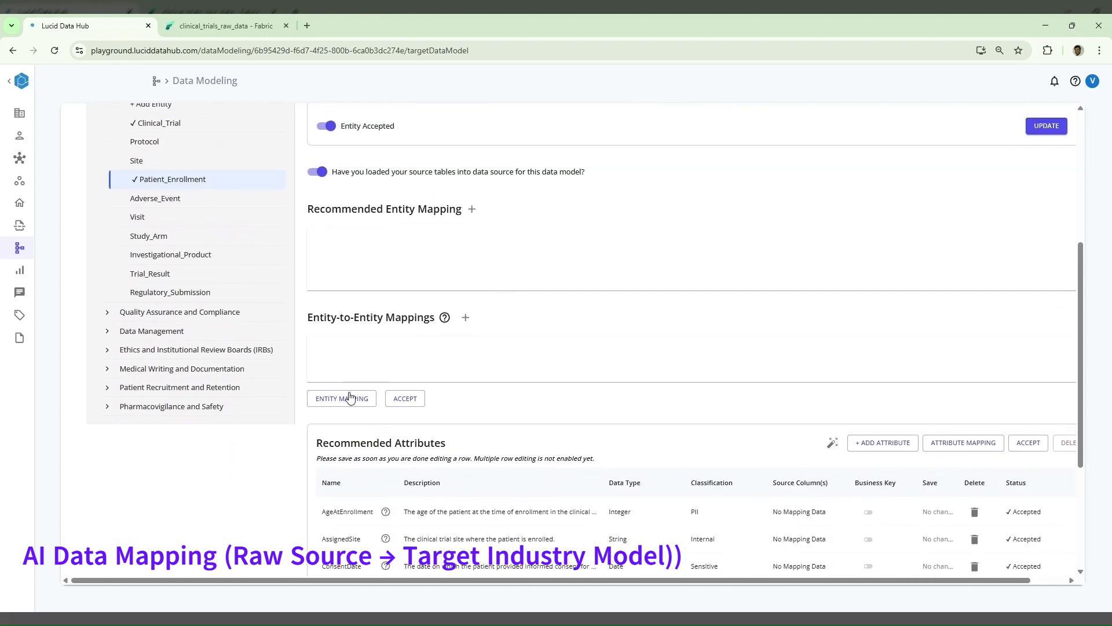
left_click(350, 397)
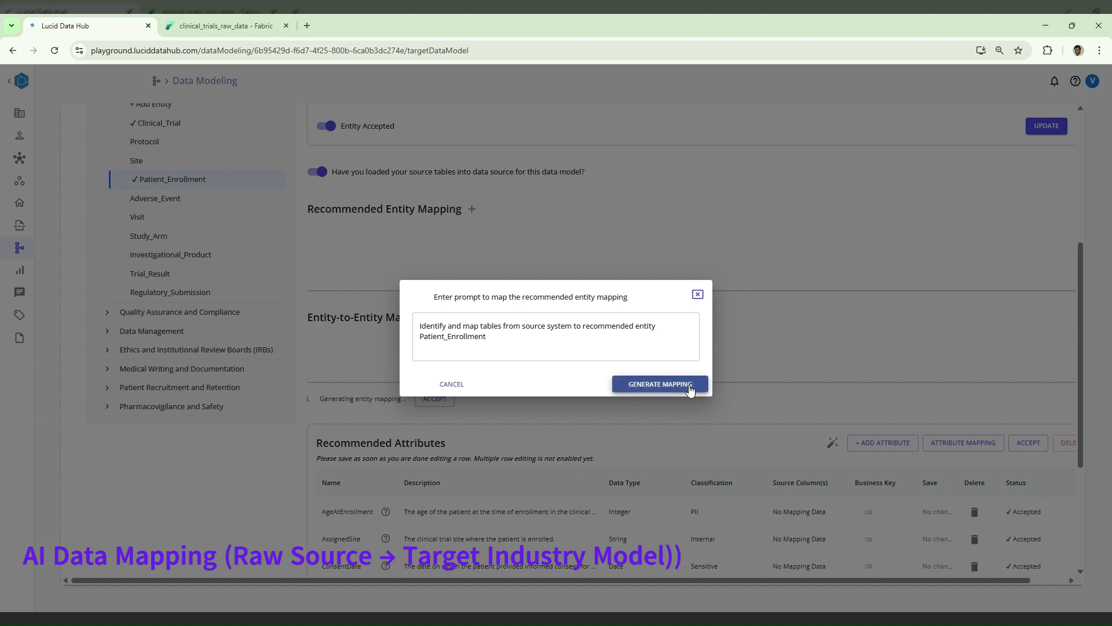
left_click(660, 384)
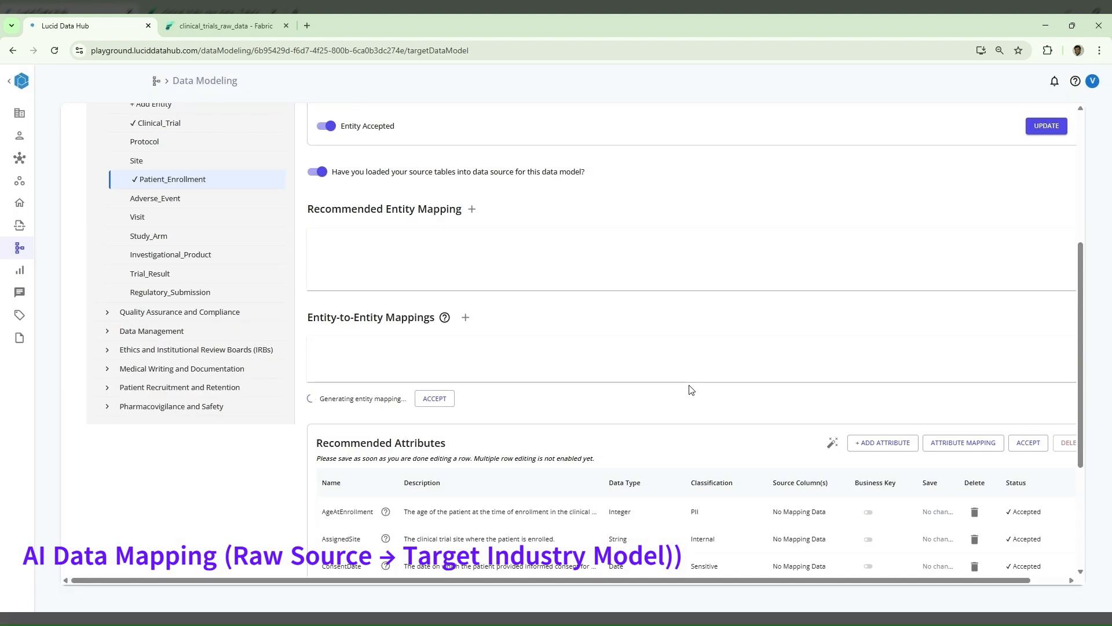
- Collapse the domain sidebar, dismiss the notifications and examine the recommended table and entity-to-entity mappings of Patient_Enrollment
scroll(691, 389, "up", 2)
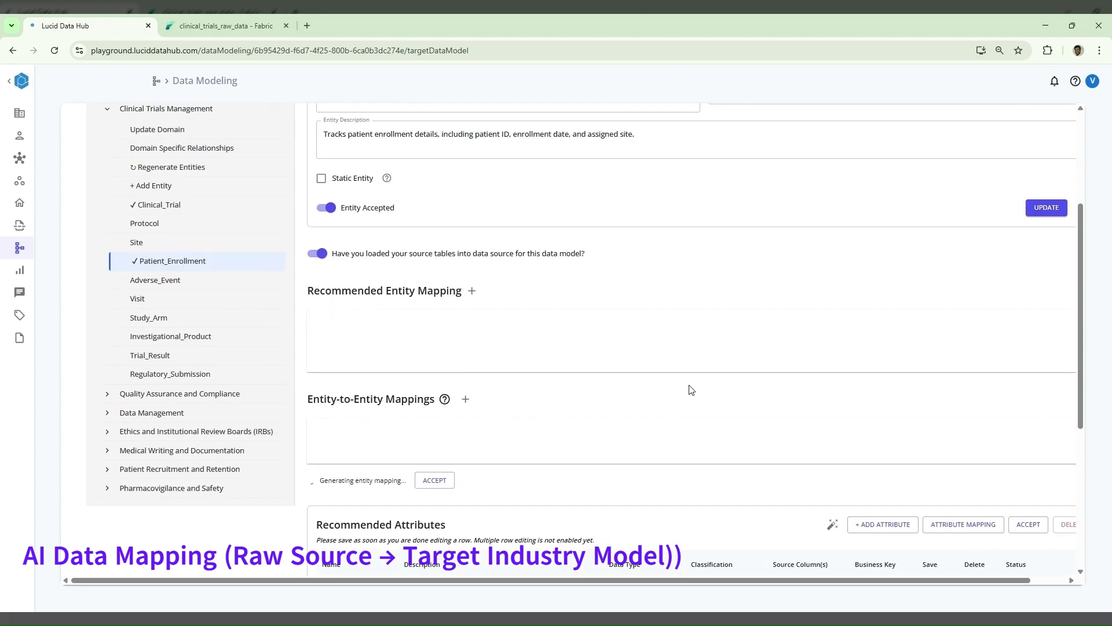
scroll(691, 389, "up", 3)
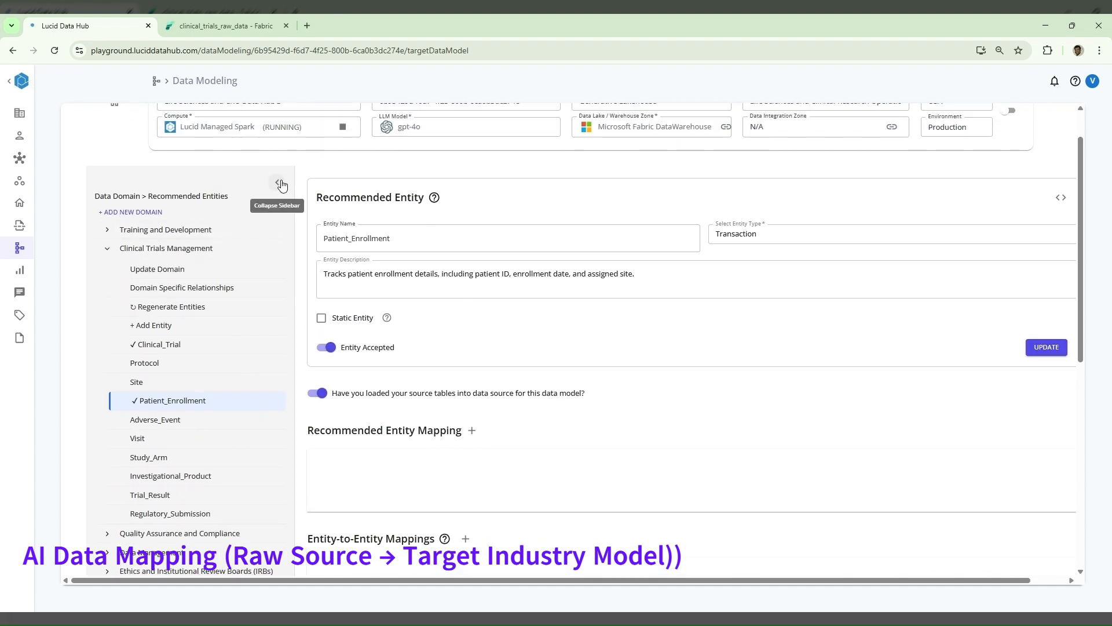
left_click(281, 185)
scroll(649, 342, "down", 3)
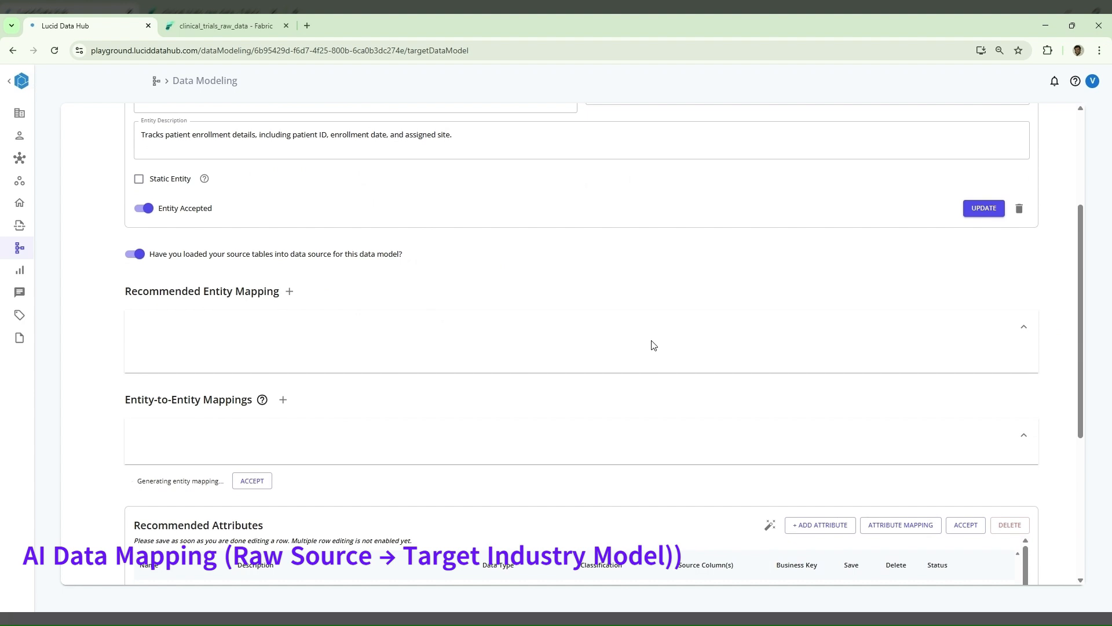
scroll(654, 346, "down", 1)
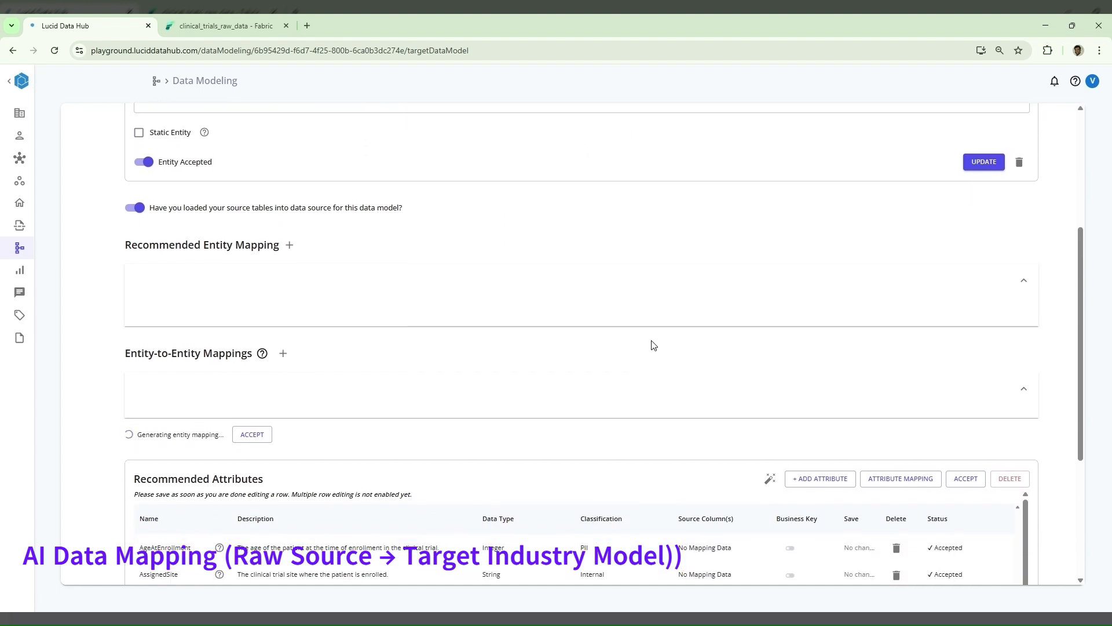
scroll(653, 345, "down", 1)
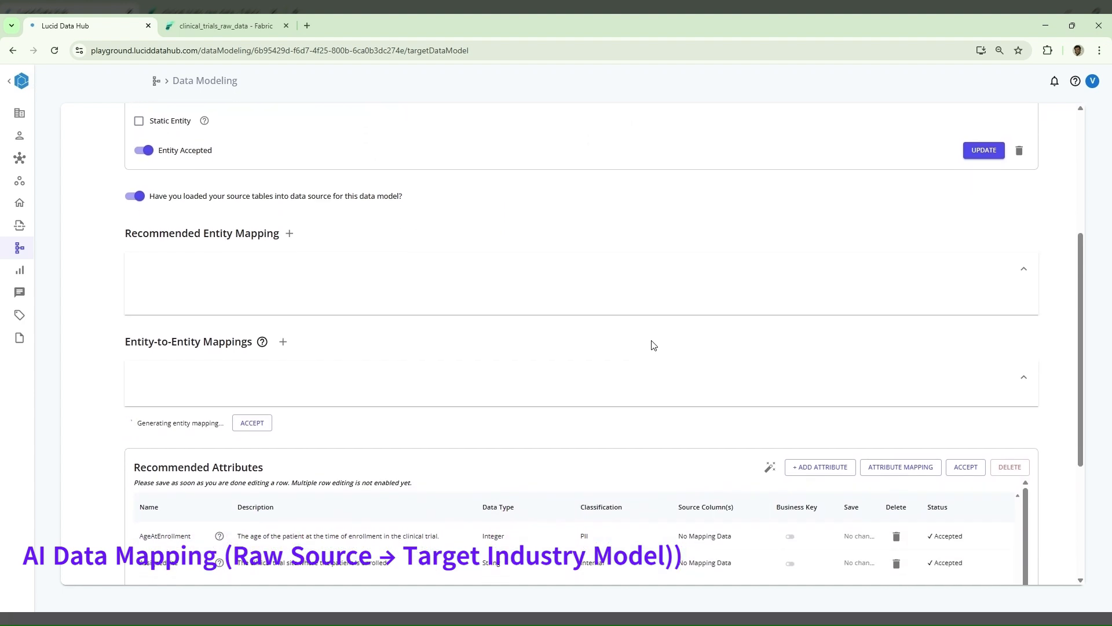
scroll(653, 346, "up", 2)
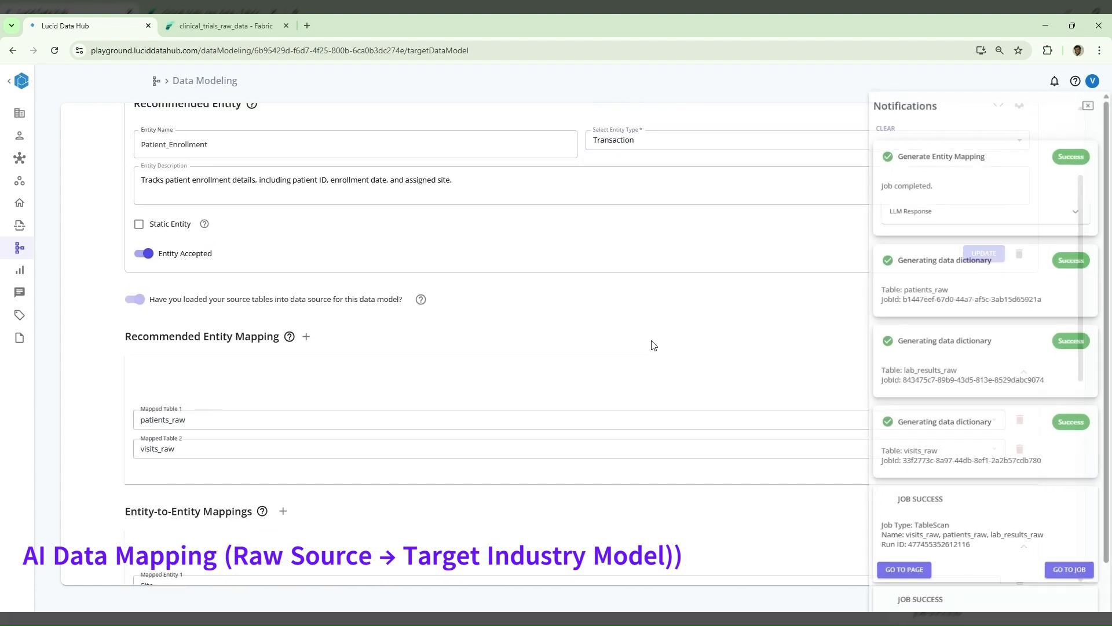
left_click(1090, 106)
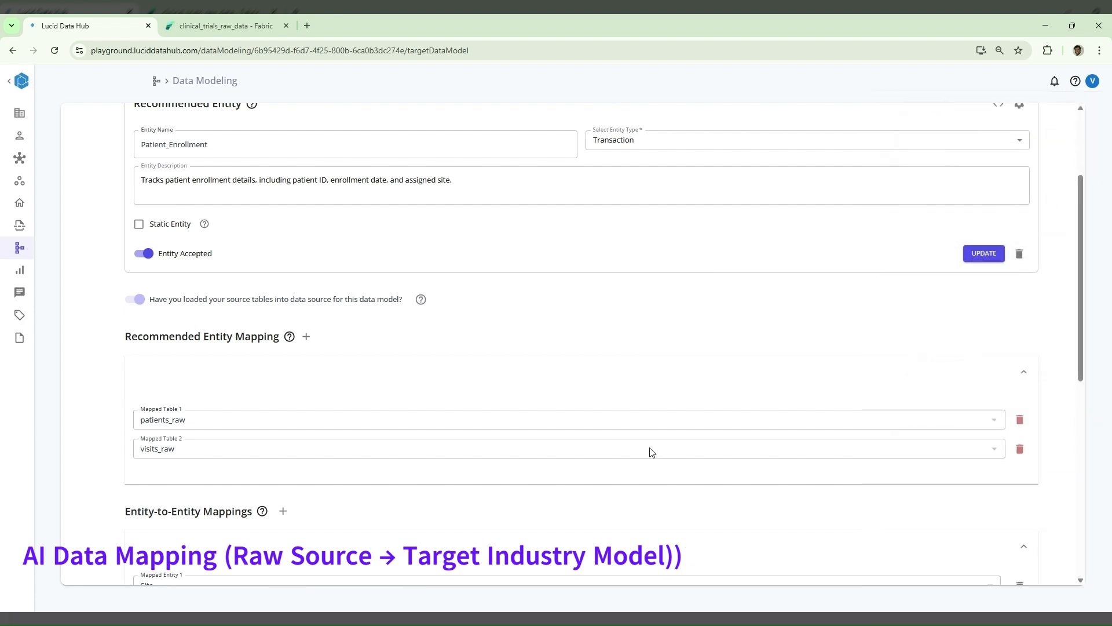
scroll(399, 498, "down", 1)
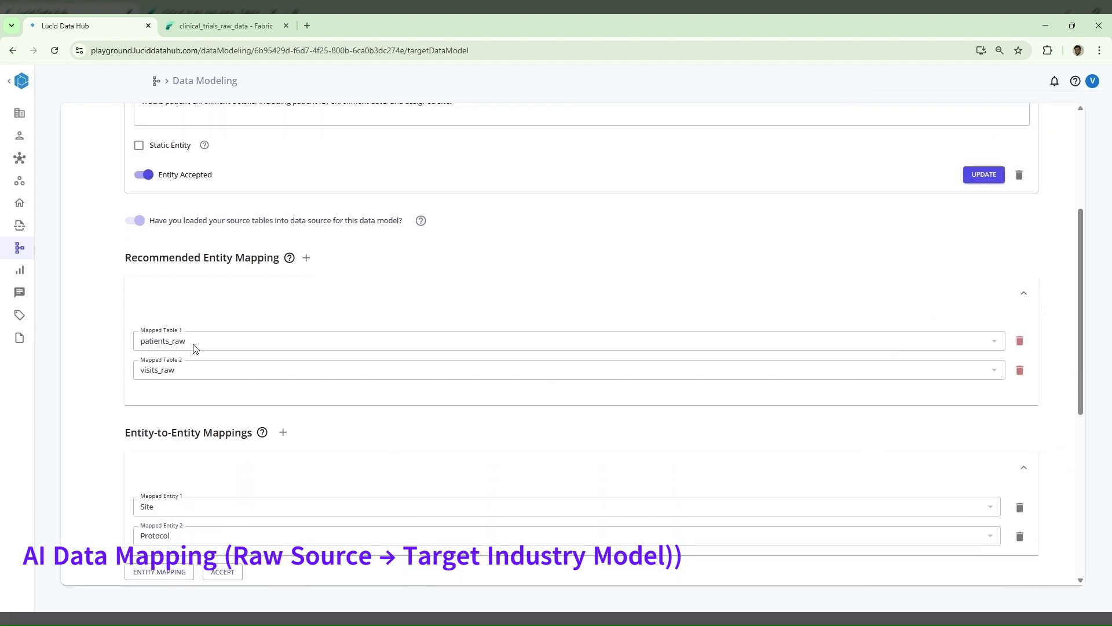
scroll(459, 442, "down", 1)
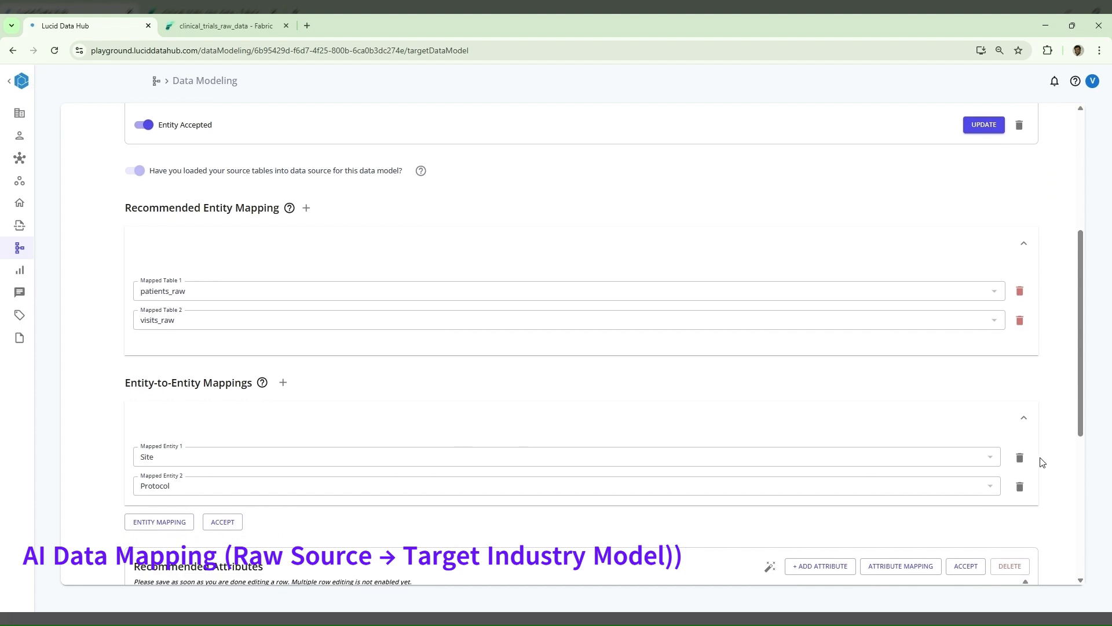
- Delete the Site and Protocol entity-to-entity mappings and accept the entity mapping to patients_raw and visits_raw
left_click(1021, 457)
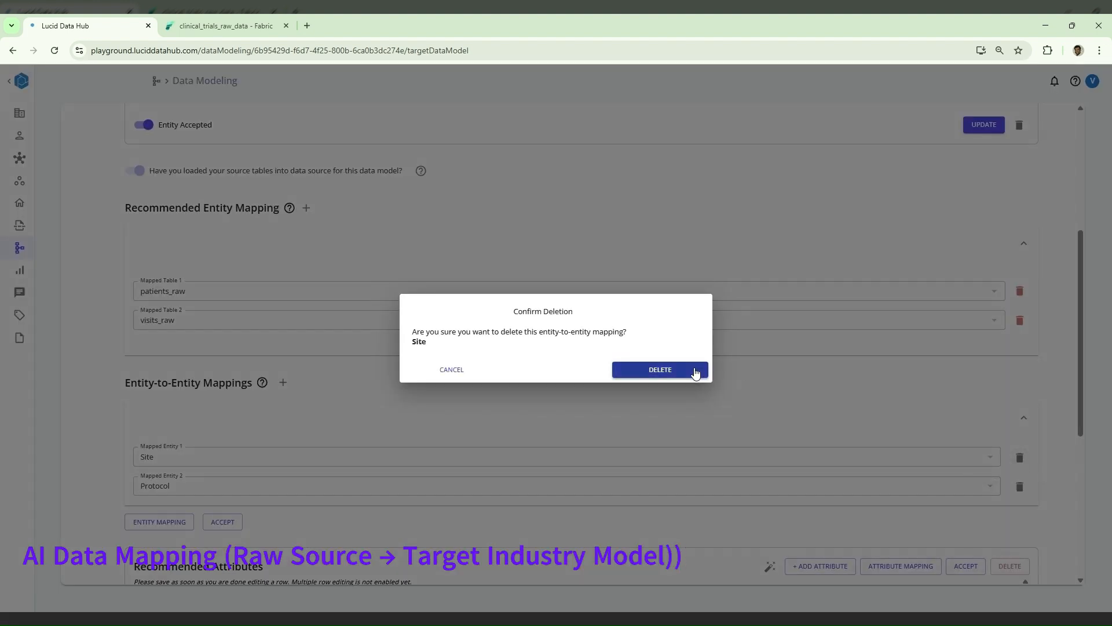
left_click(695, 371)
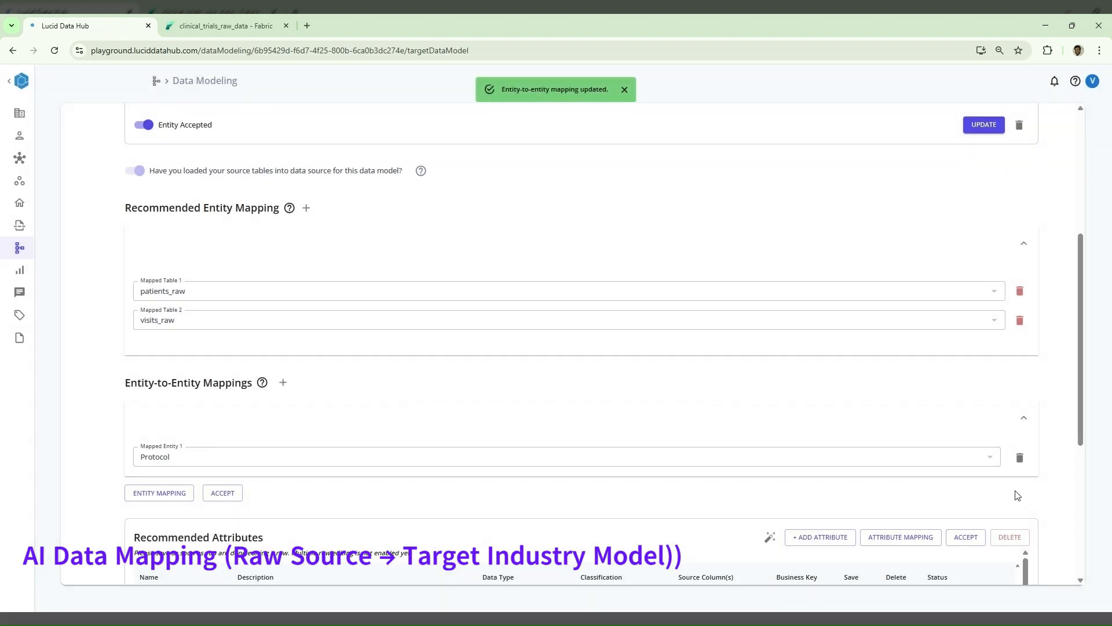
left_click(1020, 458)
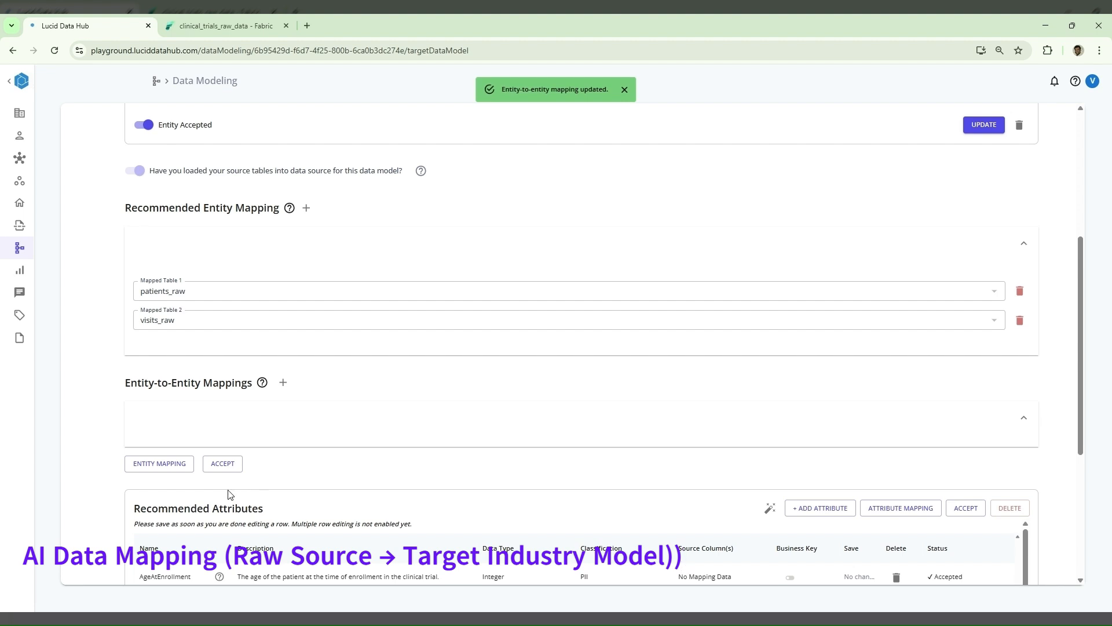
left_click(230, 464)
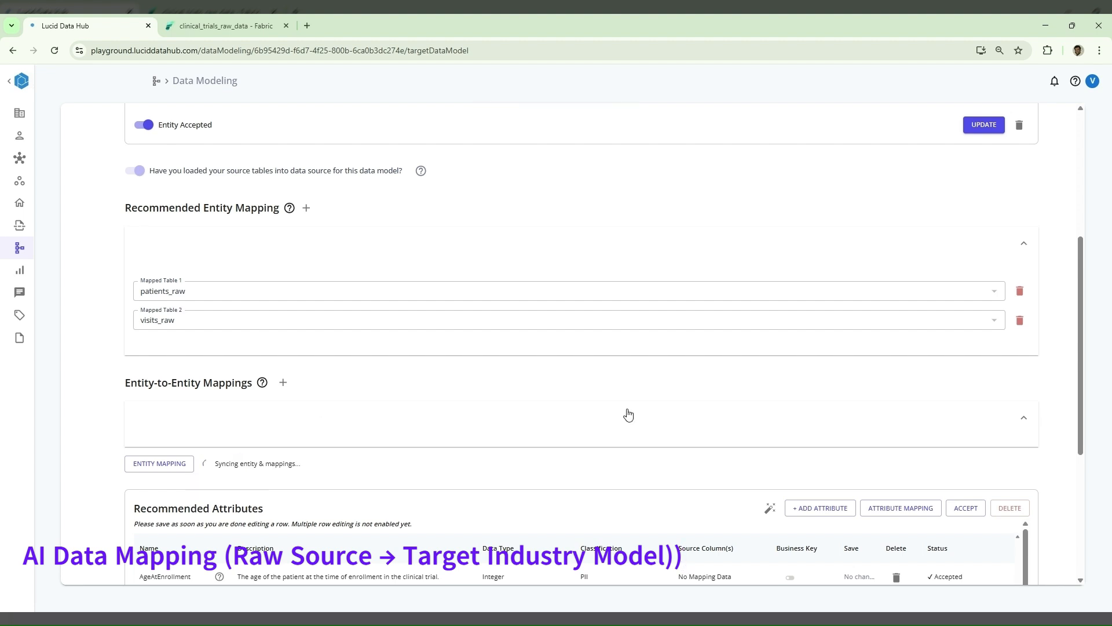
- Generate the attribute mapping from patients_raw and visits_raw columns to Patient_Enrollment and check the job's status in the notifications
scroll(629, 414, "down", 5)
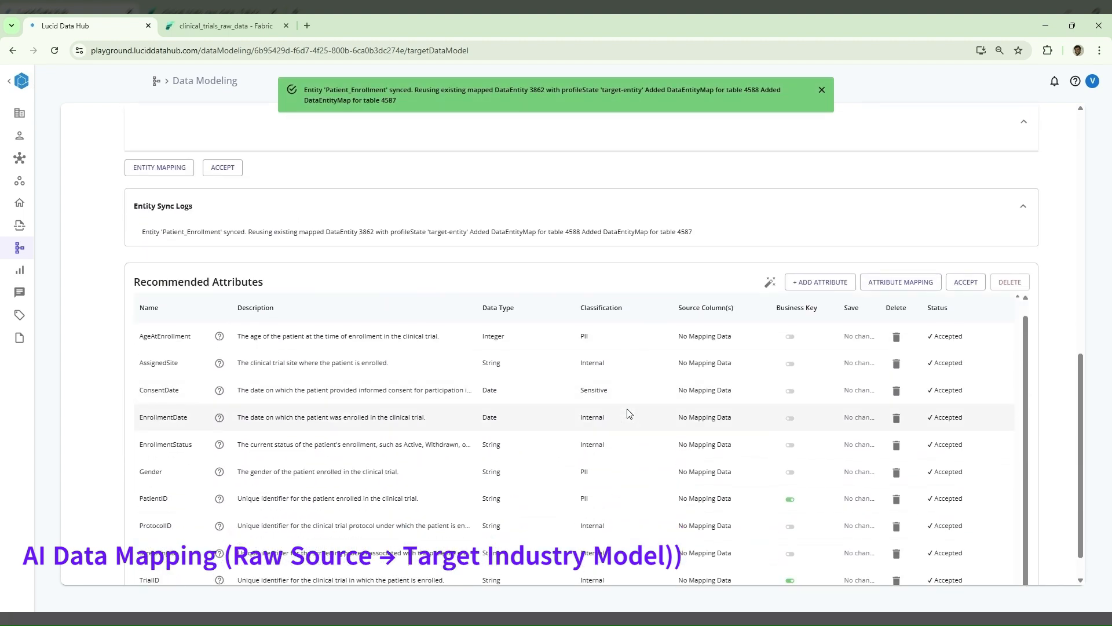
left_click(890, 290)
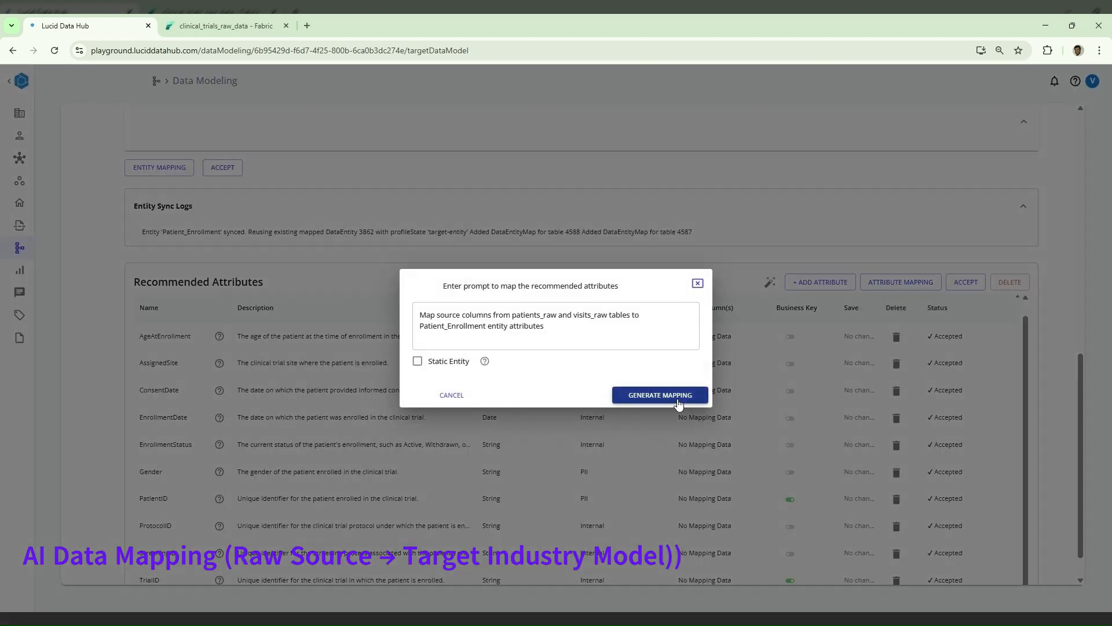
left_click(678, 400)
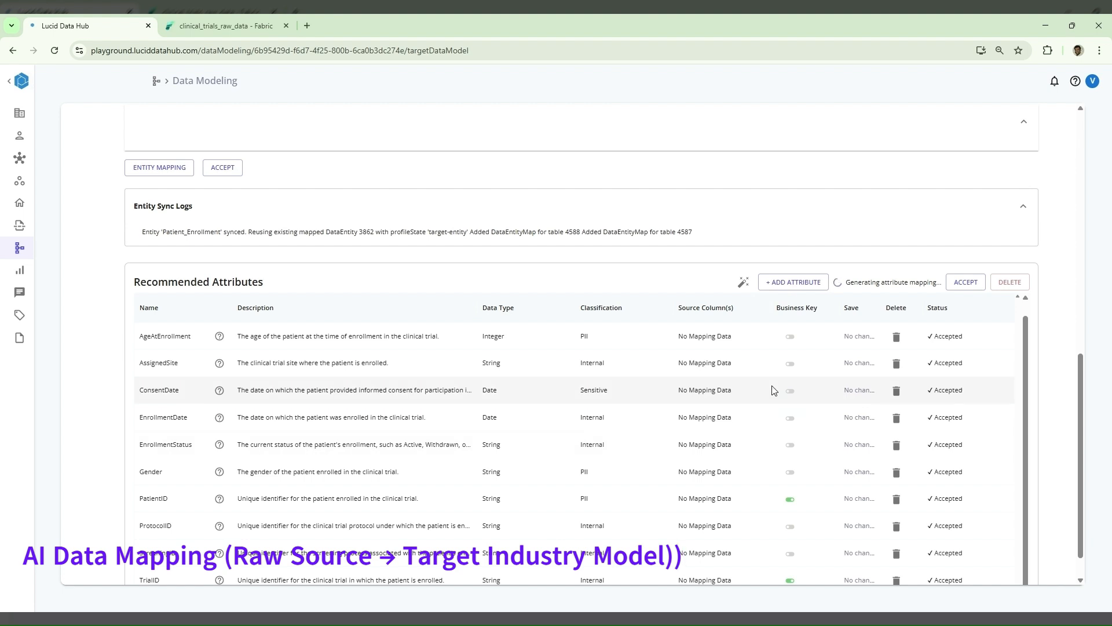
scroll(772, 389, "down", 1)
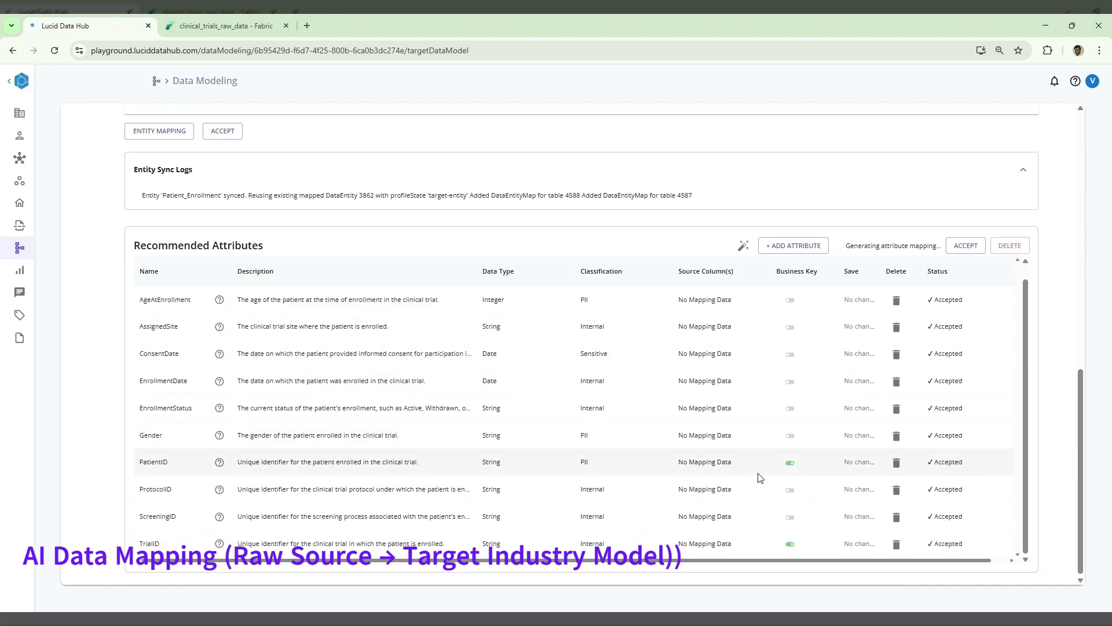
left_click(1055, 80)
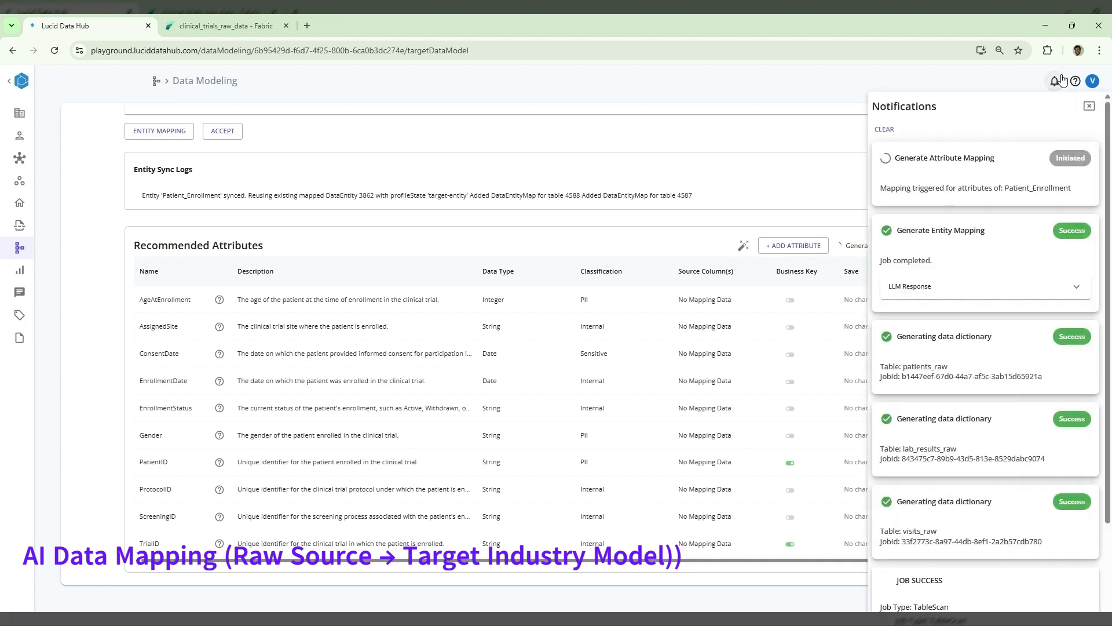
left_click(1062, 79)
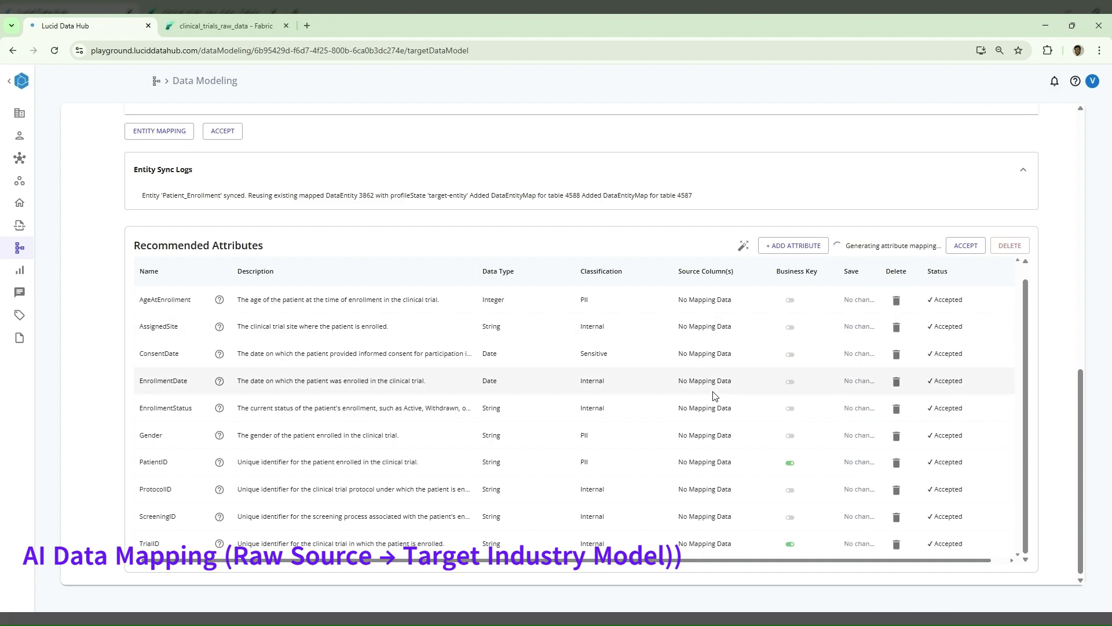
- Reload Patient_Enrollment by switching to Clinical_Trial and back, then show its recommended attributes with the sidebar and notifications closed
scroll(715, 392, "up", 15)
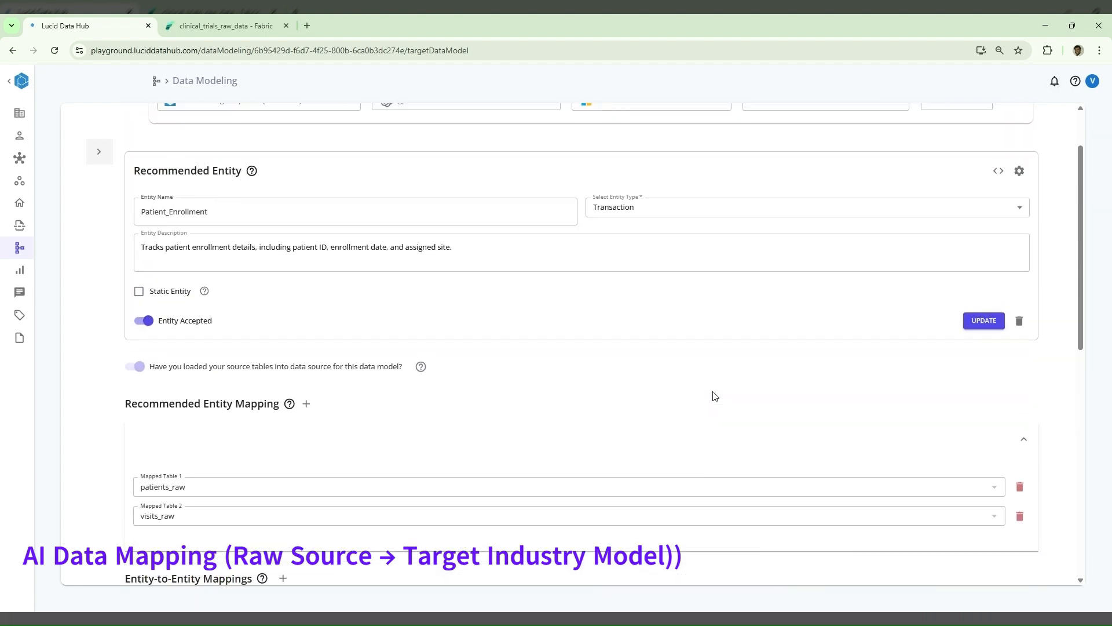
left_click(110, 229)
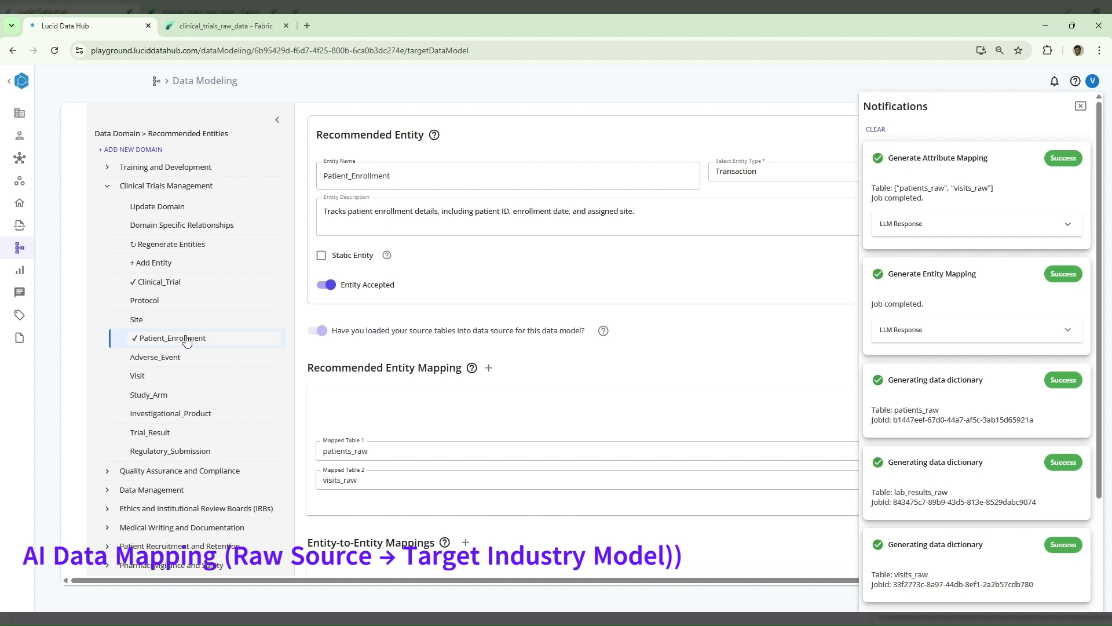
left_click(181, 284)
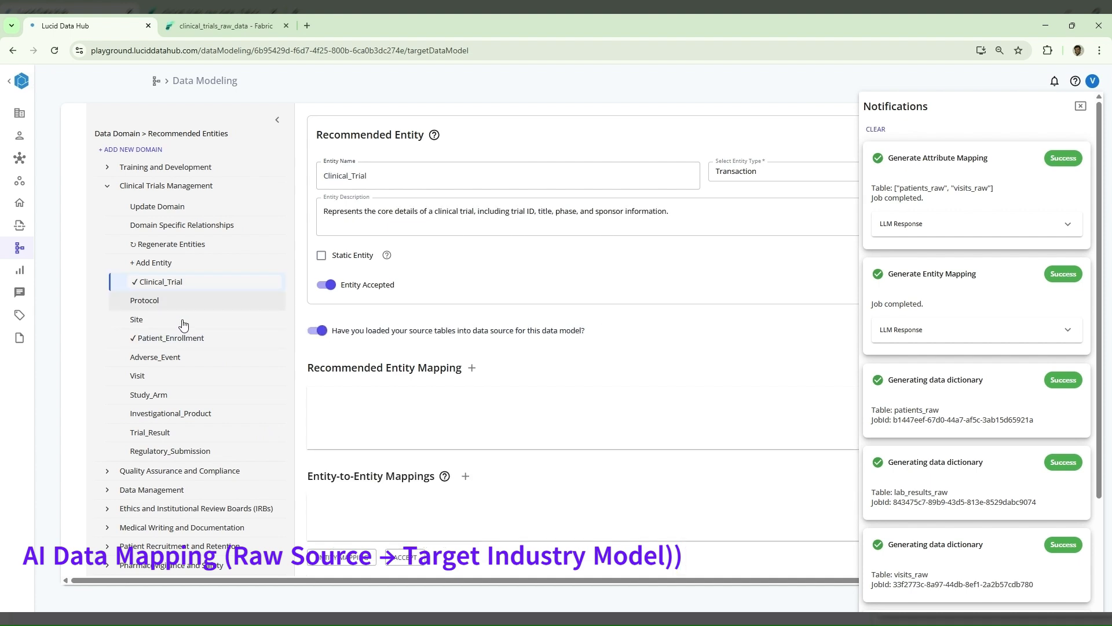
left_click(184, 339)
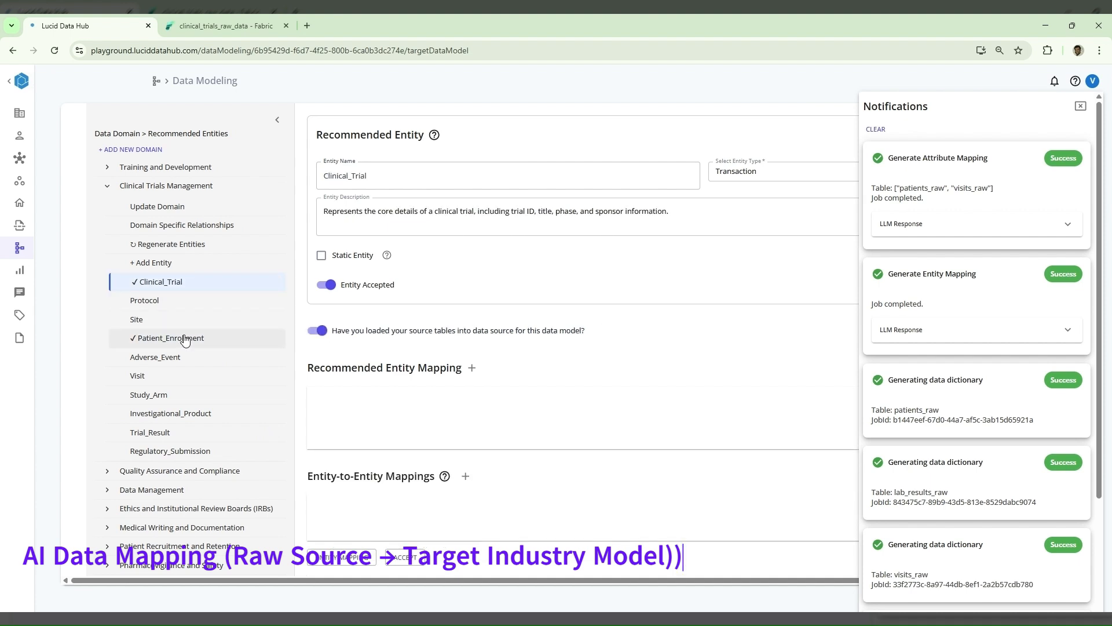
left_click(278, 120)
scroll(519, 423, "down", 7)
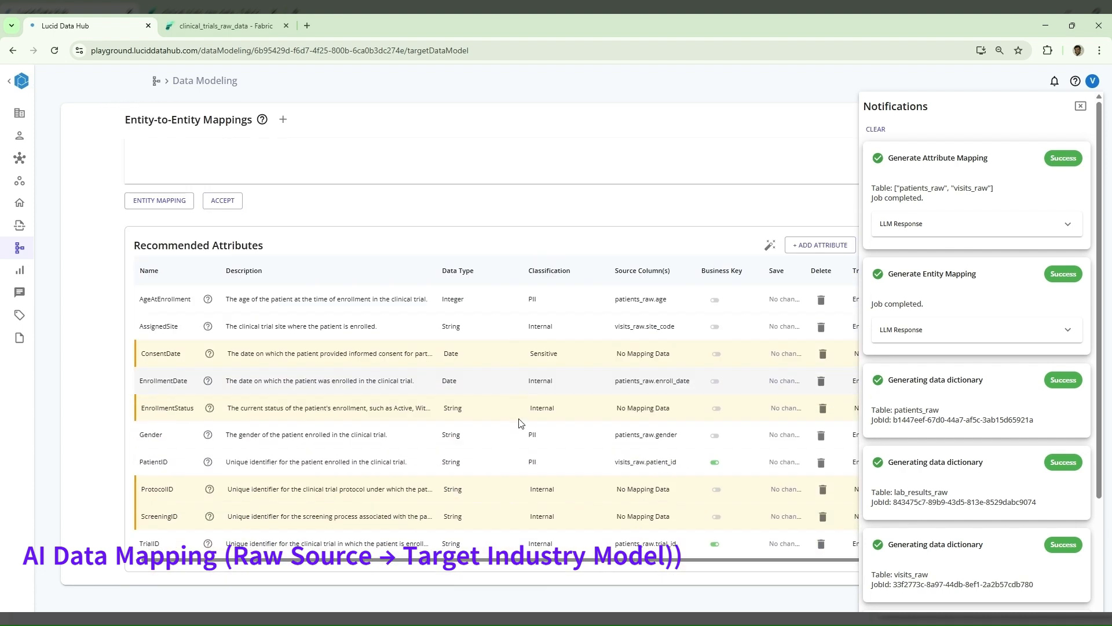
left_click(1080, 106)
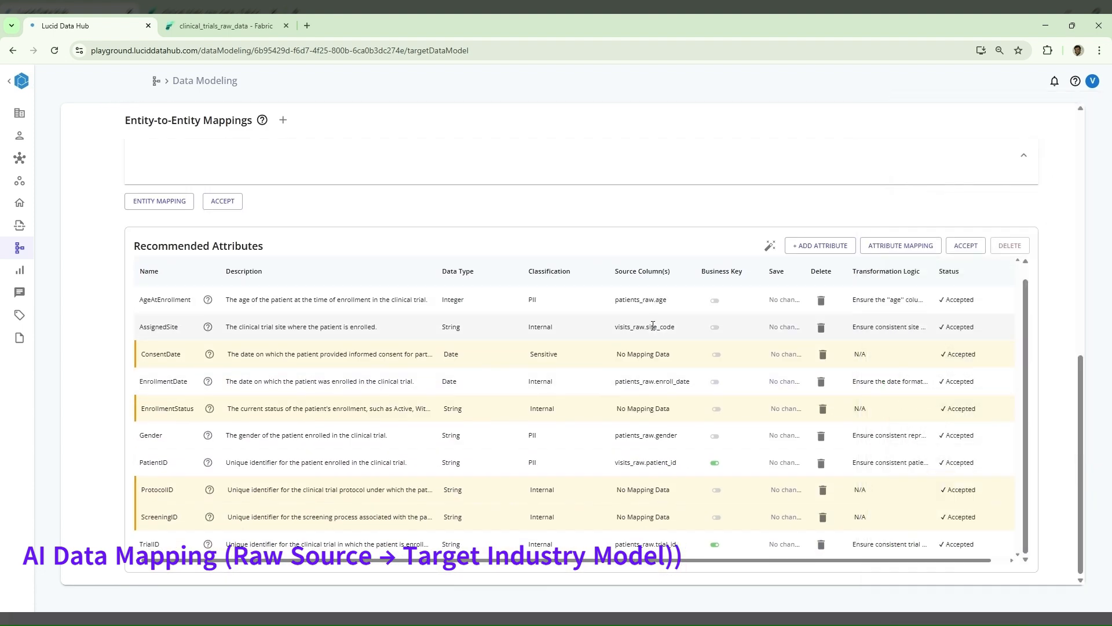
- Search the available source columns for "date" as a mapping for the ConsentDate attribute
left_click(649, 358)
double_click(650, 358)
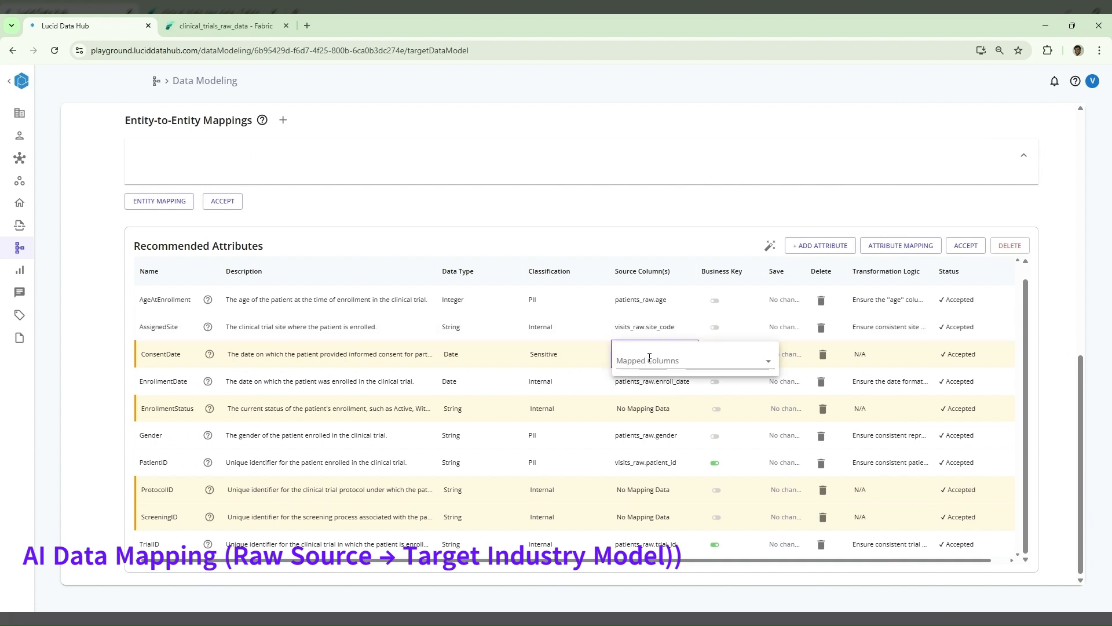
left_click(649, 358)
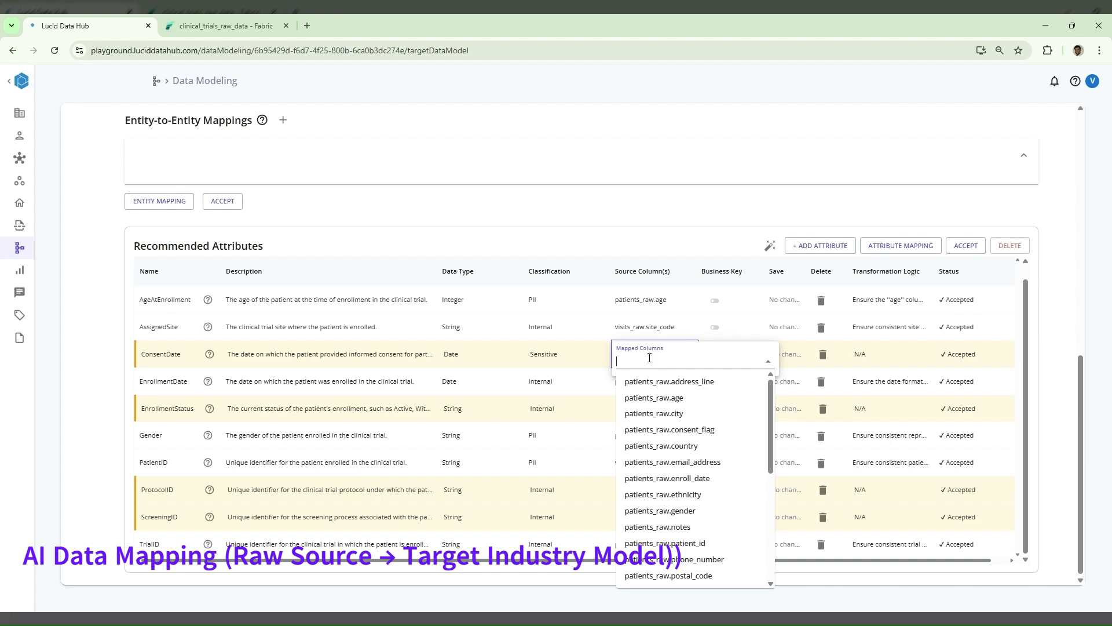
type("date")
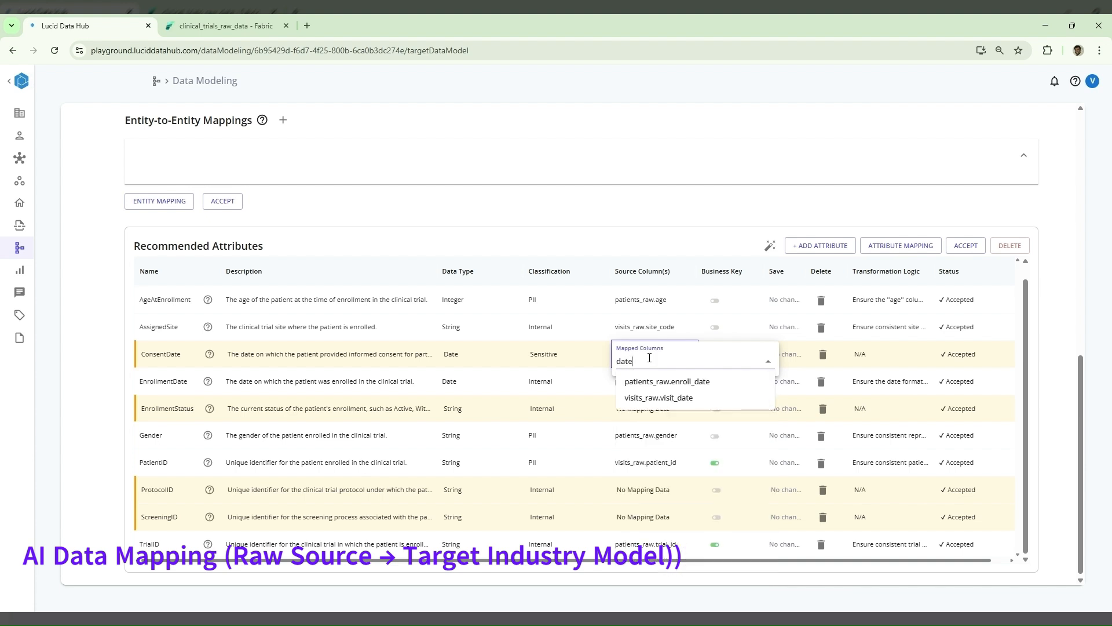
key("BackSpace")
key("BackSpace")
key("BackSpace")
key("BackSpace")
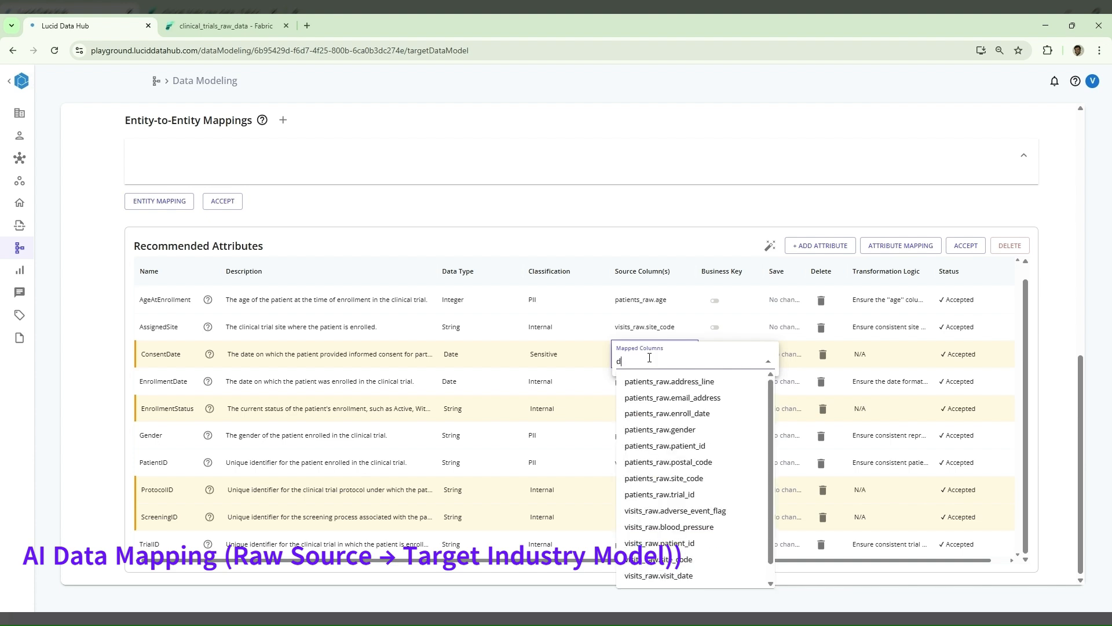
- Set the transformation logic of ConsentDate to "Default to null" and of EnrollmentStatus to "Default to 1"
left_click(890, 354)
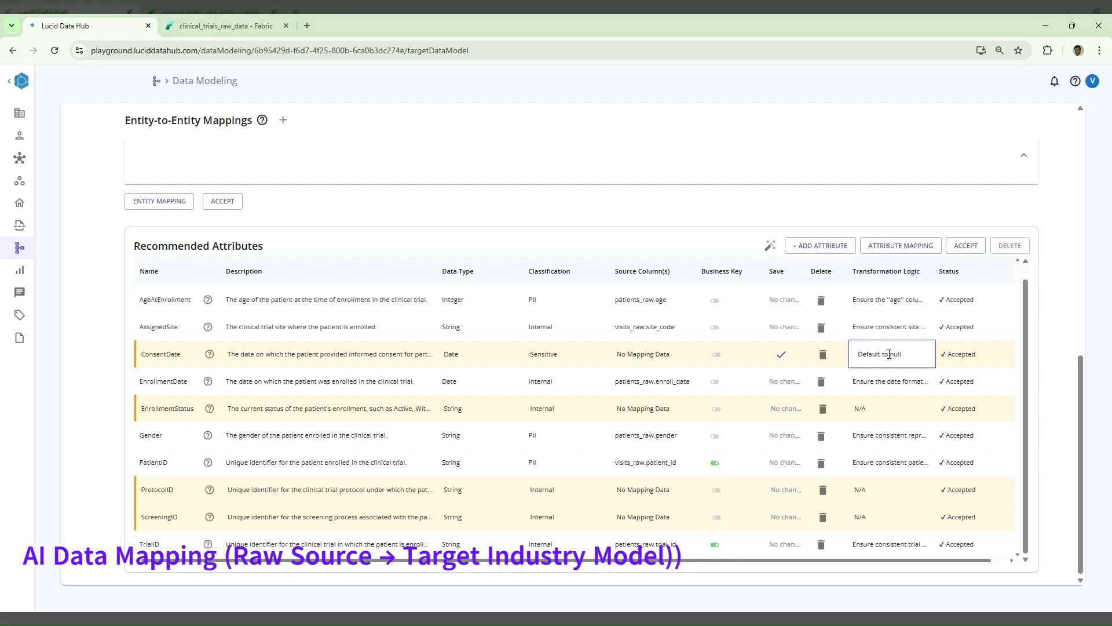
type("l")
left_click(869, 409)
double_click(871, 407)
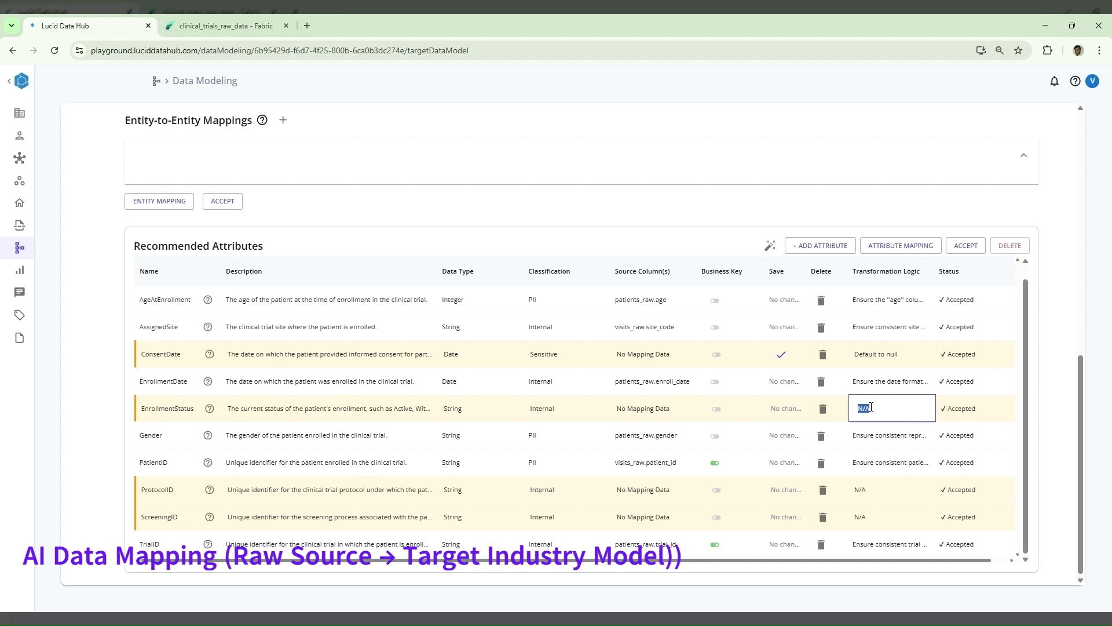
type("Default to 1")
key("Return")
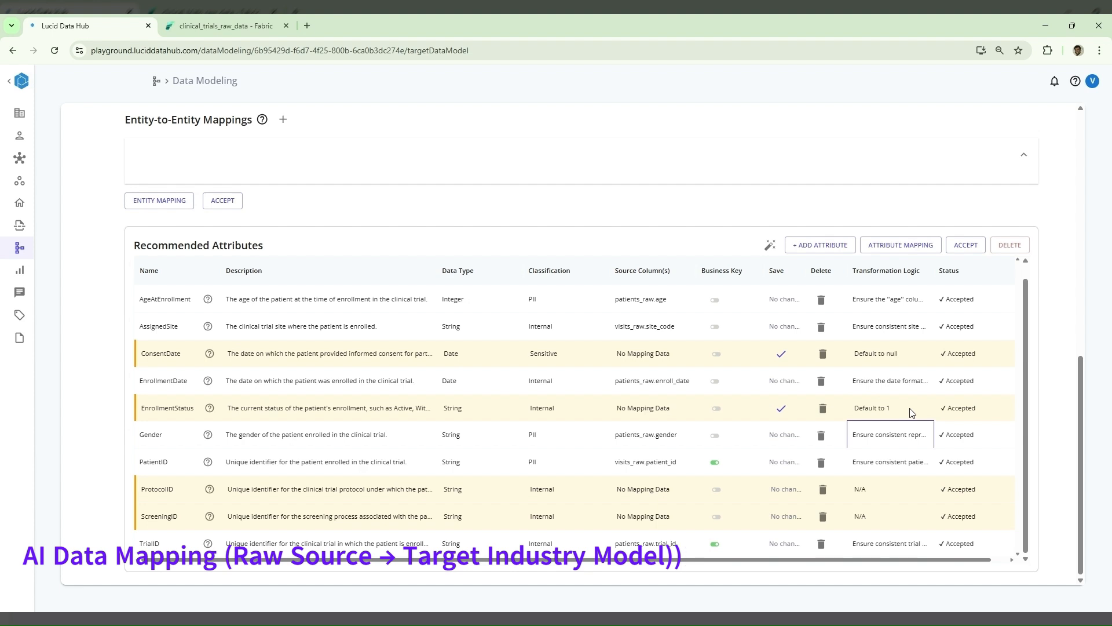
- Delete the unmapped ProtocolID and ScreeningID attributes from Patient_Enrollment's recommended attributes
left_click(867, 488)
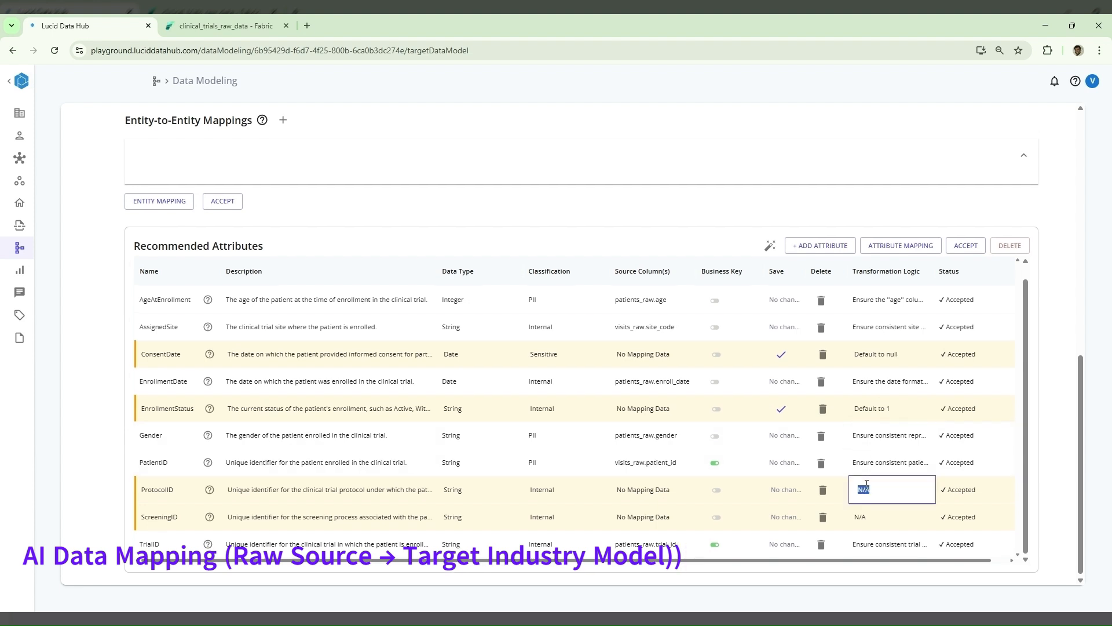
left_click(822, 492)
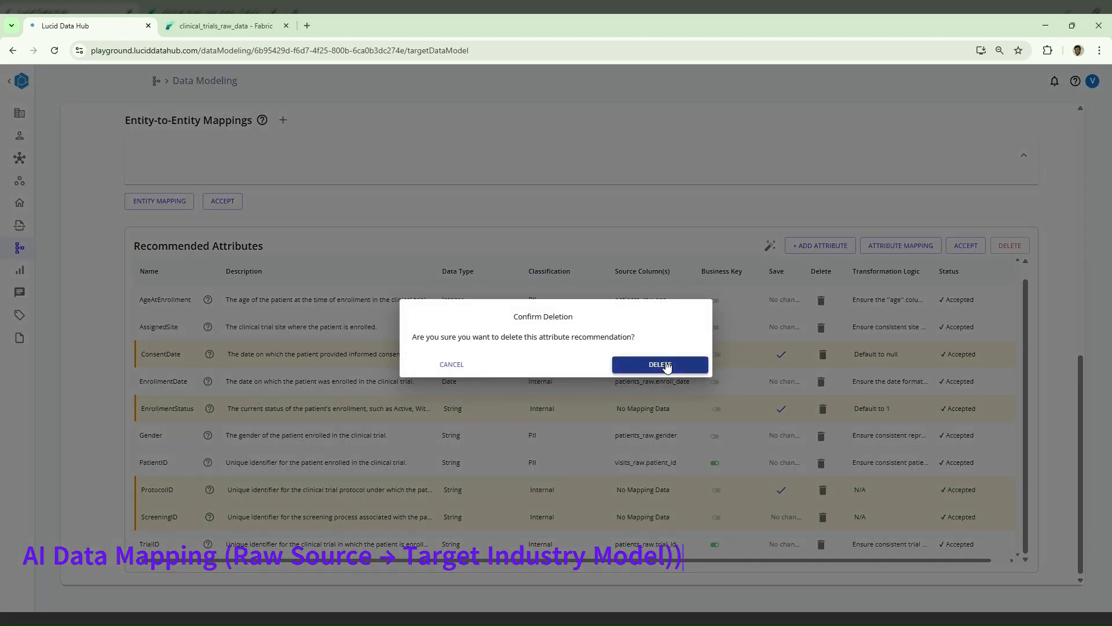
left_click(660, 364)
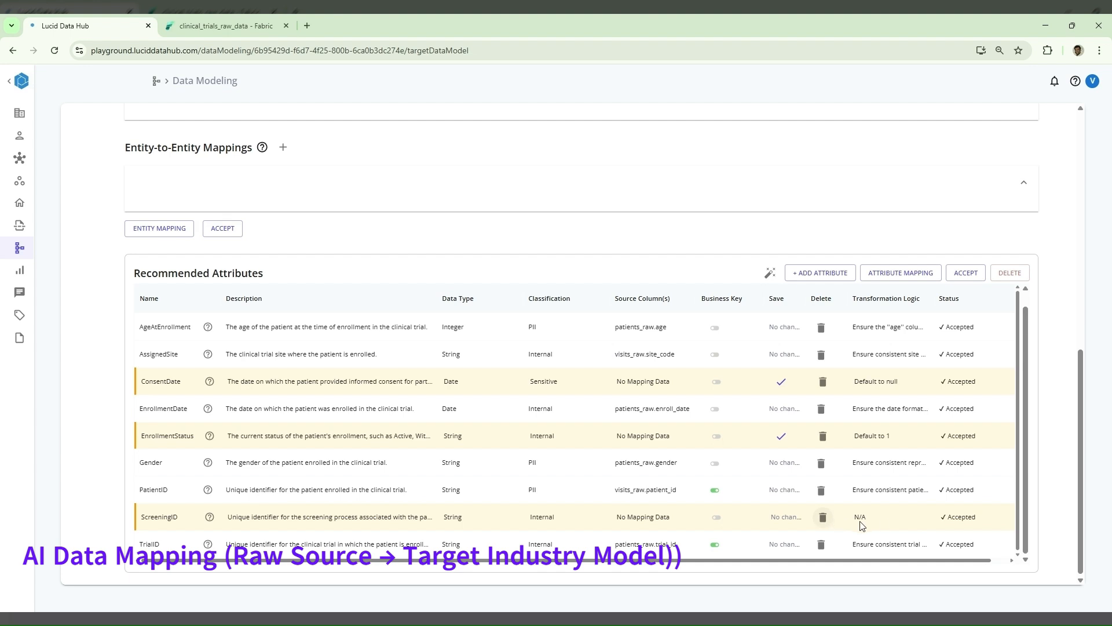
left_click(824, 517)
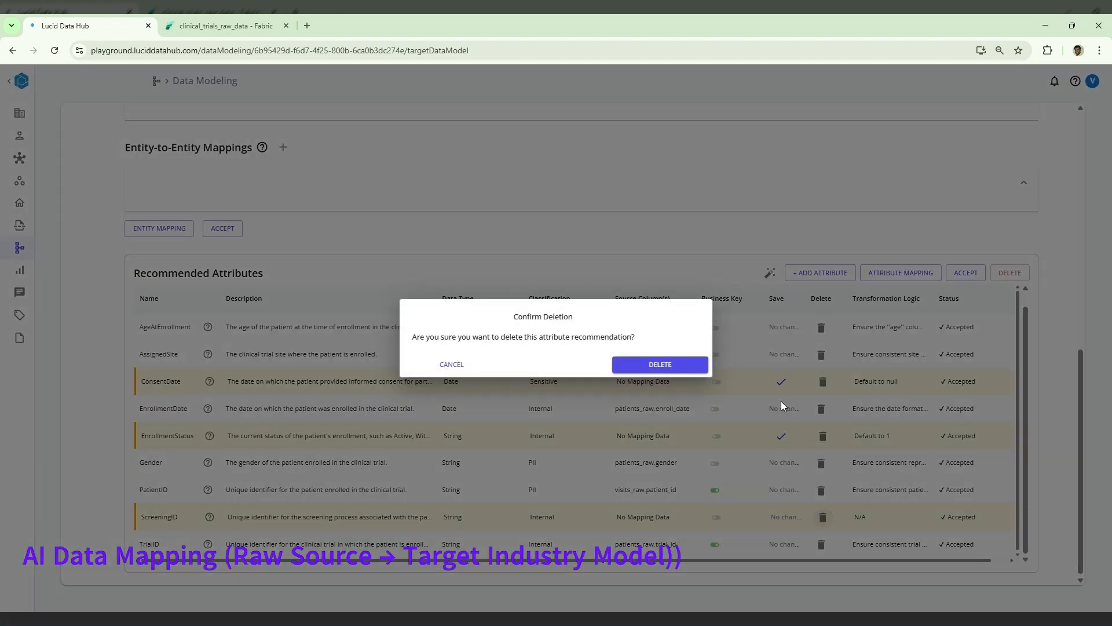
left_click(684, 364)
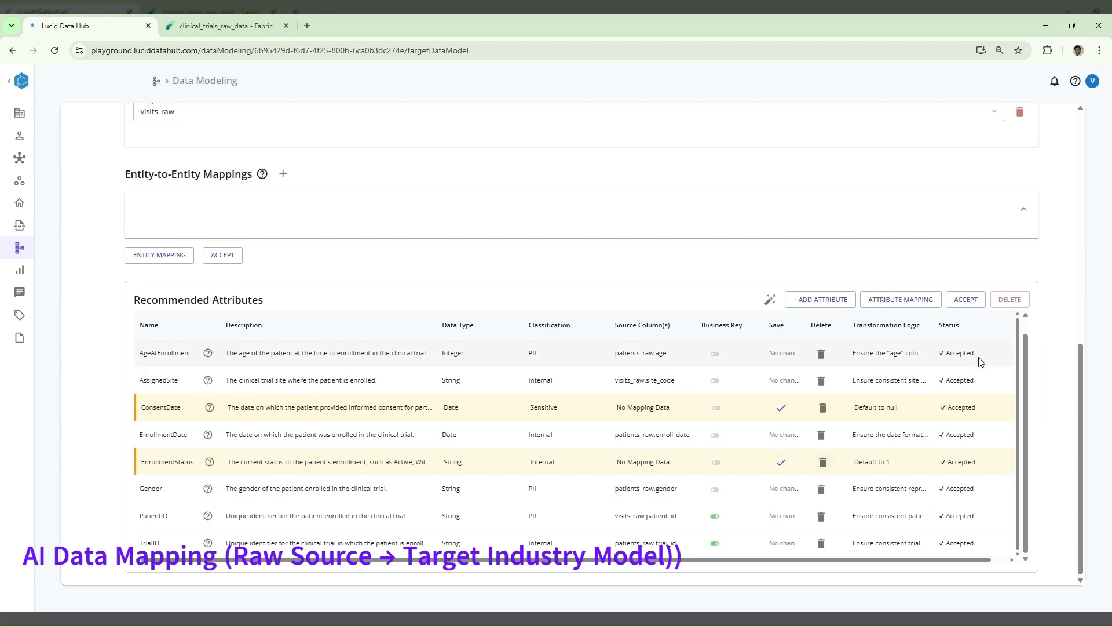
- Accept the attributes and mappings of Patient_Enrollment and check the attribute sync logs
left_click(966, 299)
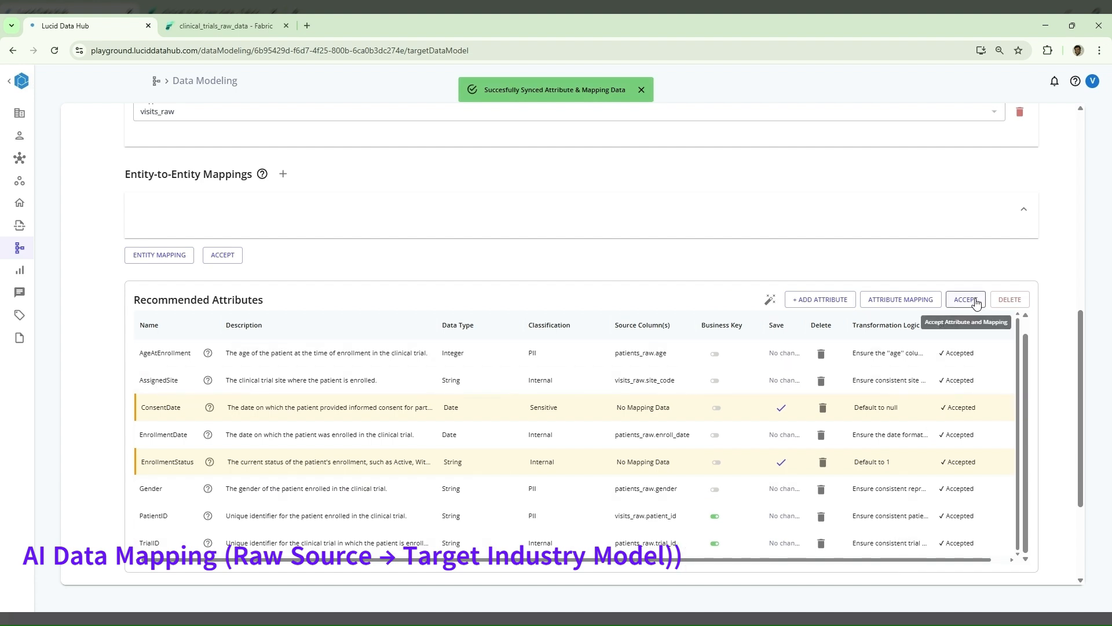
scroll(1023, 464, "down", 3)
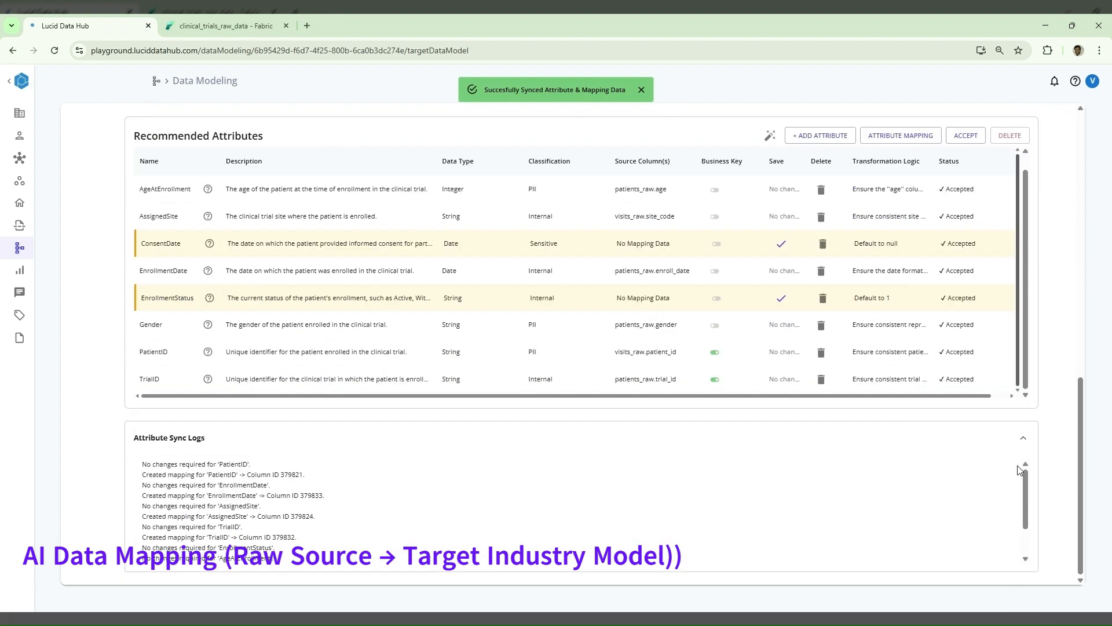
scroll(1020, 471, "up", 5)
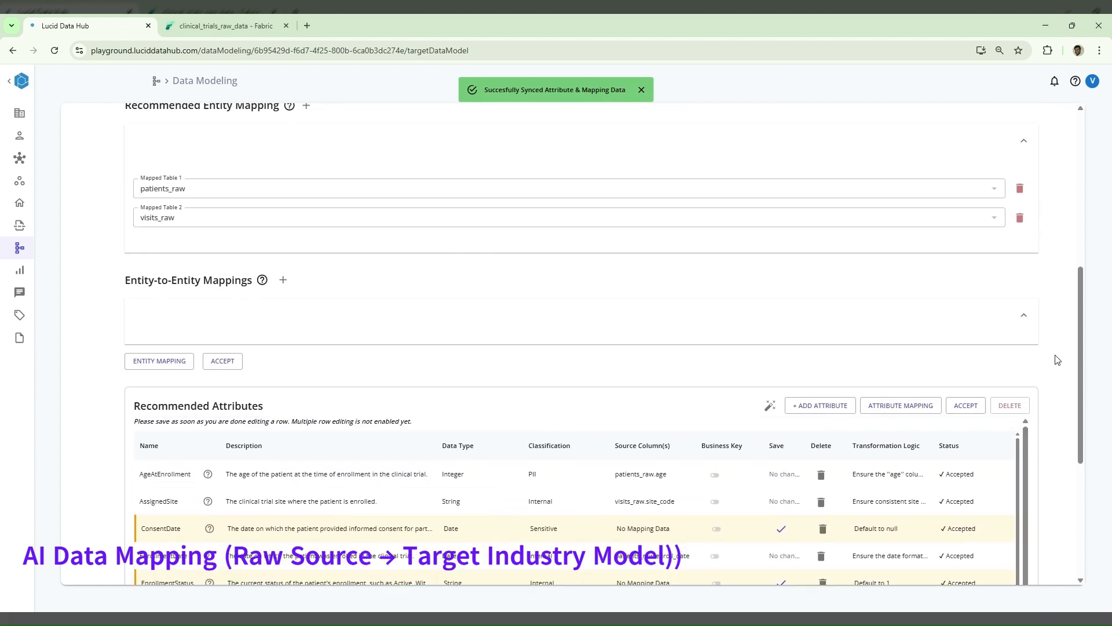
scroll(1058, 360, "up", 7)
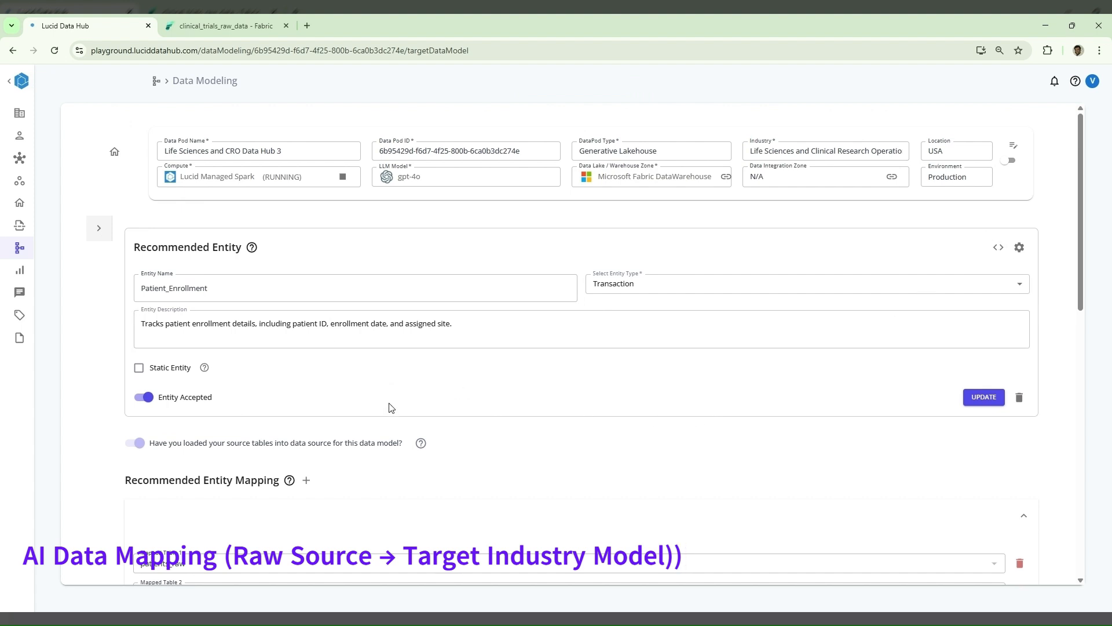
- Regenerate the domain-specific relationships of Clinical Trials Management with the default prompt and dismiss the notifications
left_click(99, 229)
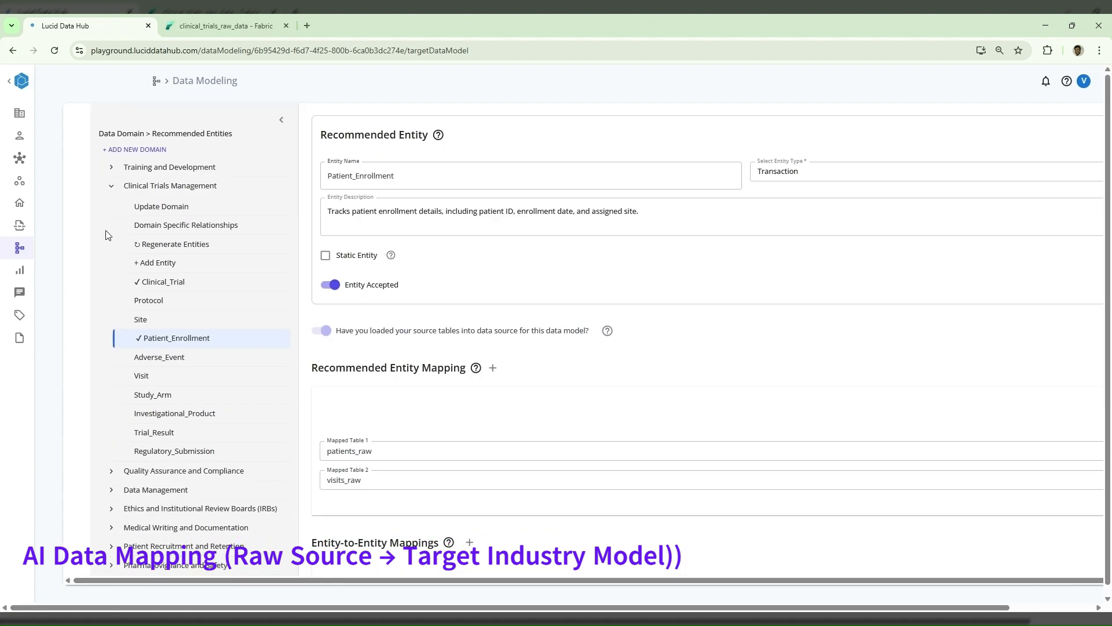
left_click(191, 230)
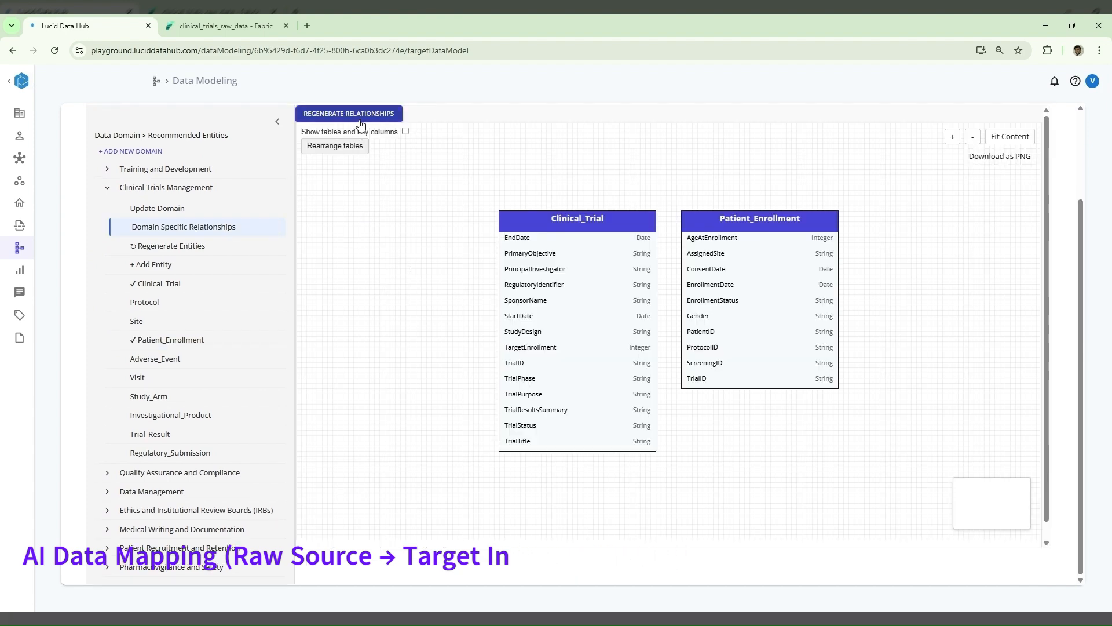
left_click(359, 116)
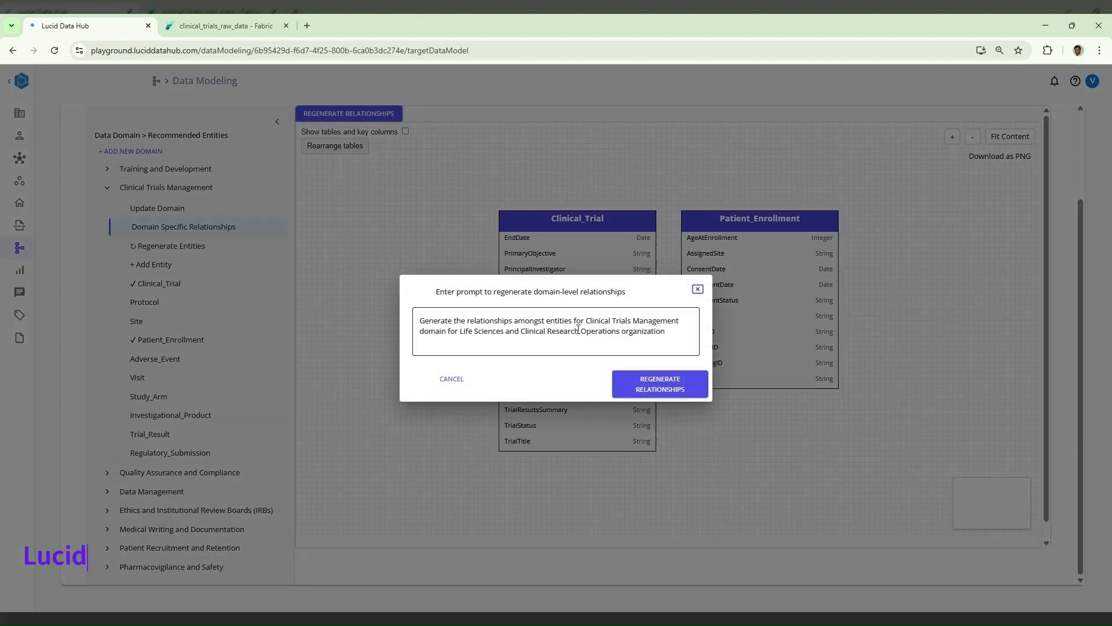
left_click(666, 394)
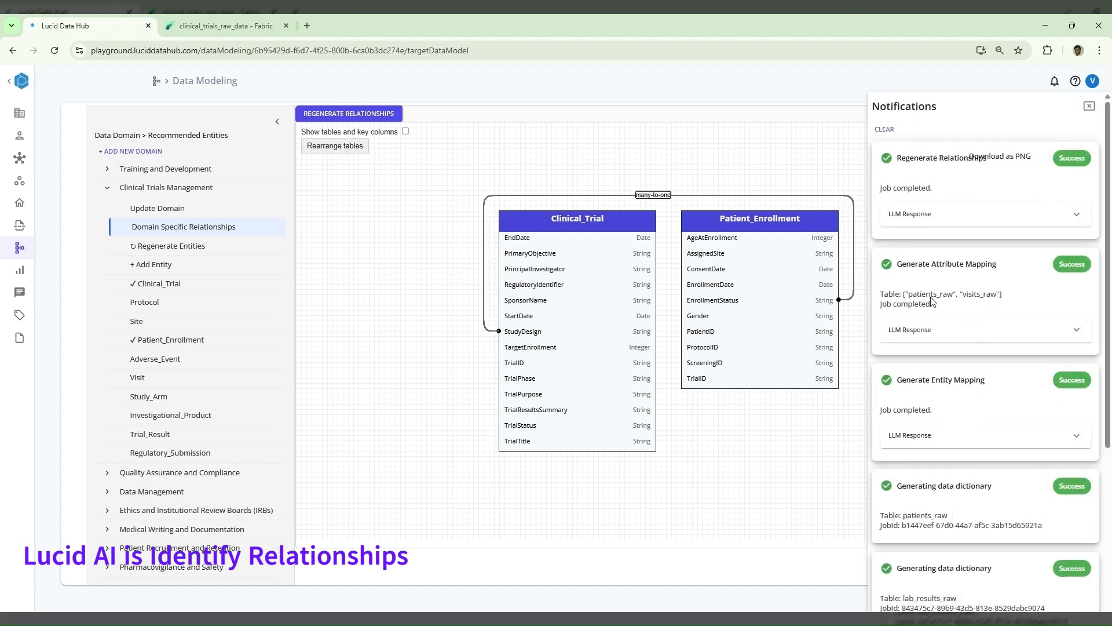
left_click(1090, 106)
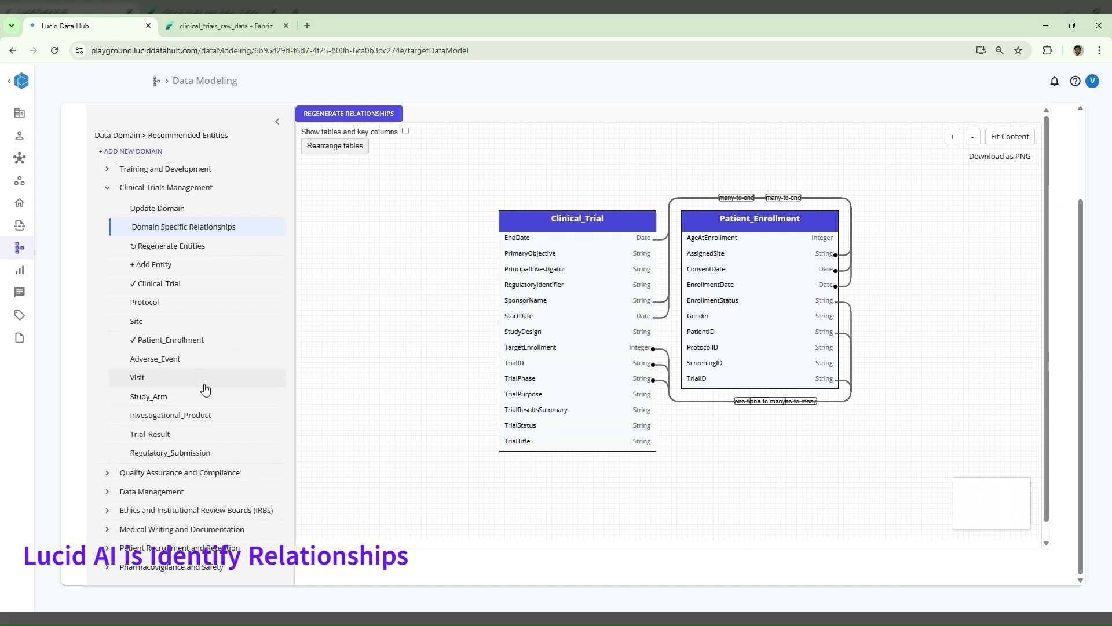
- View the Visit entity and return to the relationship diagram of Clinical Trials Management
left_click(176, 375)
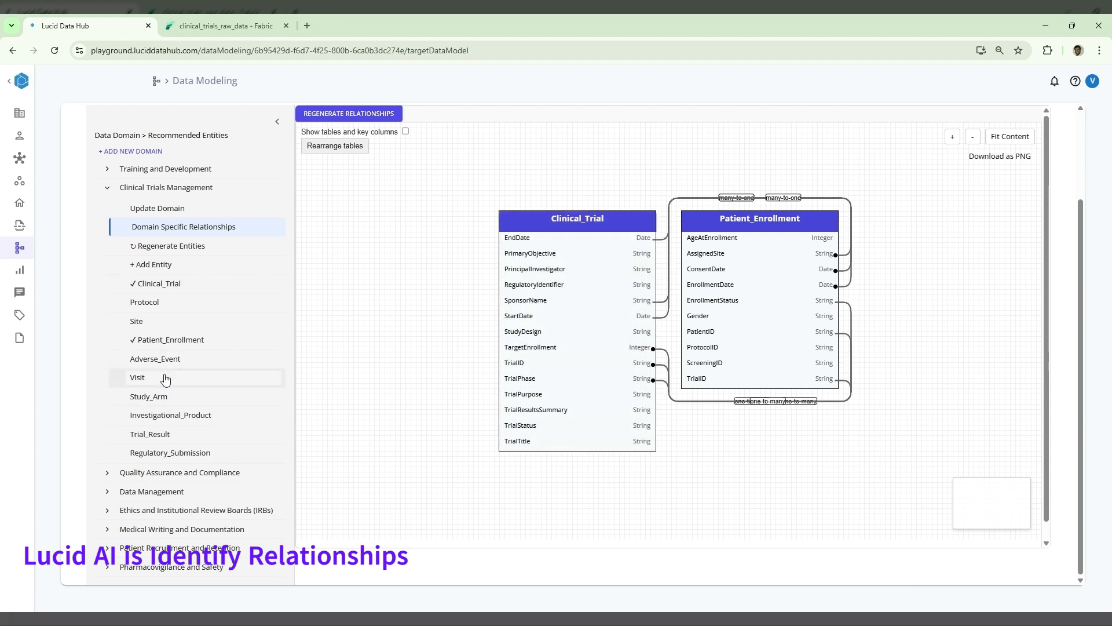
left_click(995, 287)
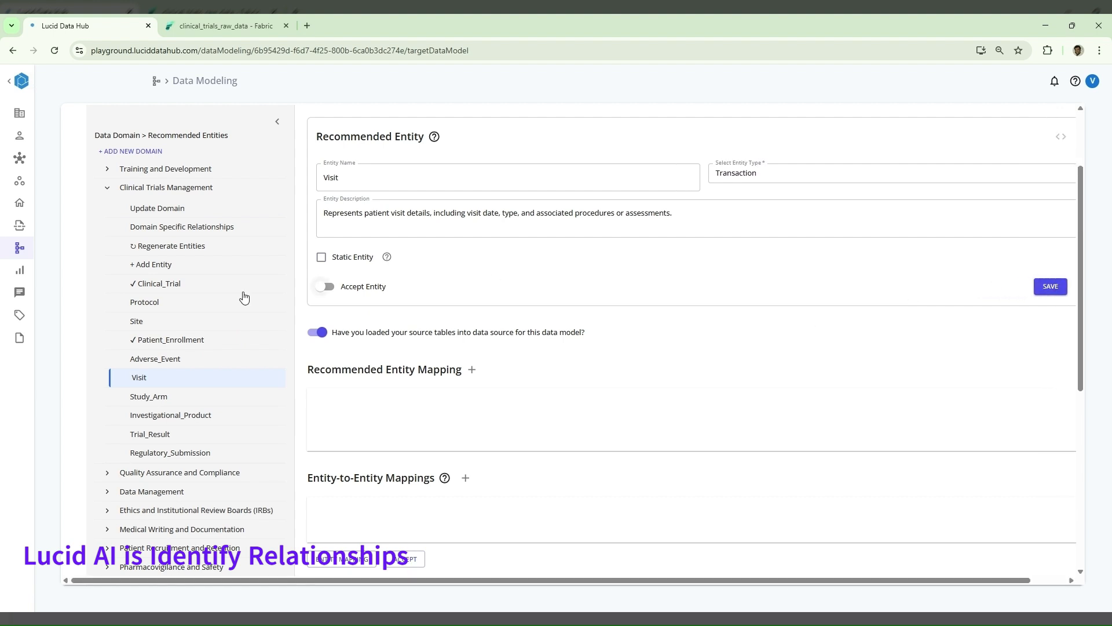
left_click(166, 231)
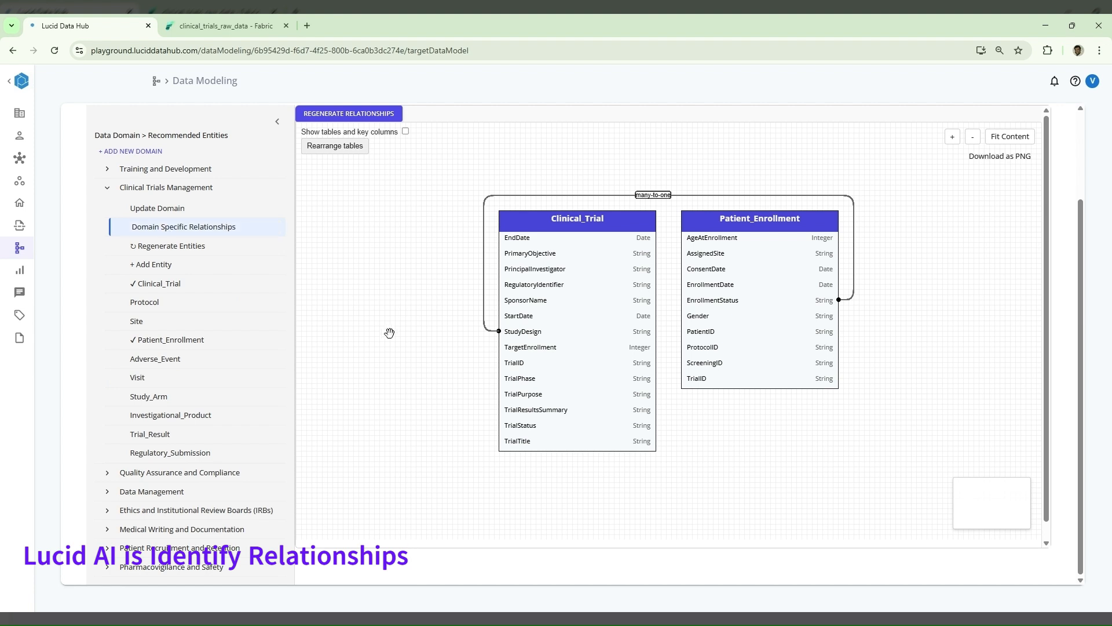
left_click(199, 385)
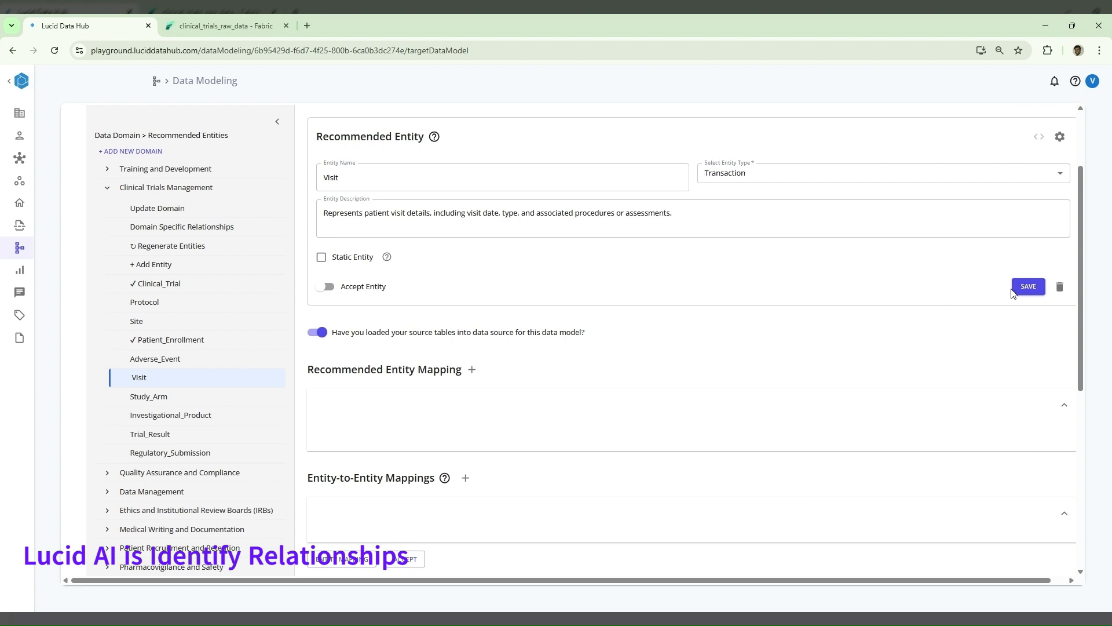
left_click(1067, 287)
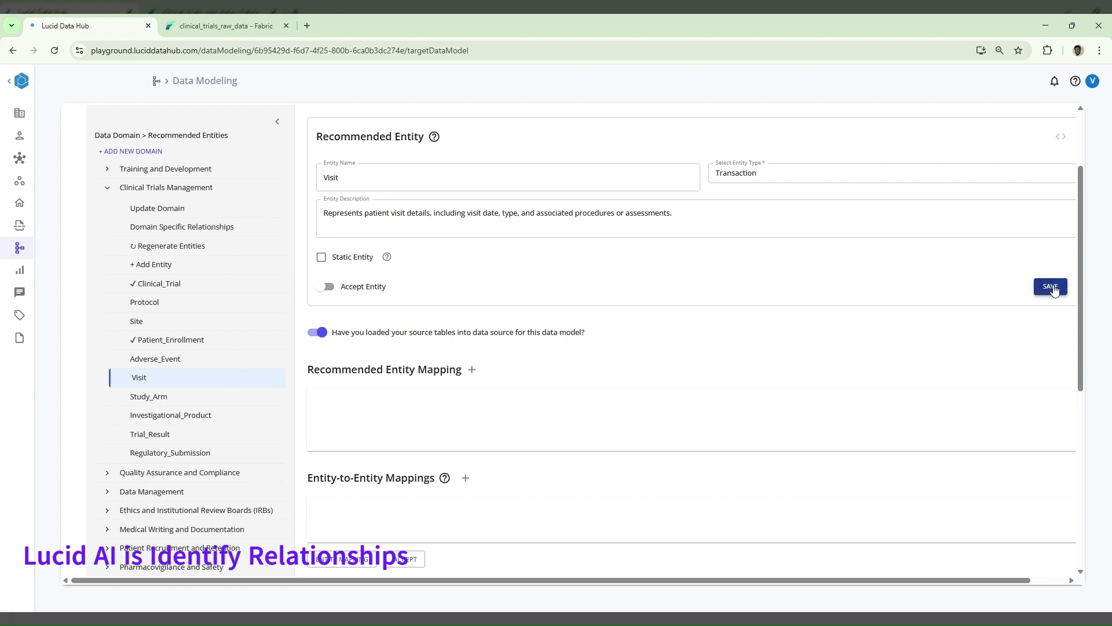
left_click(329, 287)
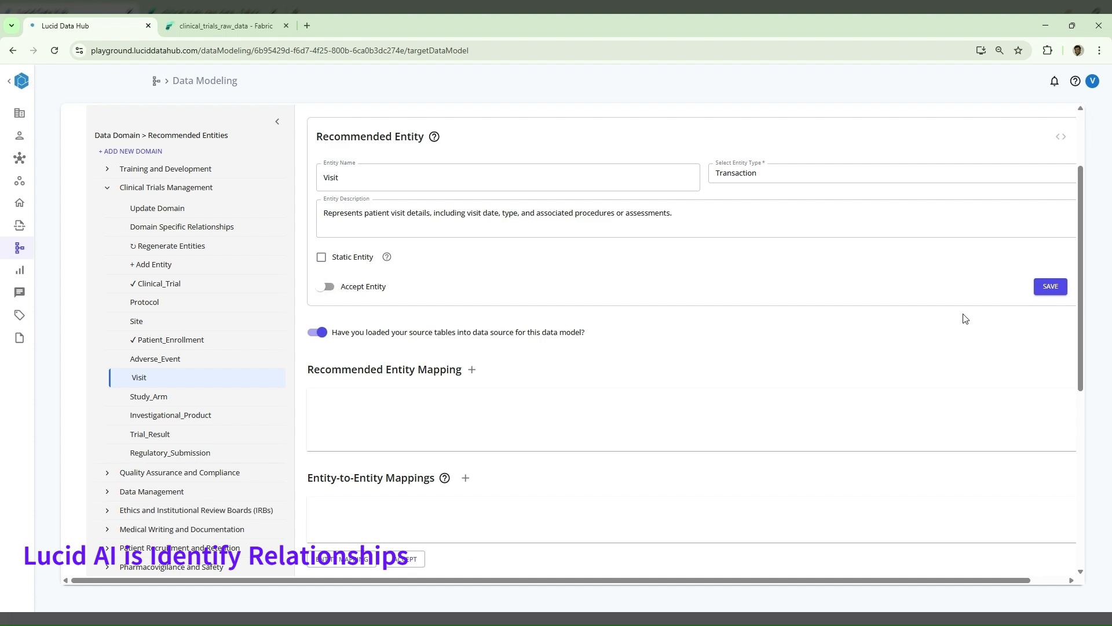
scroll(859, 429, "down", 2)
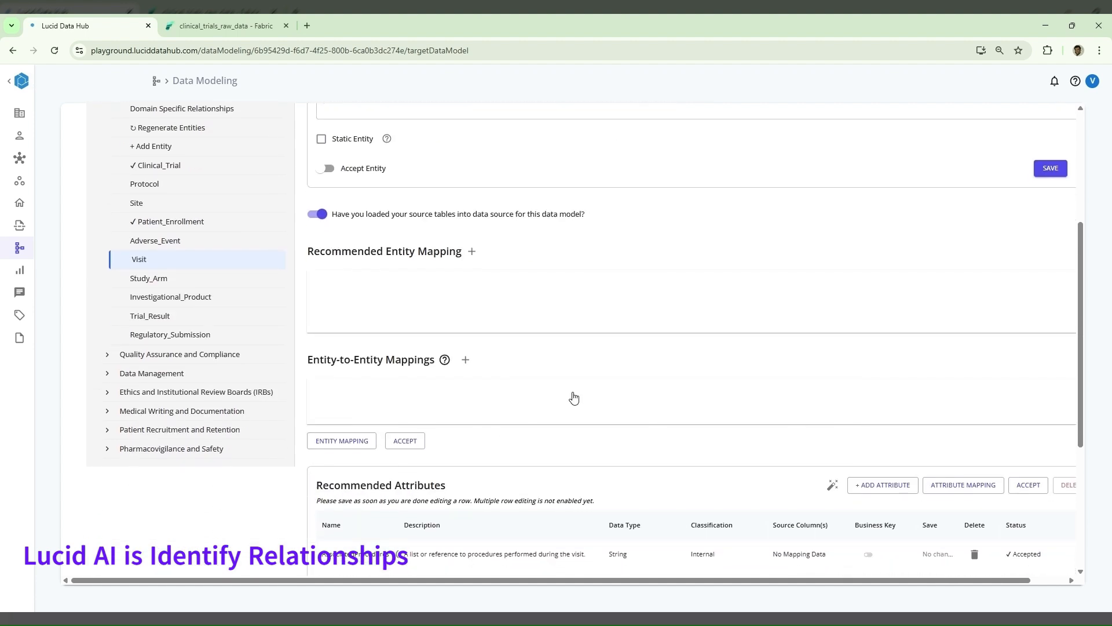
scroll(574, 397, "down", 4)
scroll(574, 397, "up", 6)
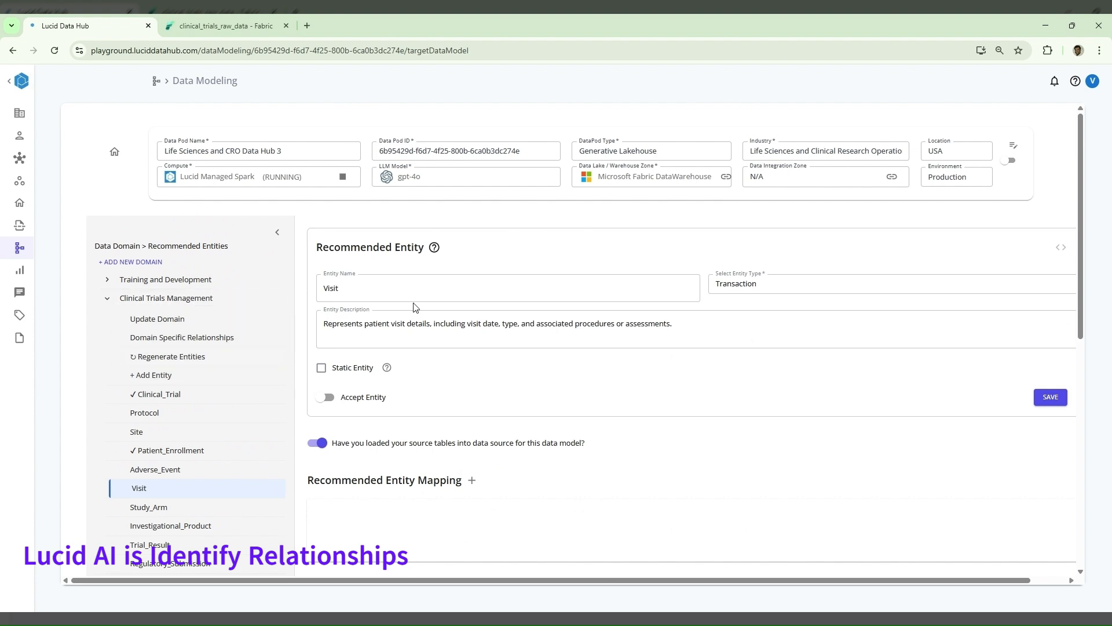
left_click(715, 330)
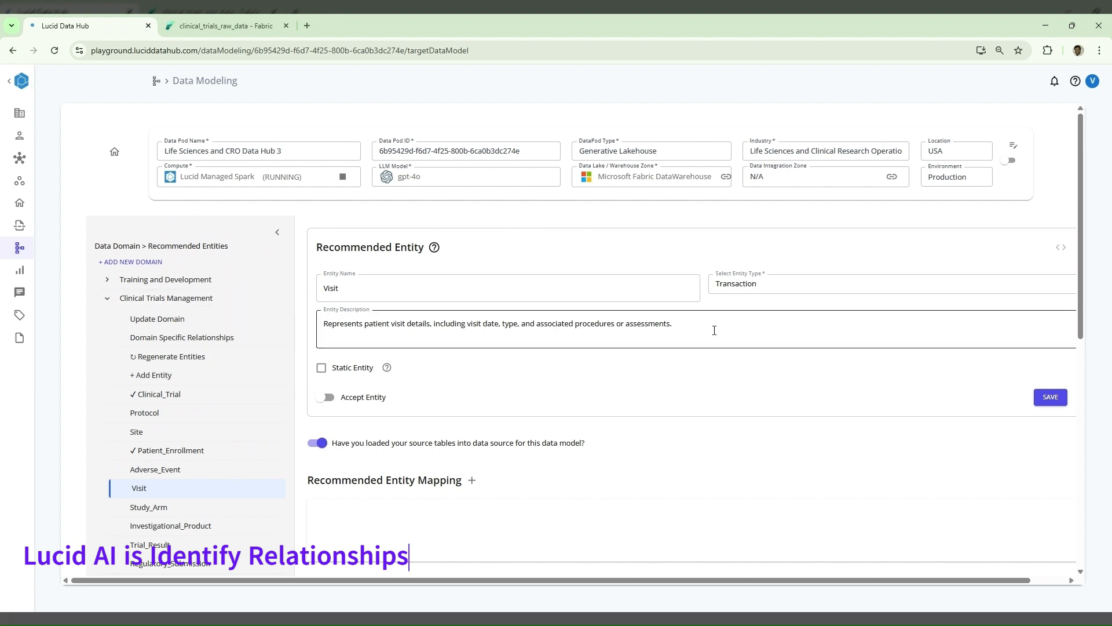
- Select the Patient_Enrollment entity and open its ETL code page
left_click(230, 395)
left_click(223, 341)
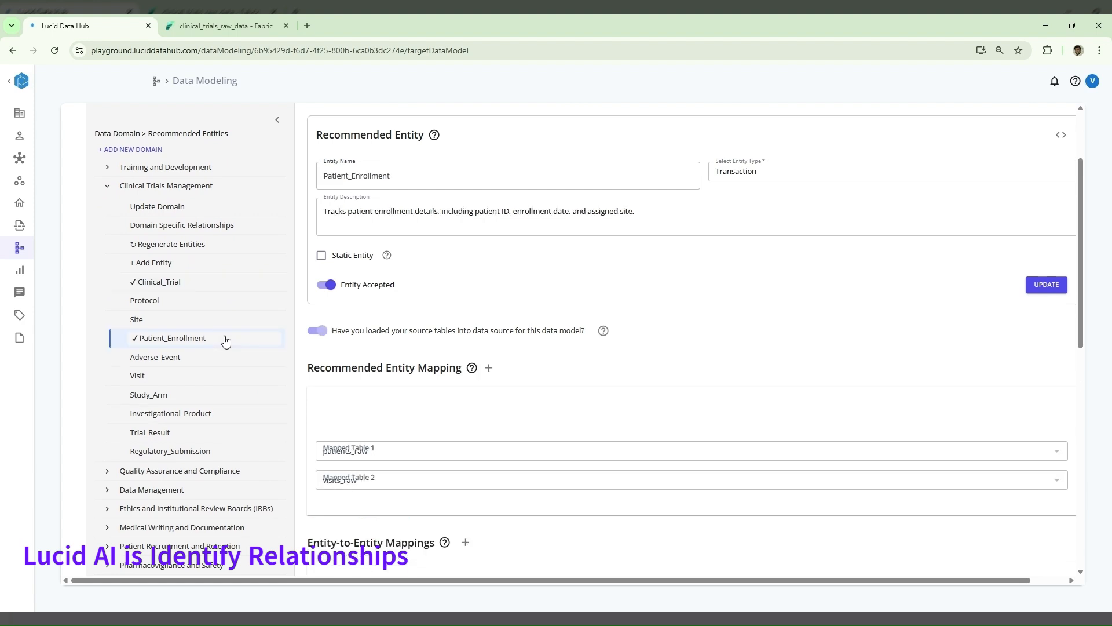
scroll(778, 356, "right", 1)
scroll(778, 356, "up", 2)
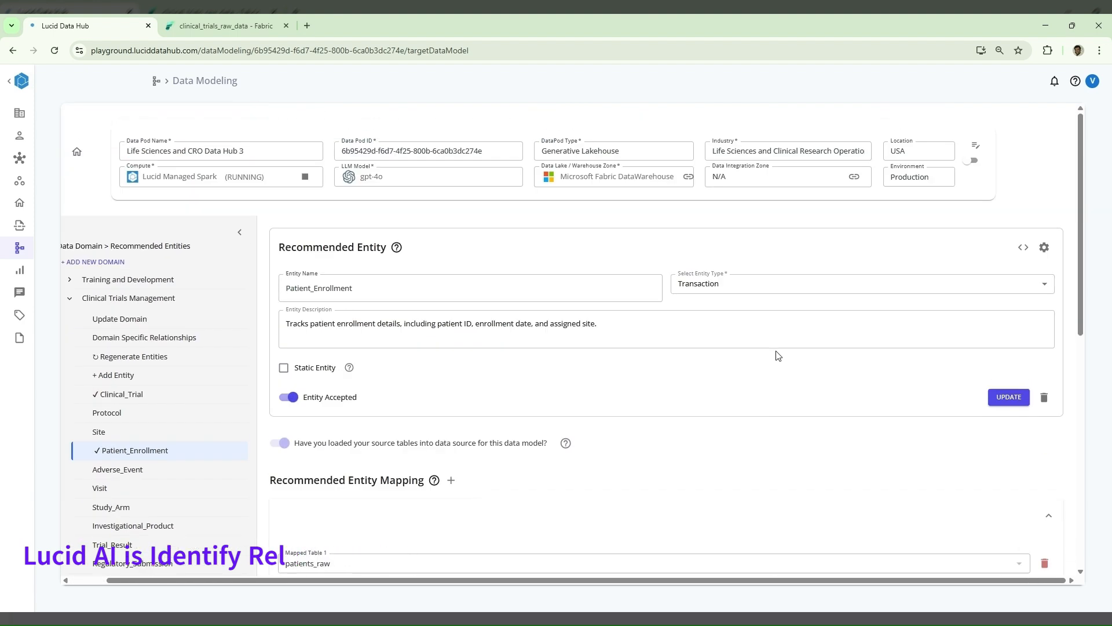
left_click(1024, 249)
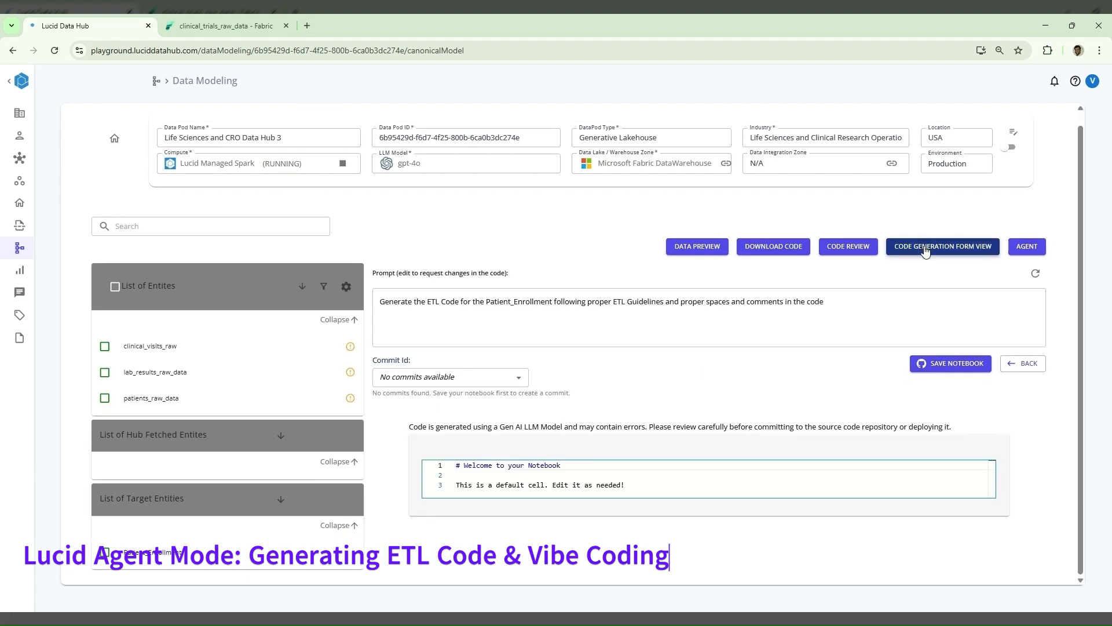
- Review the Patient_Enrollment entity-level JSON in the code generation form view and generate the ETL notebook from it
left_click(925, 249)
scroll(831, 440, "down", 10)
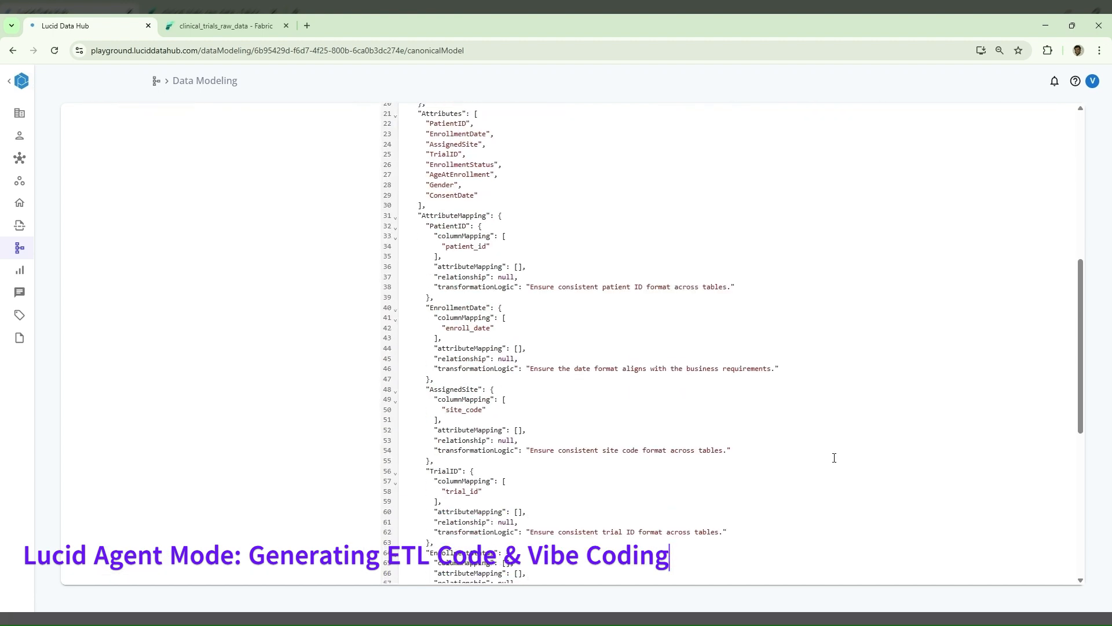
scroll(828, 417, "down", 5)
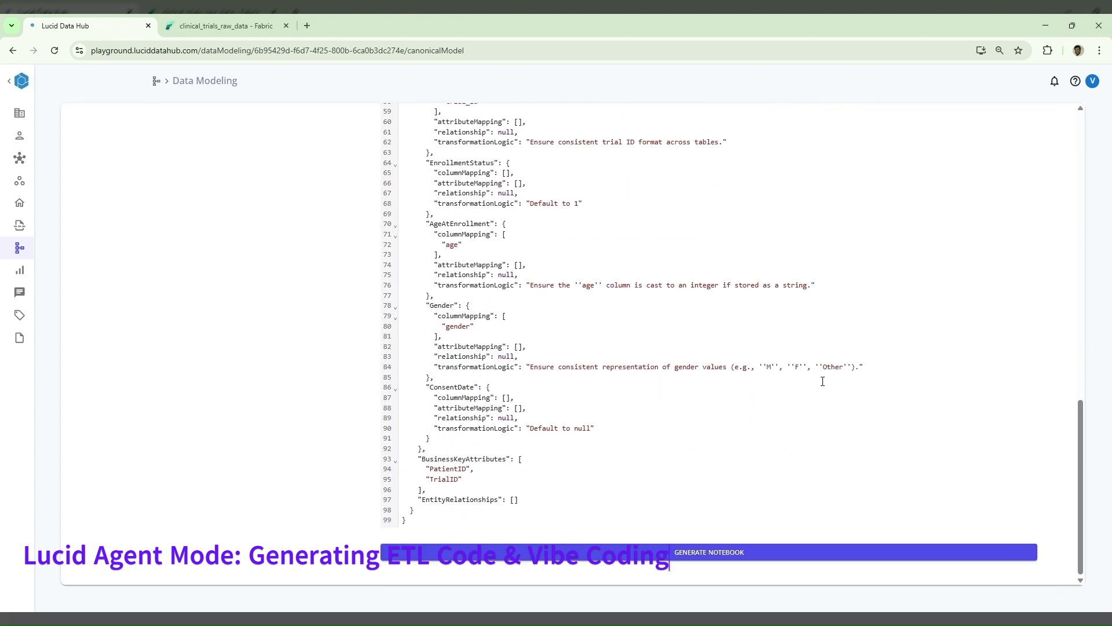
left_click(809, 555)
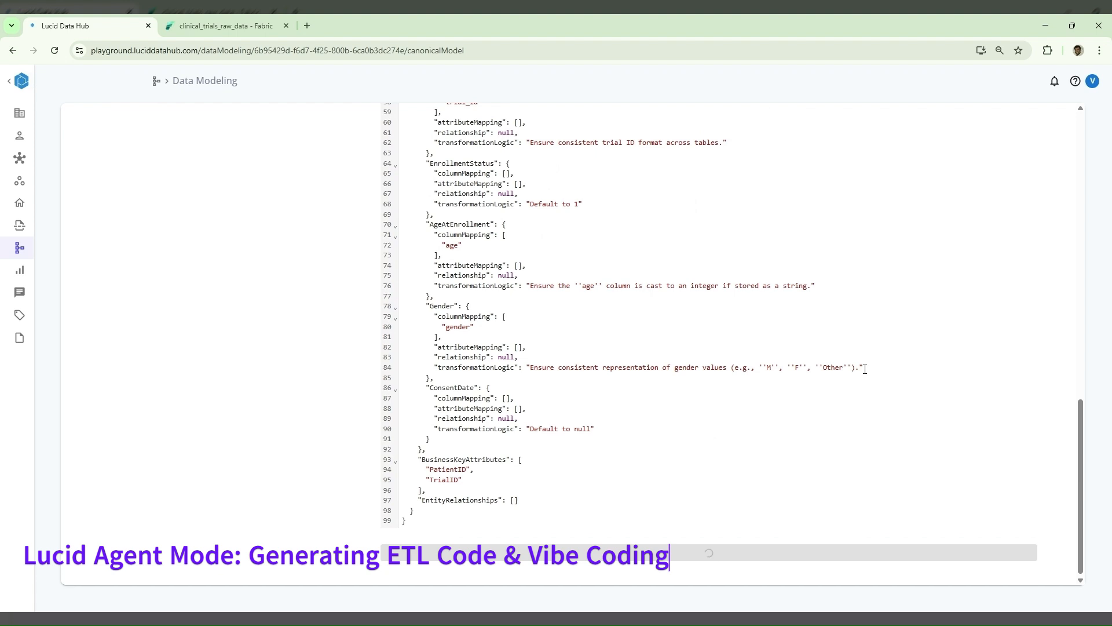
scroll(865, 369, "up", 3)
scroll(865, 369, "down", 3)
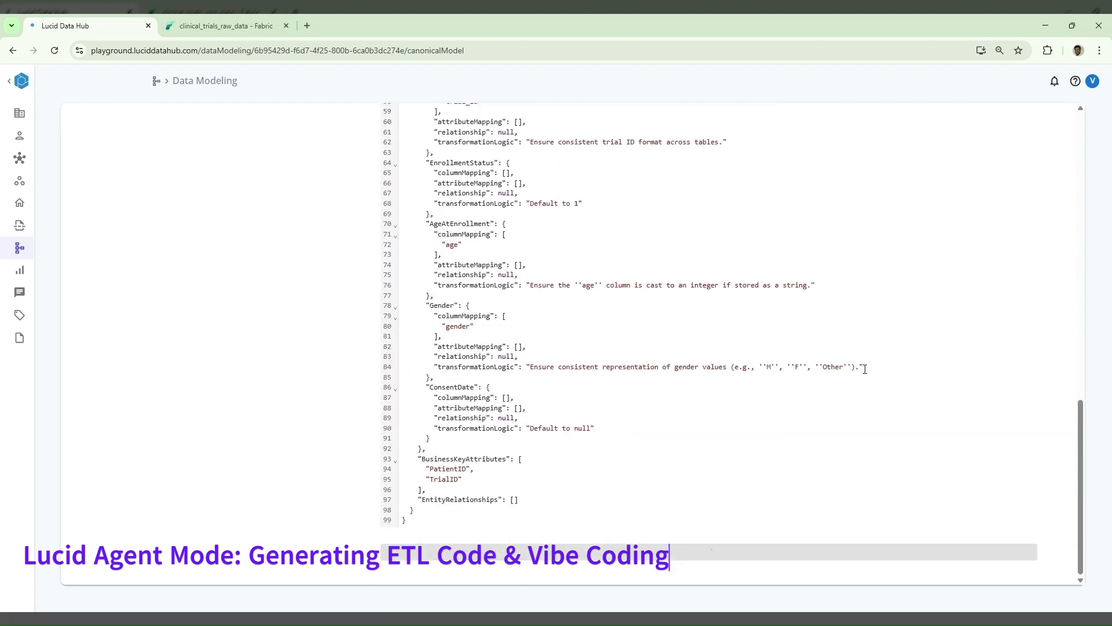
scroll(865, 369, "up", 11)
scroll(865, 369, "up", 5)
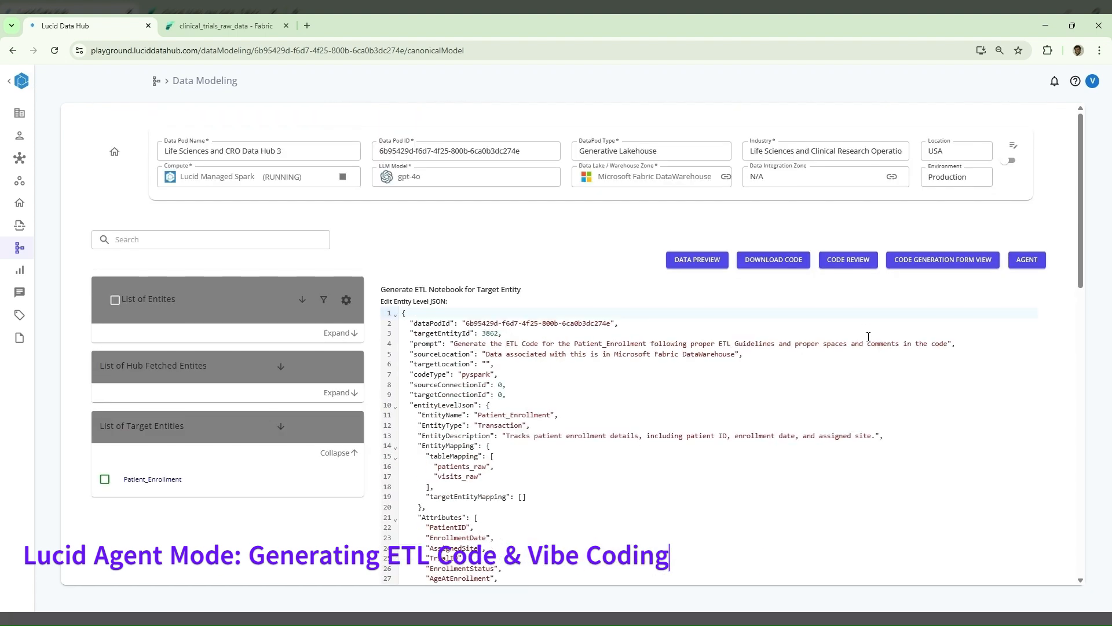
scroll(868, 337, "down", 15)
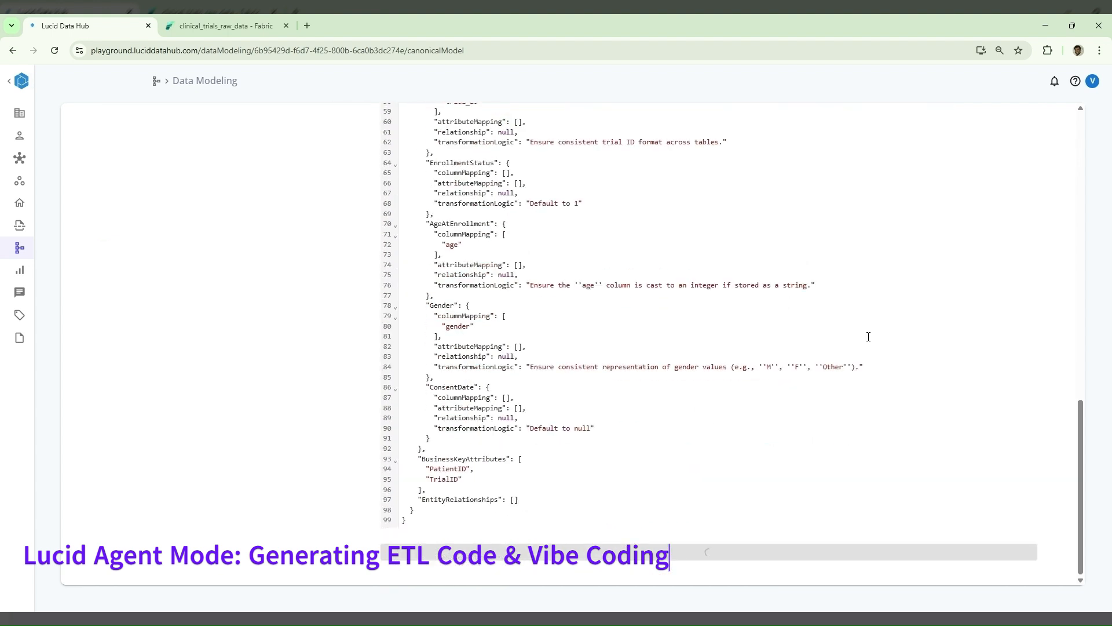
scroll(868, 336, "up", 15)
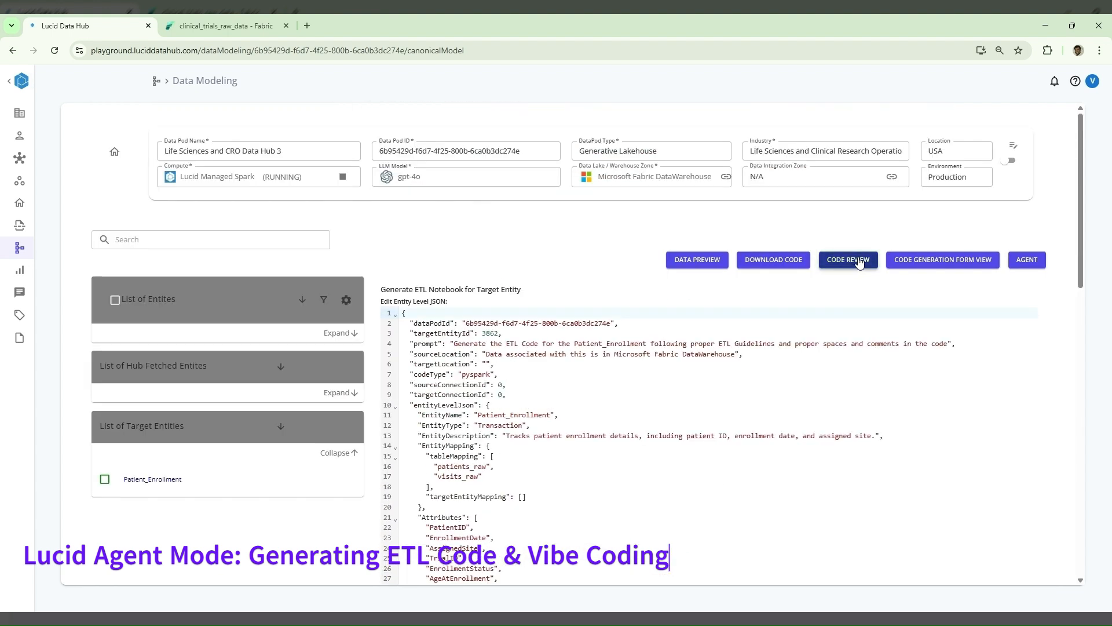
- Review the remaining attribute mappings in the Patient_Enrollment entity-level JSON and dismiss the notifications
scroll(925, 439, "down", 2)
scroll(925, 439, "down", 10)
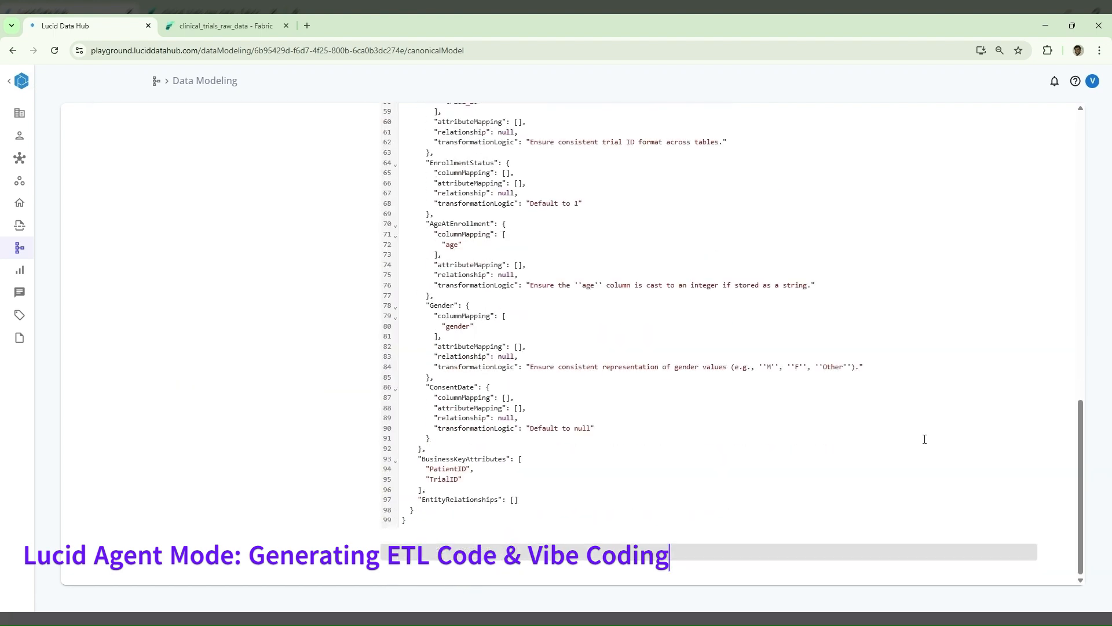
scroll(925, 439, "up", 12)
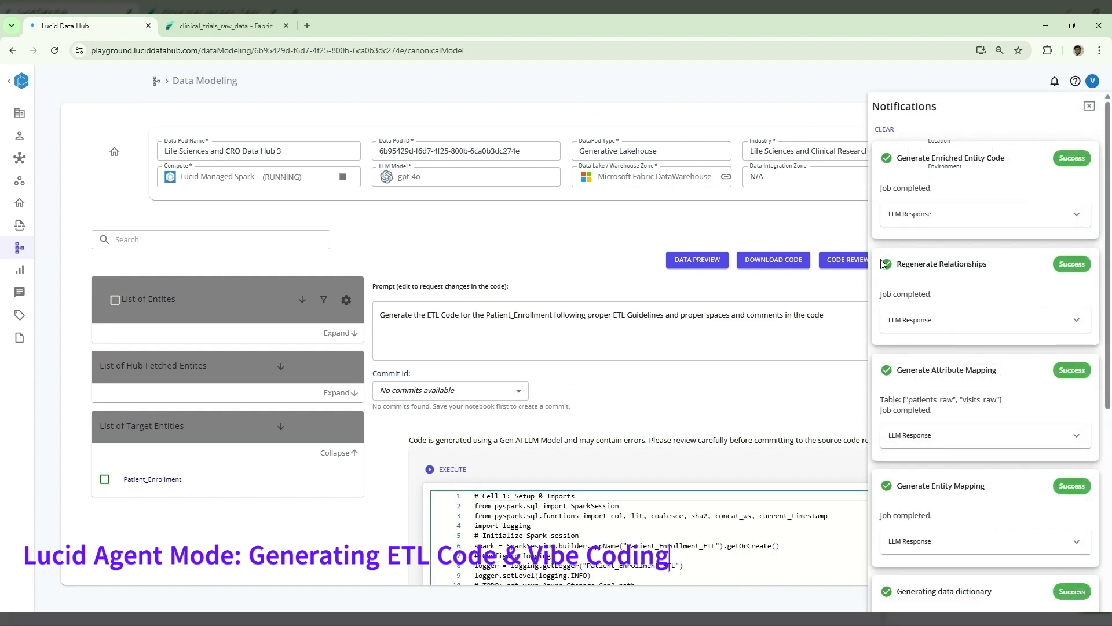
left_click(1089, 106)
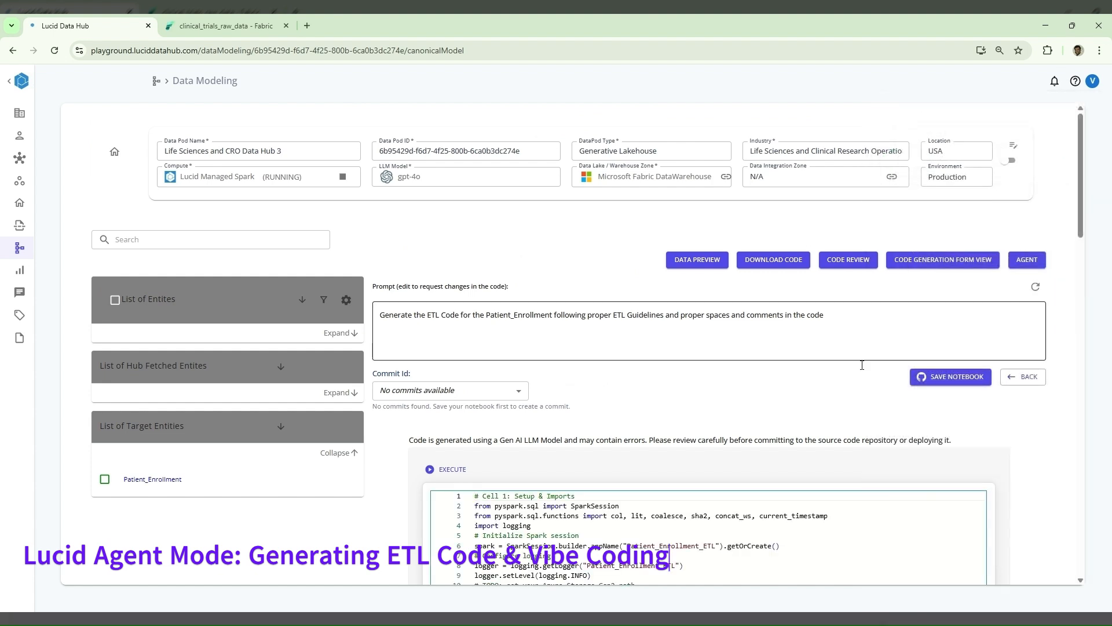
- Examine the generated Patient_Enrollment notebook cells, especially the EnrollmentStatus and ConsentDate defaults in the Transform Phase cell
scroll(809, 482, "down", 5)
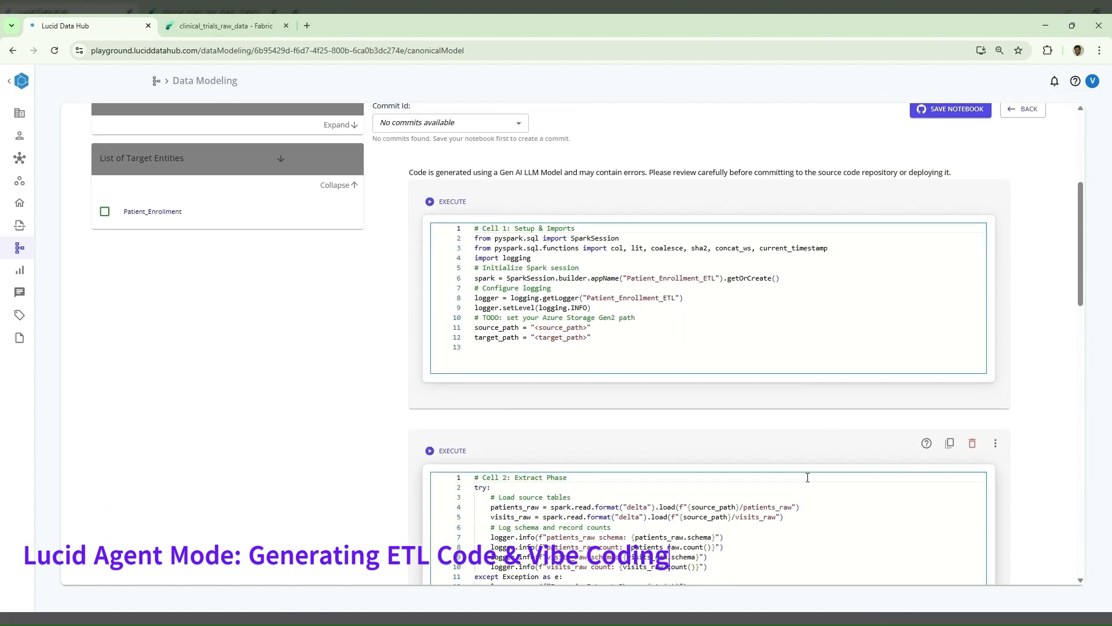
scroll(1041, 452, "down", 4)
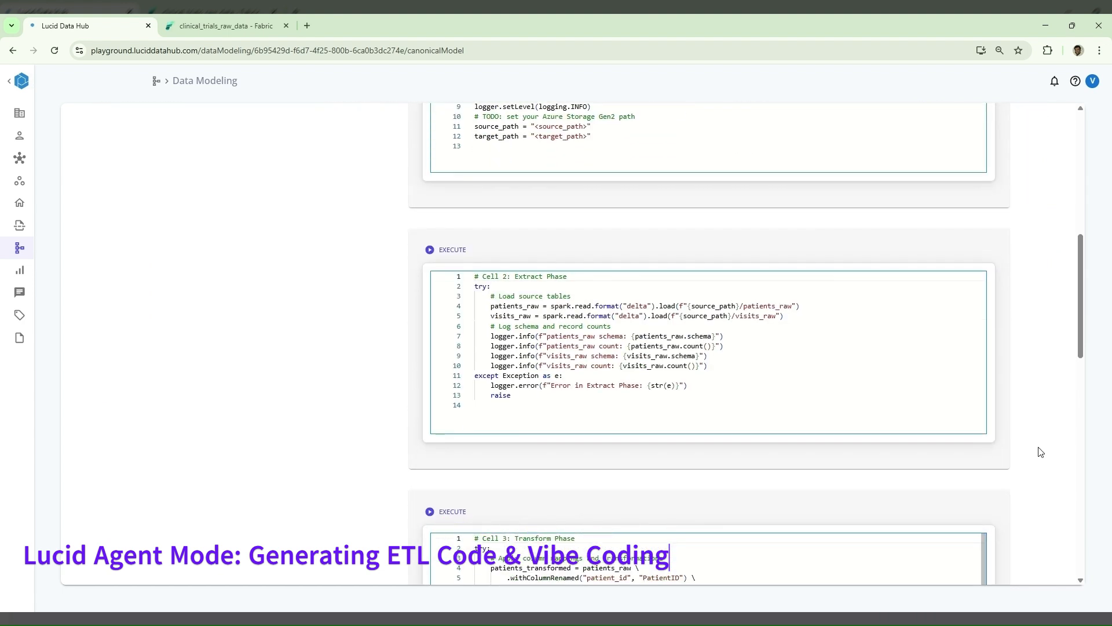
scroll(1041, 452, "down", 4)
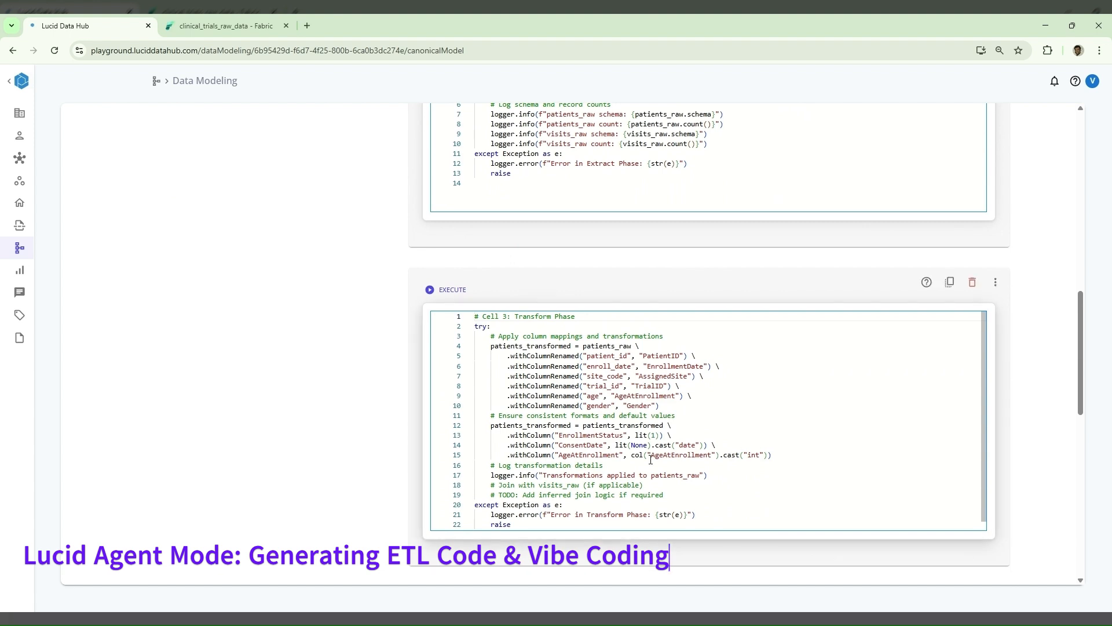
left_click_drag(602, 436, 733, 437)
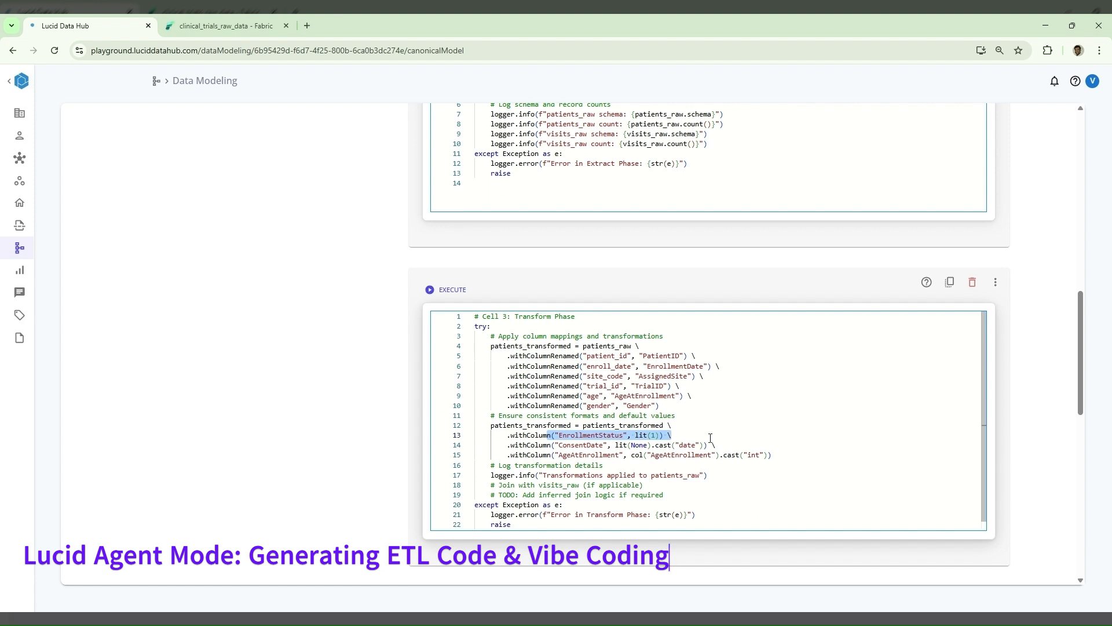
left_click(833, 448)
scroll(833, 447, "down", 1)
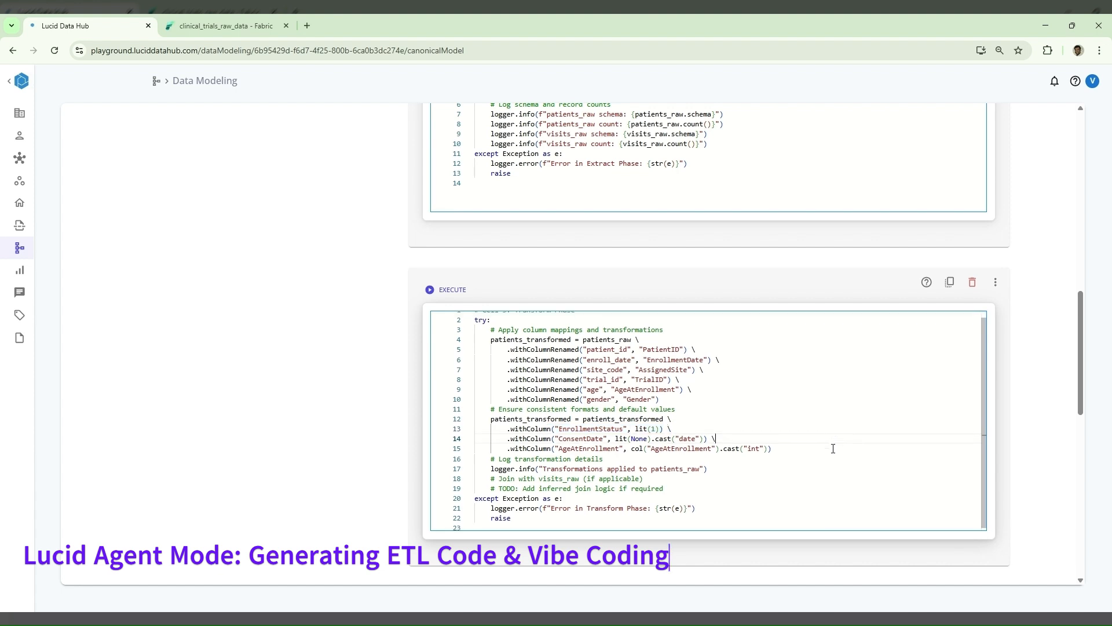
left_click(607, 437)
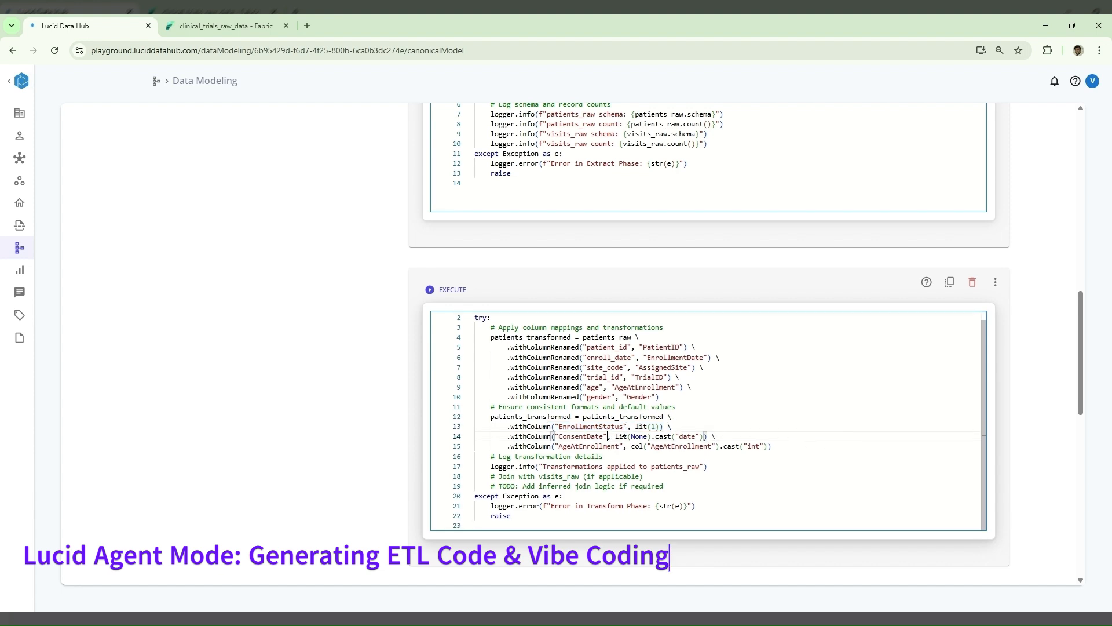
left_click_drag(607, 437, 695, 436)
left_click(753, 434)
scroll(754, 434, "up", 1)
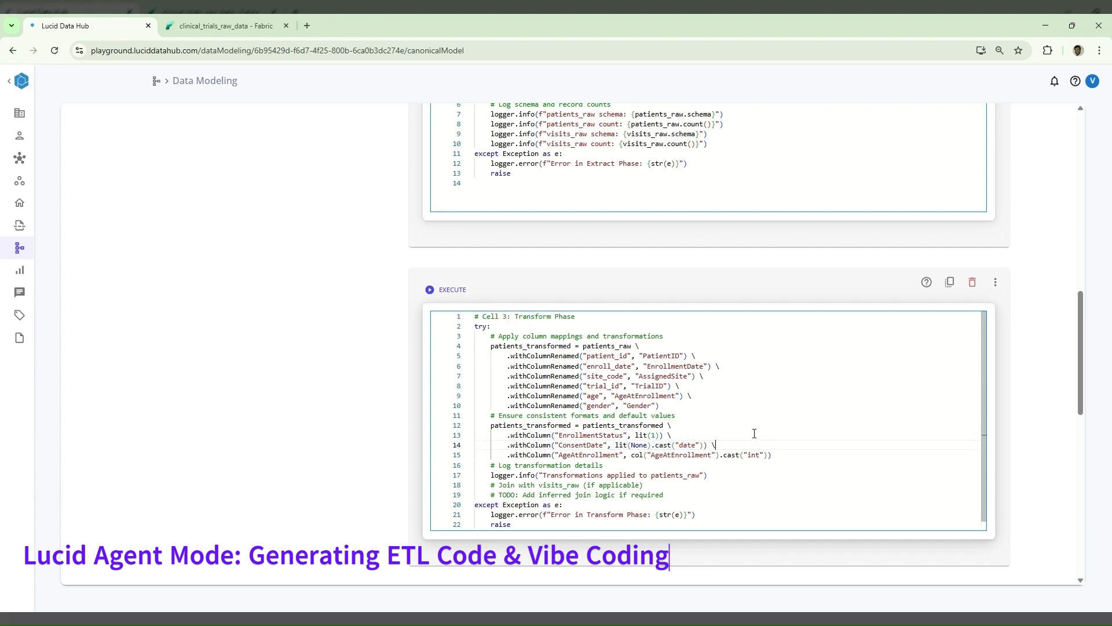
scroll(1042, 370, "up", 10)
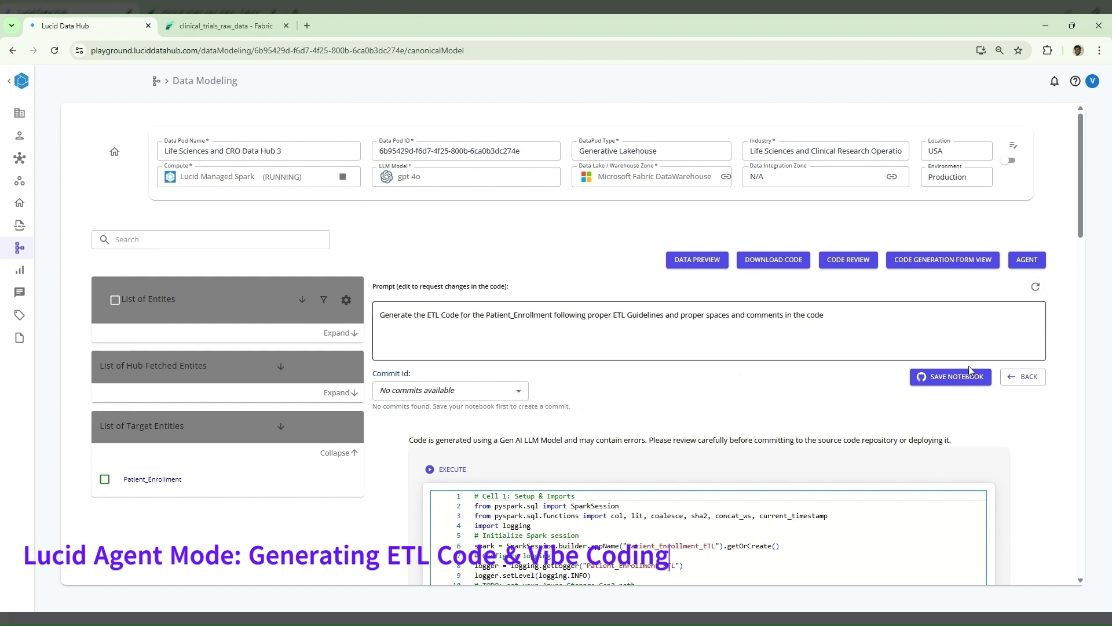
- Save the Patient_Enrollment notebook to the GitHub repository with the commit message "Initial Commit" and show its commit list
left_click(955, 381)
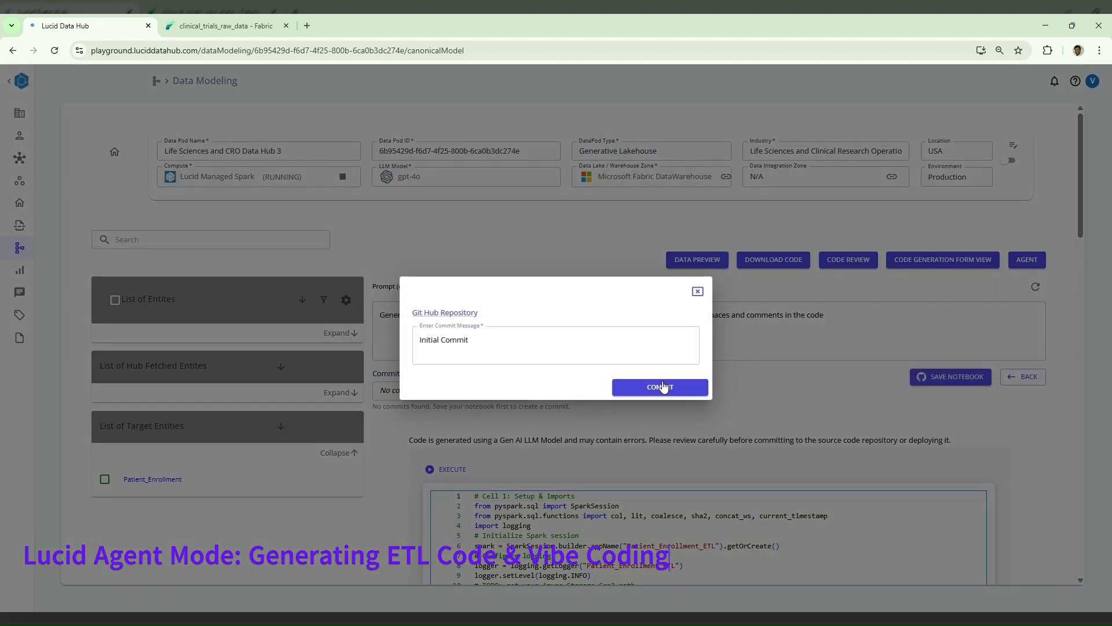
left_click(662, 387)
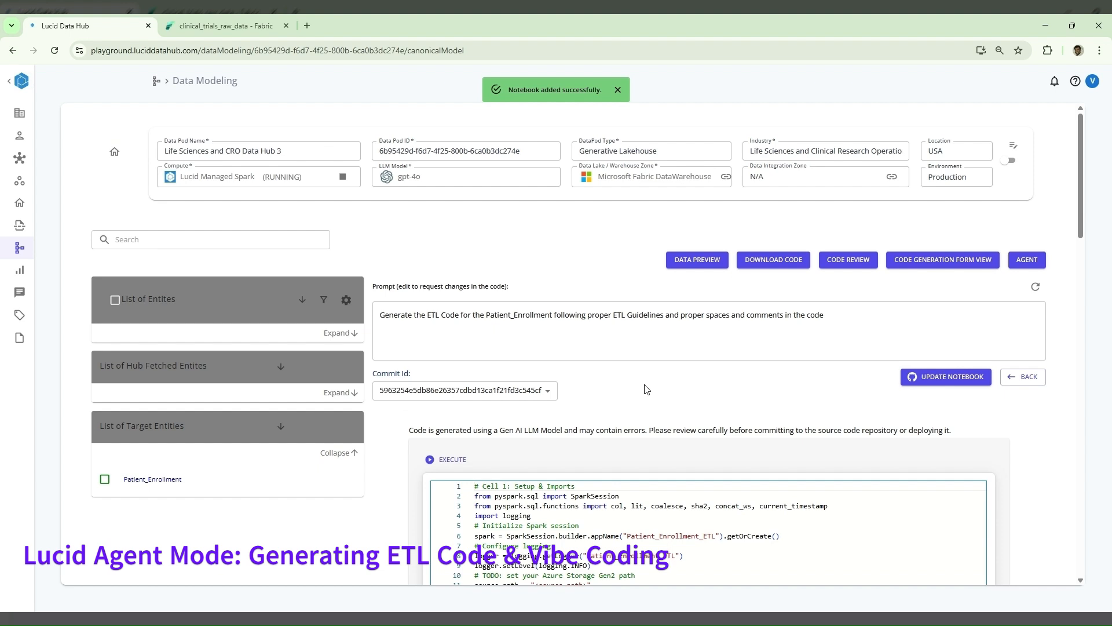
left_click(536, 394)
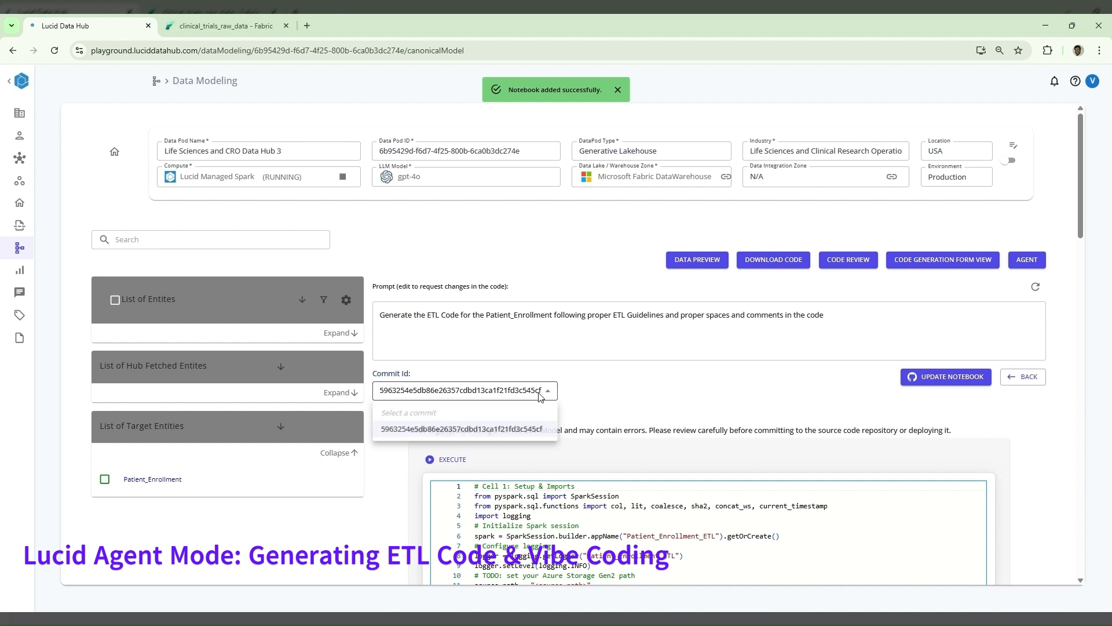
- Open the Patient_Enrollment notebook in agent mode and locate the ConsentDate line in the Transform Phase cell
left_click(1027, 259)
left_click(1028, 260)
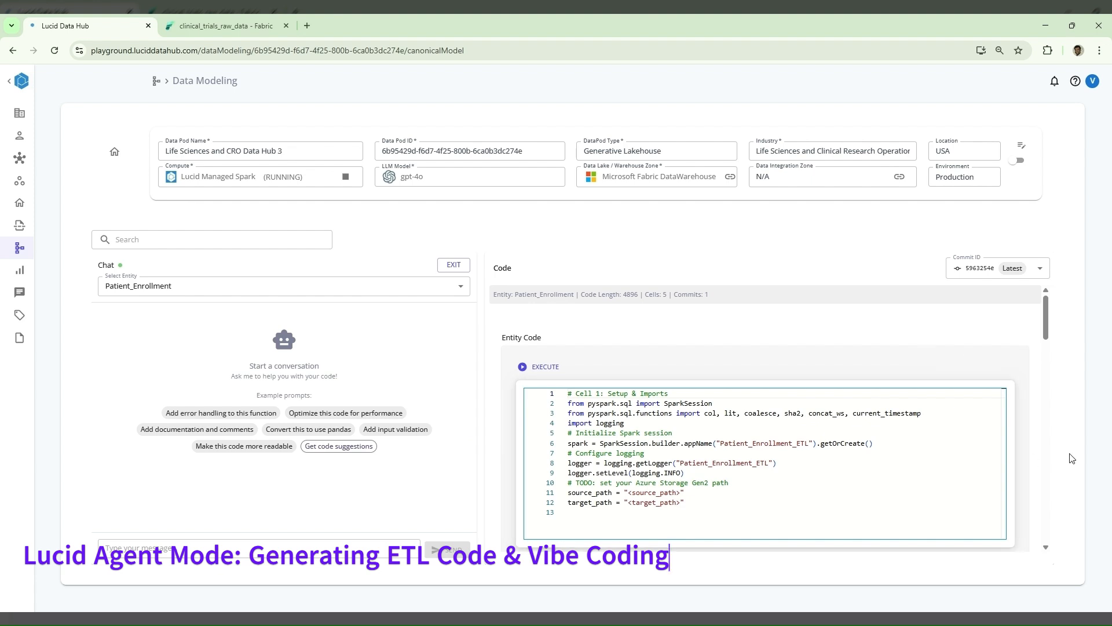
scroll(1046, 459, "down", 5)
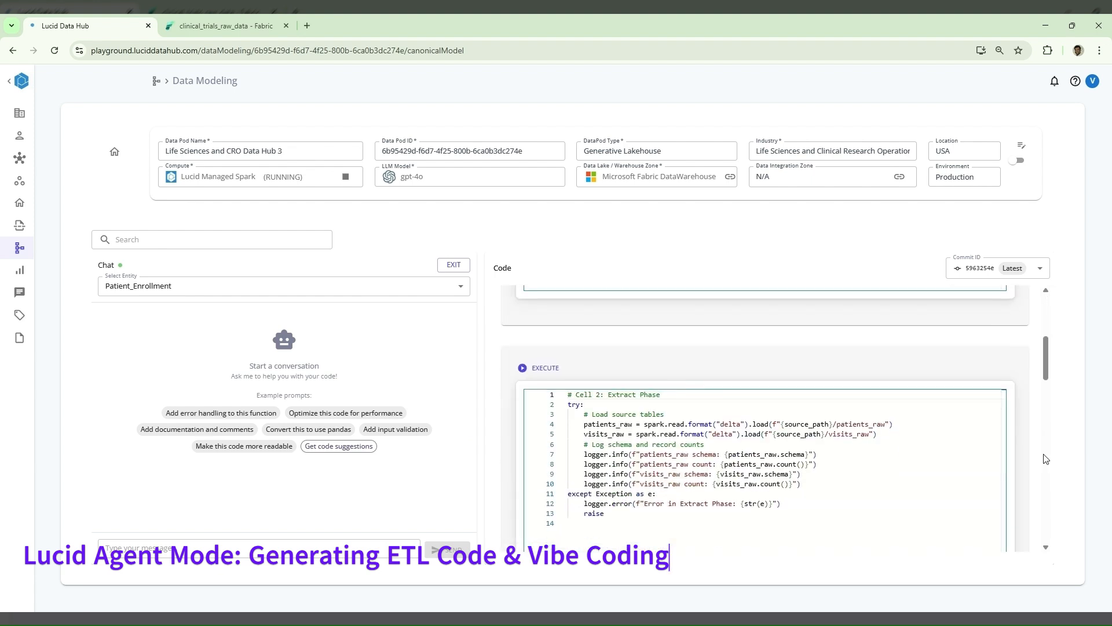
scroll(1045, 459, "down", 5)
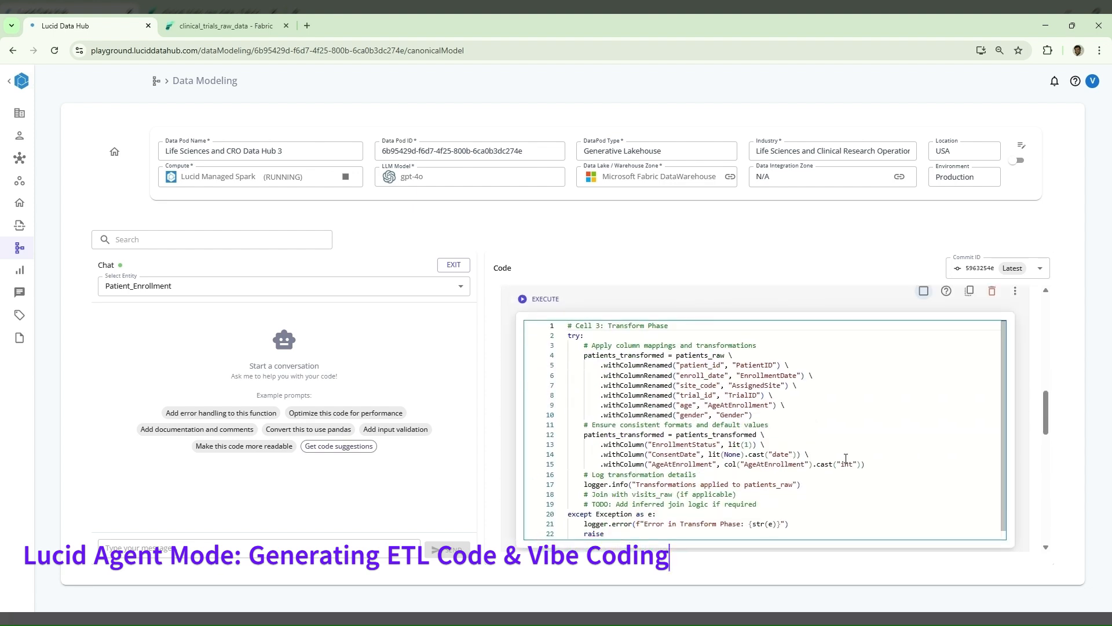
triple_click(698, 456)
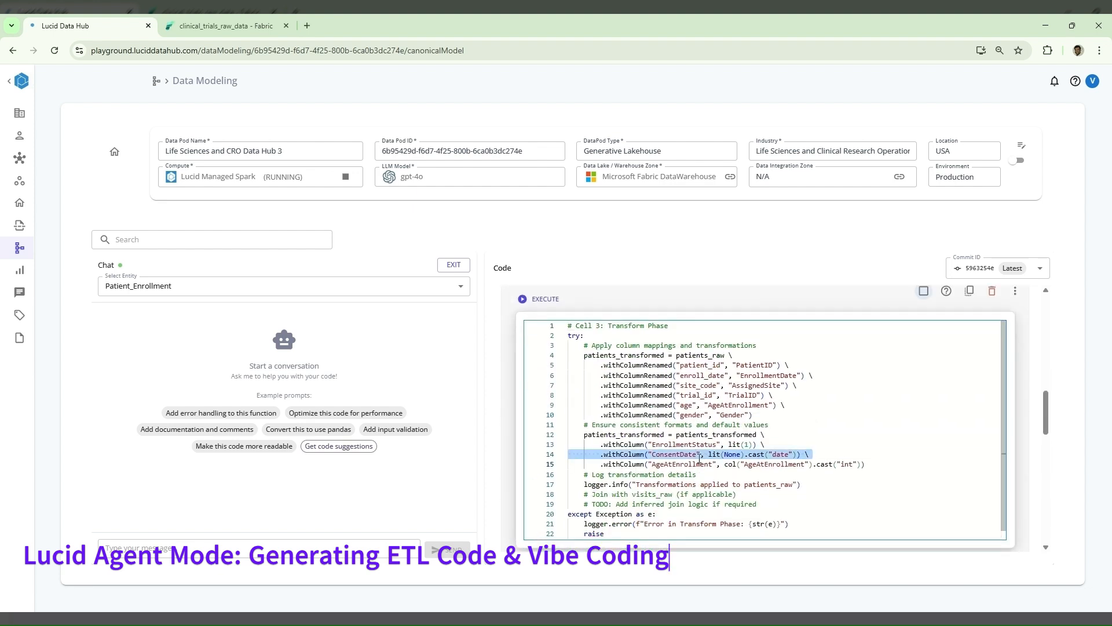
- Select Cell 3 for modification and ask the agent "Can you default to enroll_date for consent date"
left_click(923, 290)
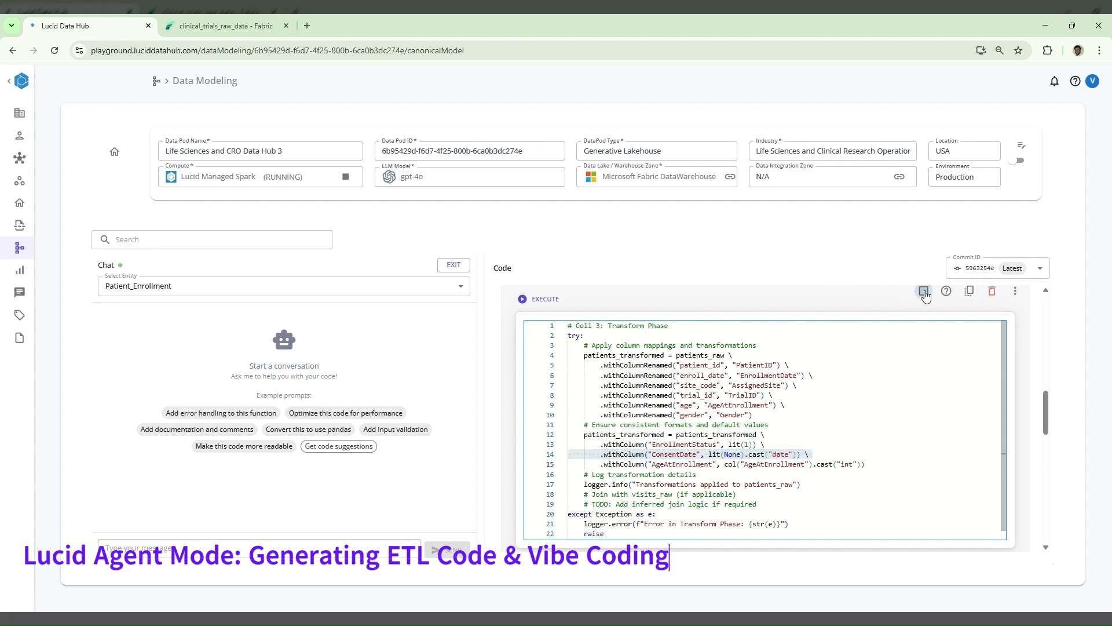
left_click(288, 546)
type("Ca")
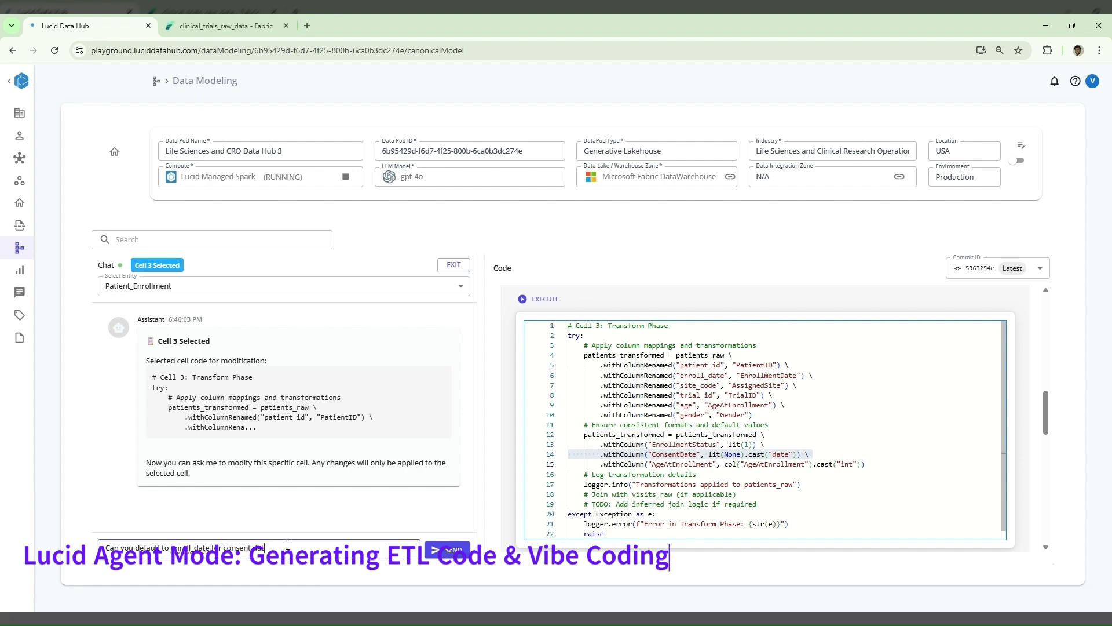
key("Return")
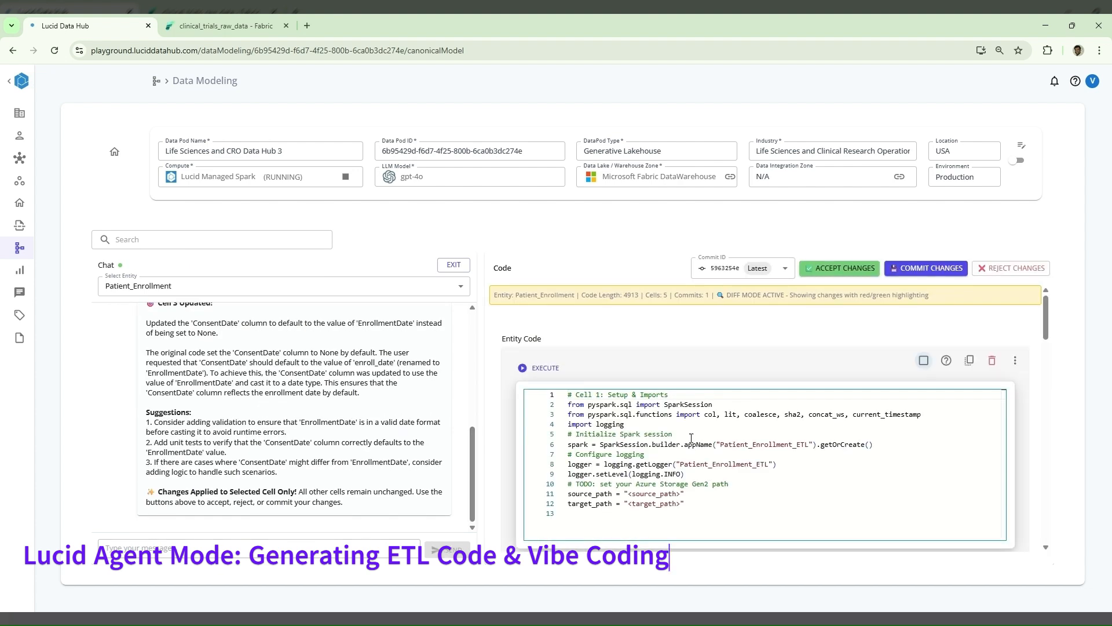
- Review the agent's ConsentDate change in the Transform Phase cell, then accept and commit it
scroll(298, 388, "up", 2)
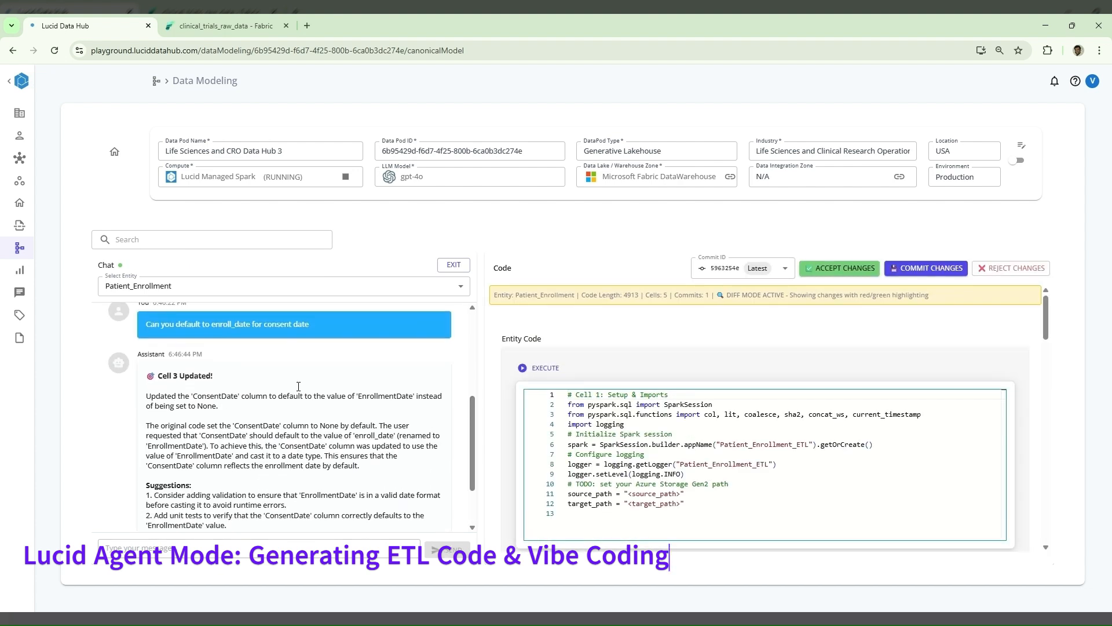
scroll(299, 388, "down", 1)
scroll(299, 388, "down", 1)
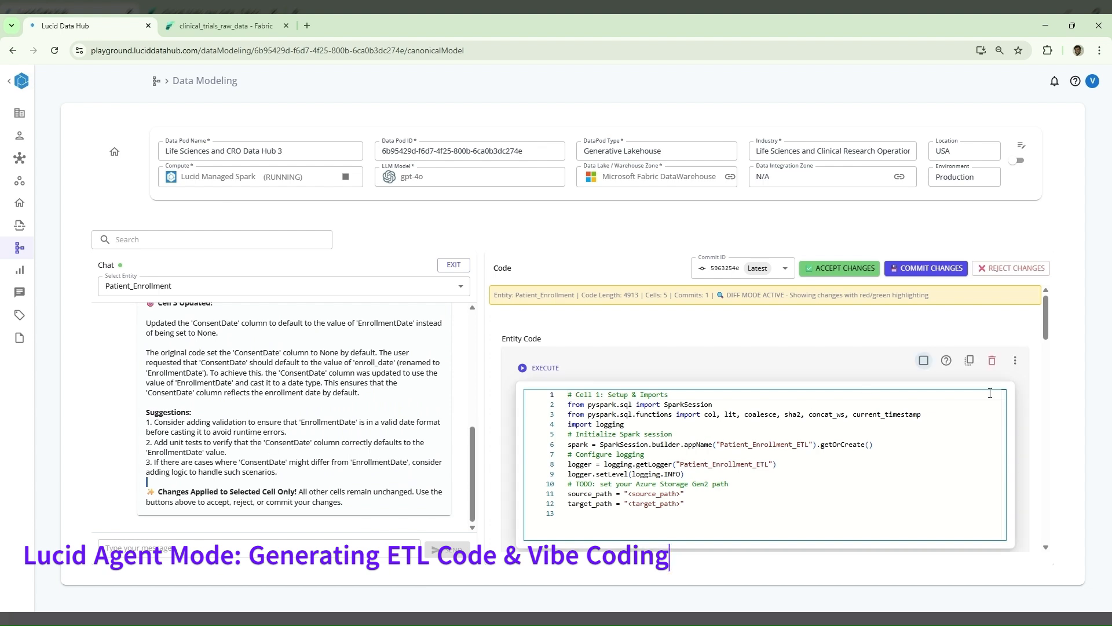
scroll(1050, 435, "down", 3)
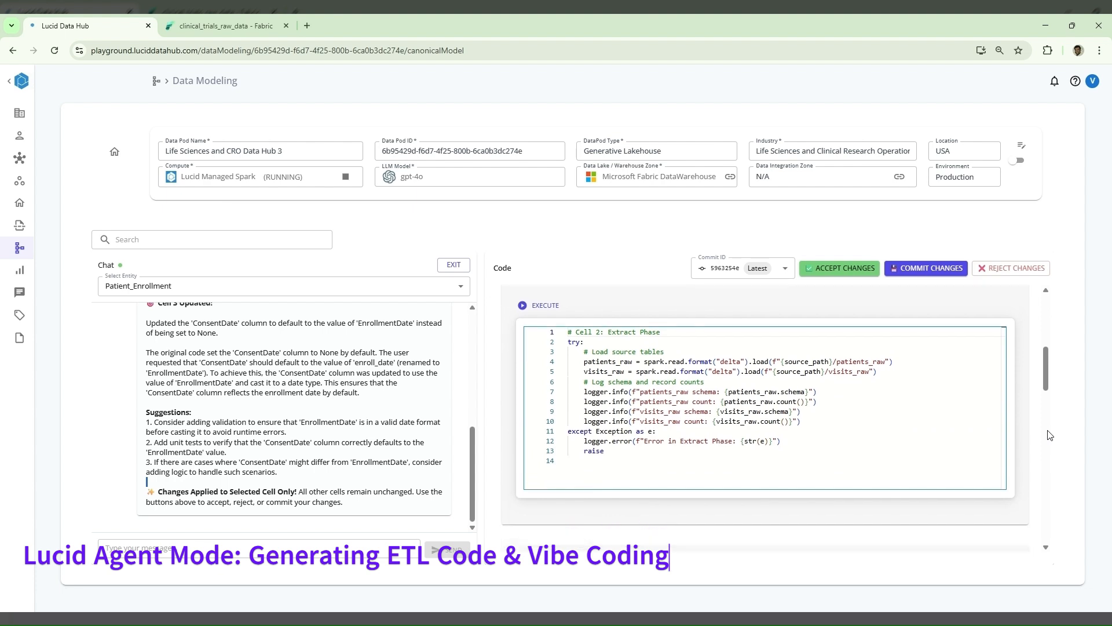
scroll(1049, 435, "down", 4)
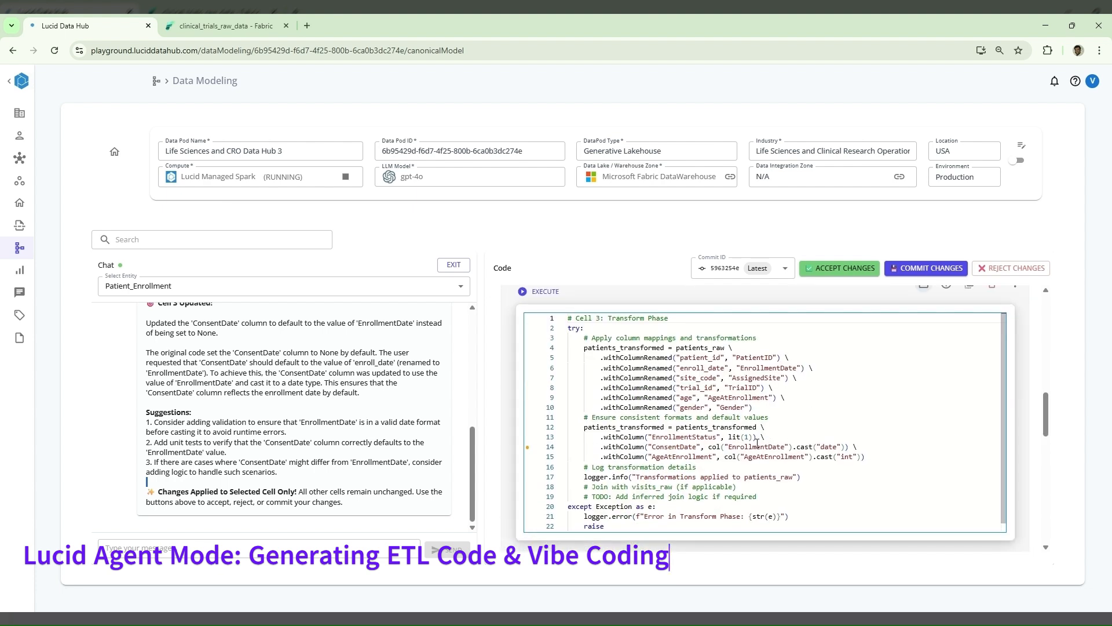
triple_click(755, 447)
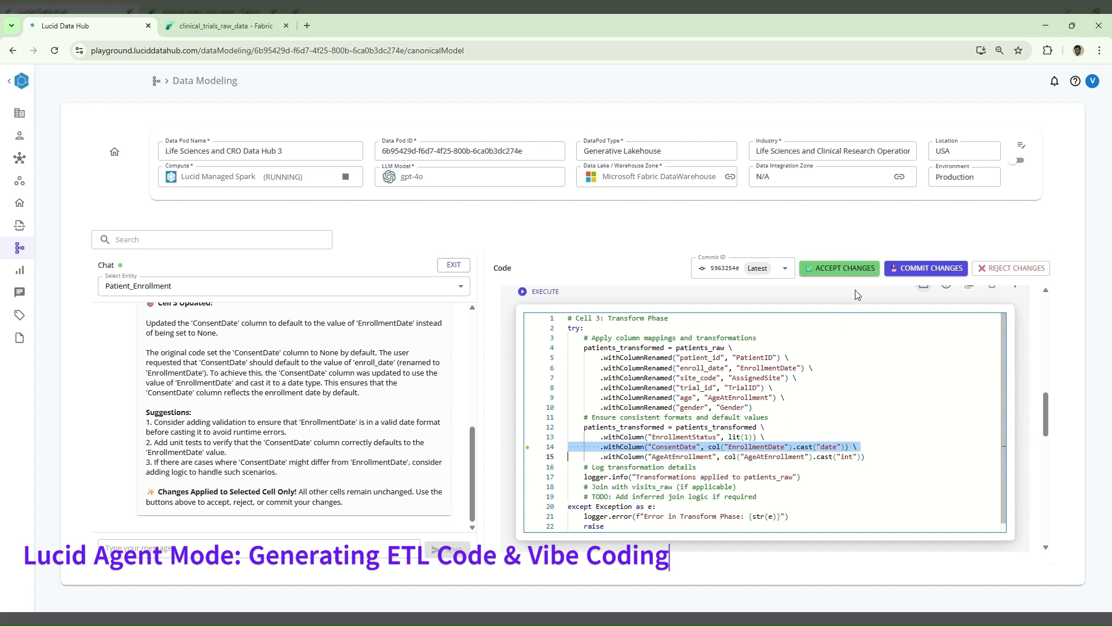
left_click(849, 268)
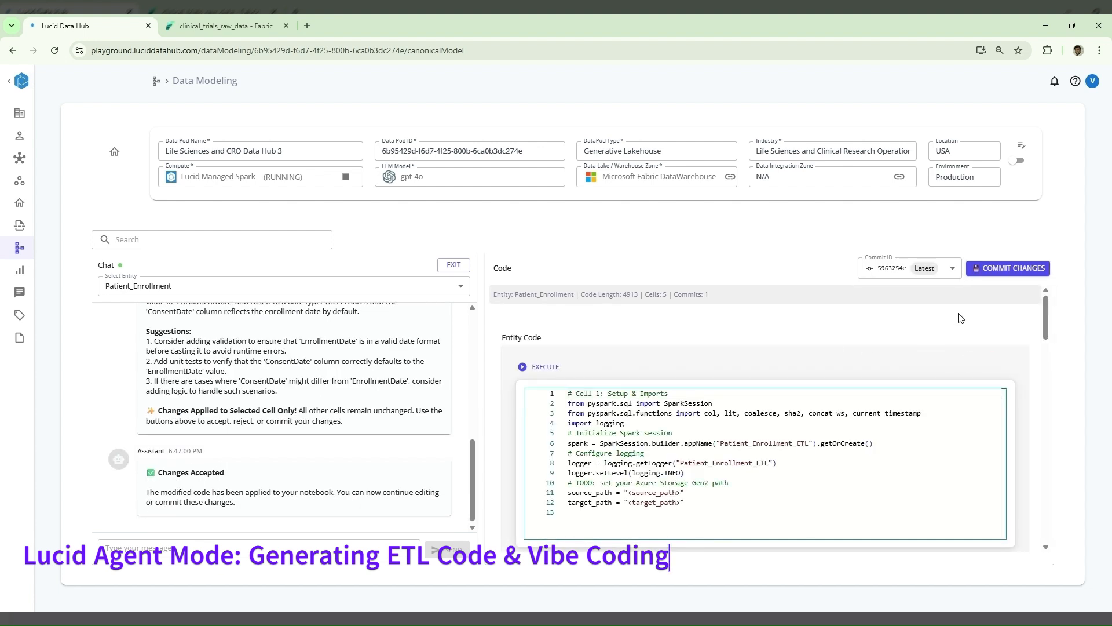
left_click(1006, 272)
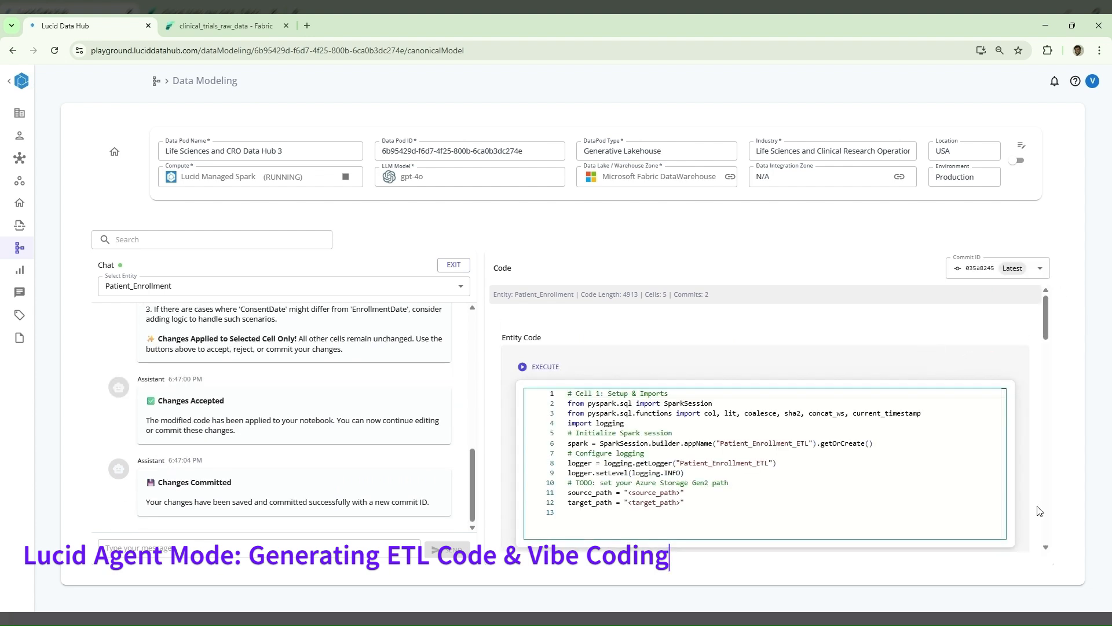
- Switch to the initial commit 5963254e and examine the ConsentDate line in its Transform Phase cell
left_click(1043, 268)
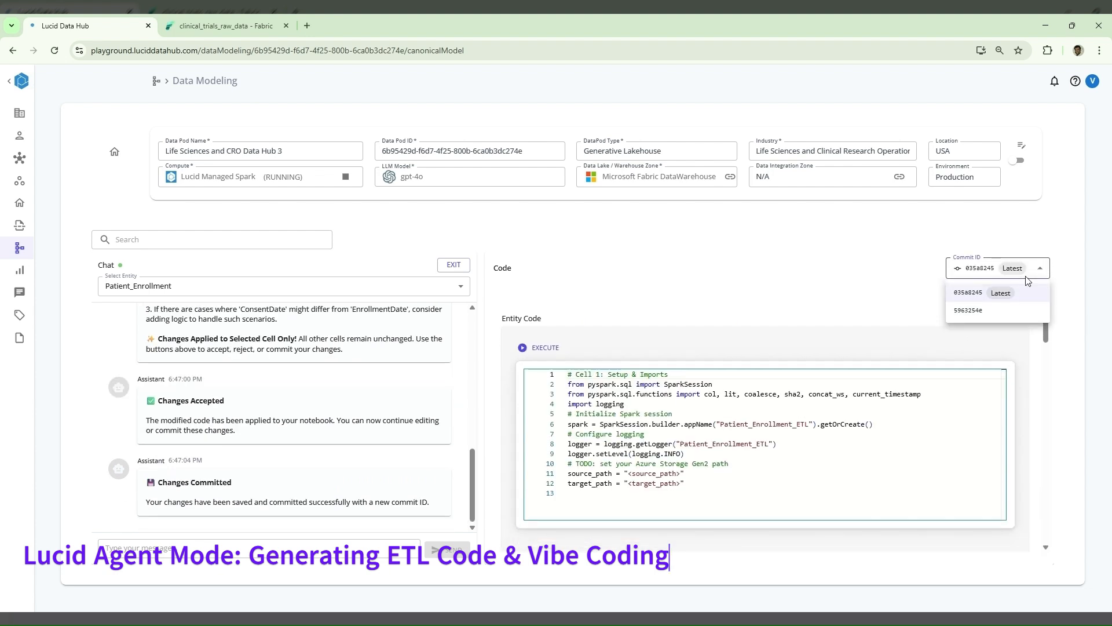
left_click(984, 311)
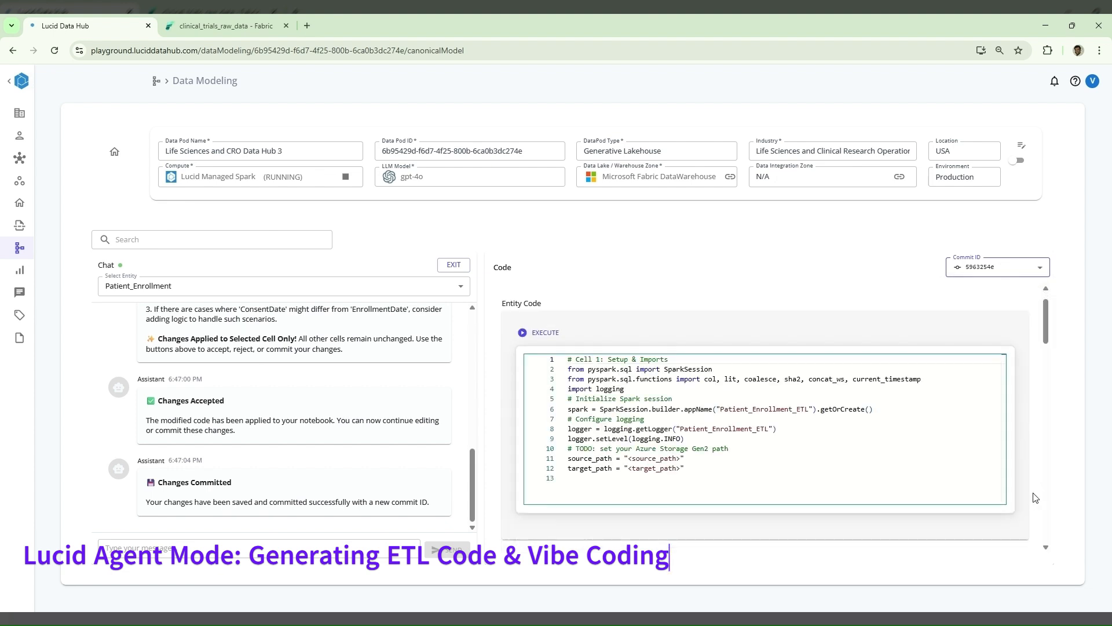
scroll(1035, 497, "down", 5)
scroll(1036, 498, "down", 5)
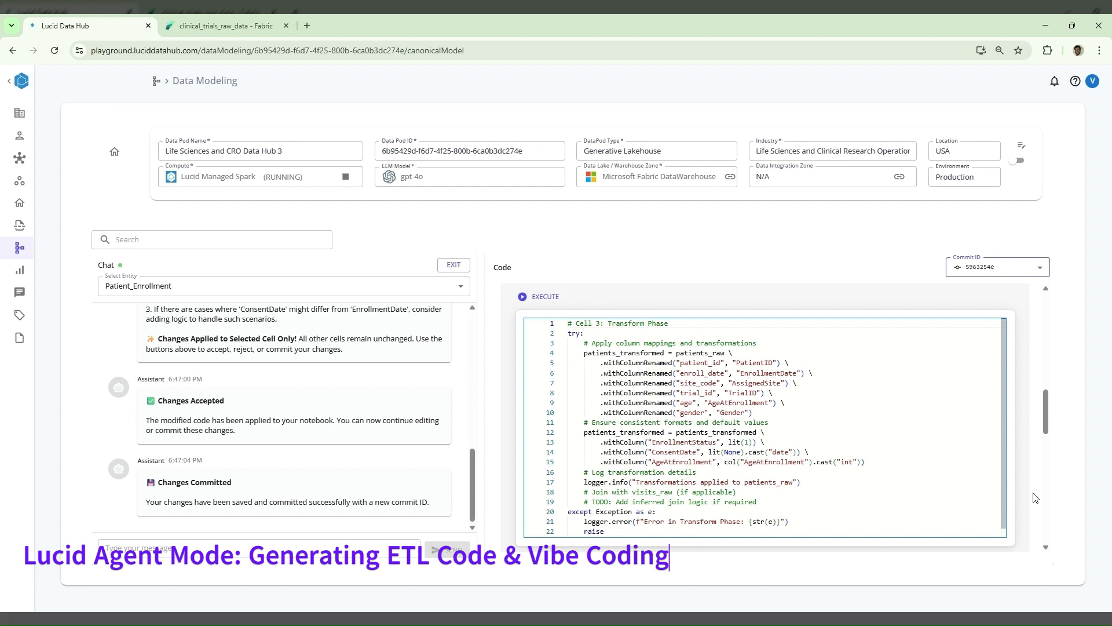
triple_click(759, 453)
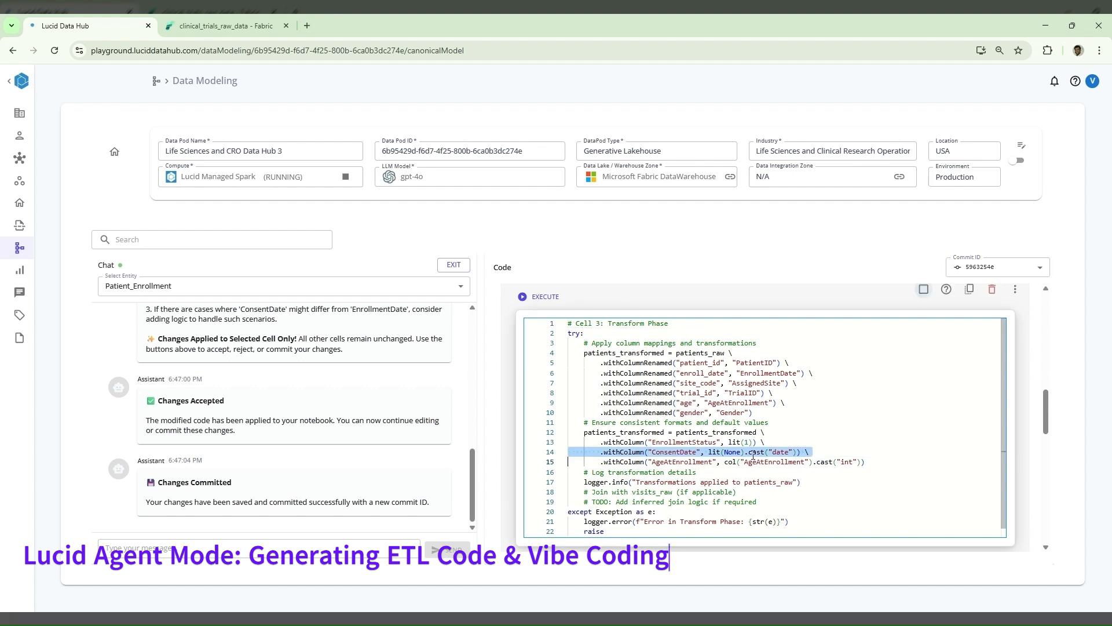
- Switch the Patient_Enrollment notebook back to its latest commit
left_click(982, 268)
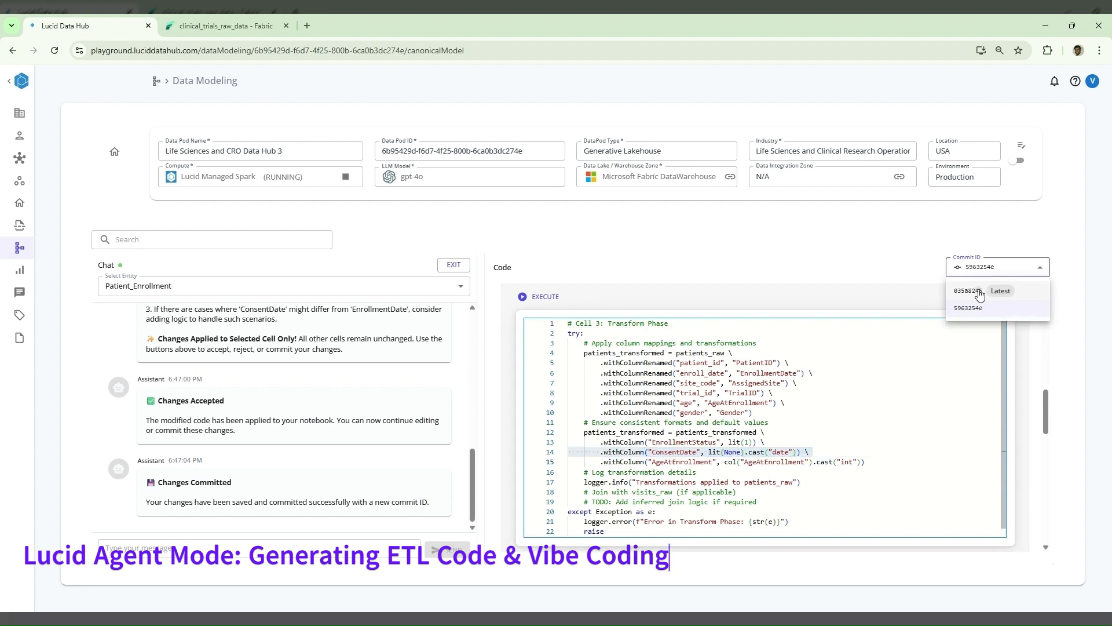
left_click(975, 289)
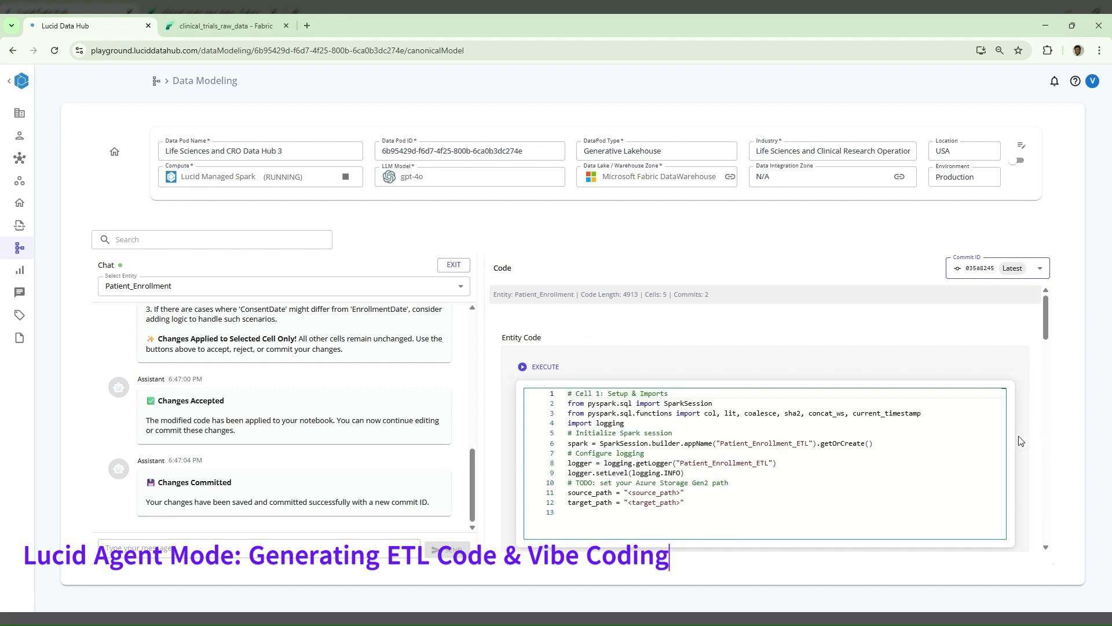
left_click(975, 469)
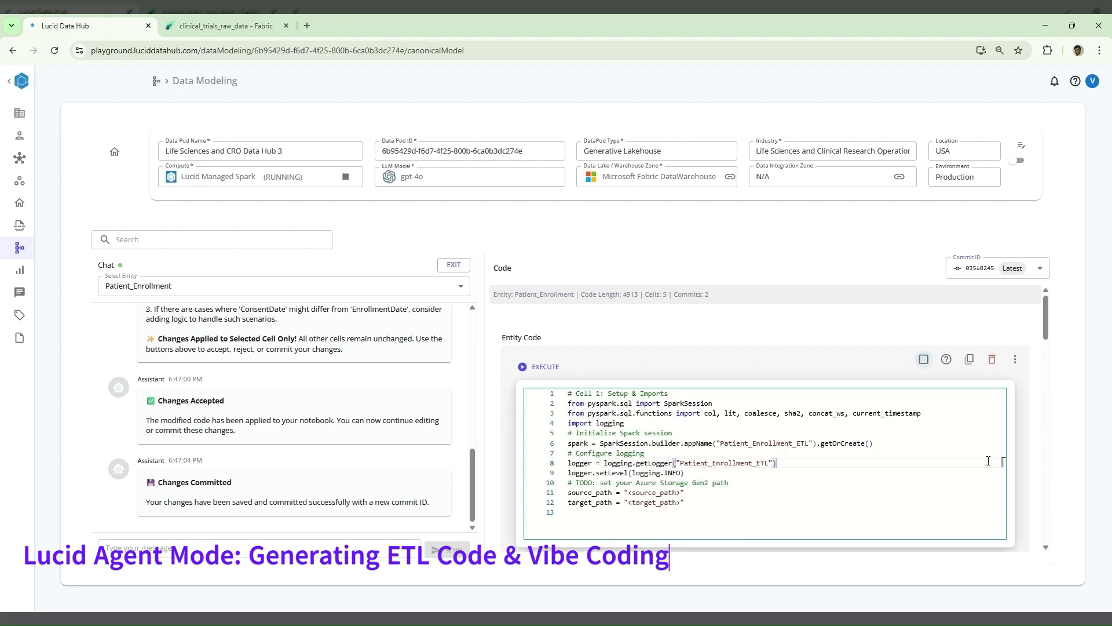
- Examine the ConsentDate line in the latest commit's Transform Phase cell and check the code cell's execution status
scroll(1035, 470, "down", 10)
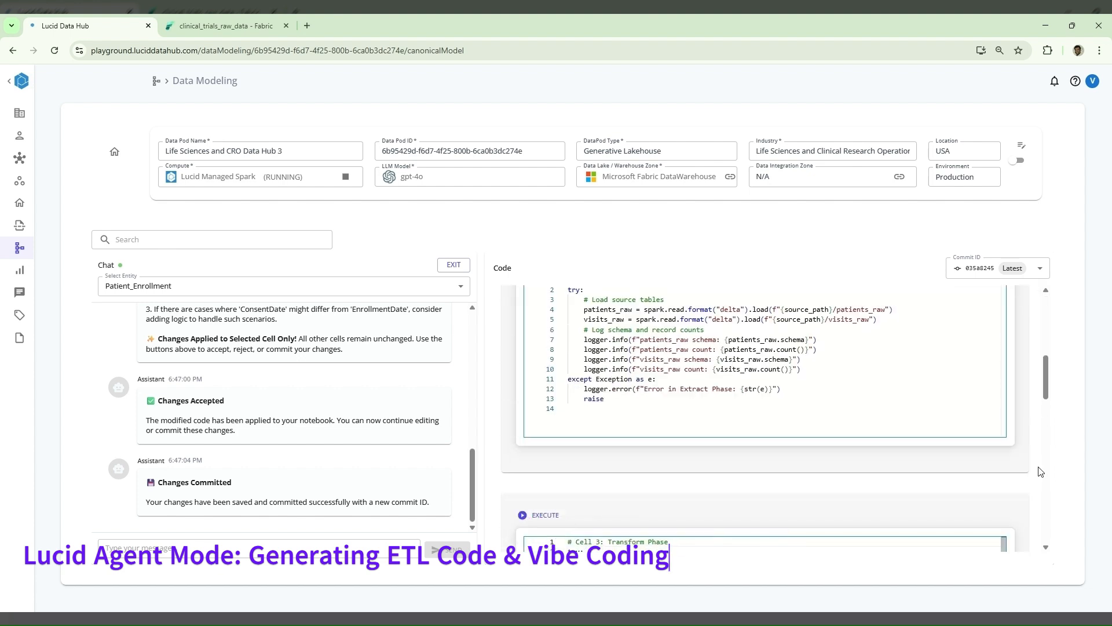
scroll(1034, 469, "down", 1)
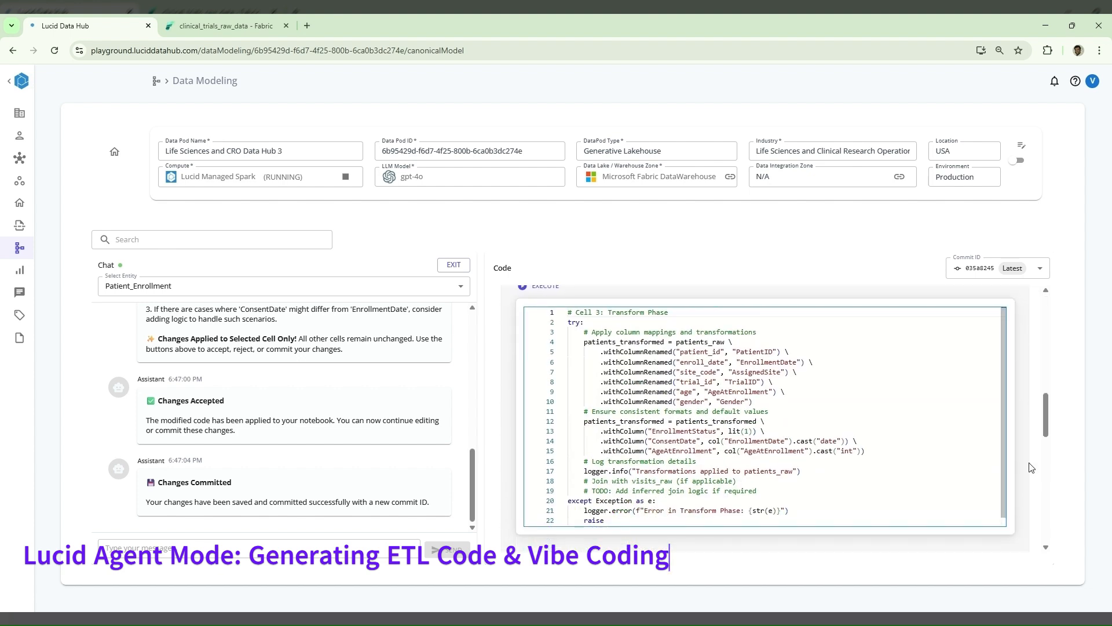
triple_click(789, 441)
scroll(1046, 489, "down", 5)
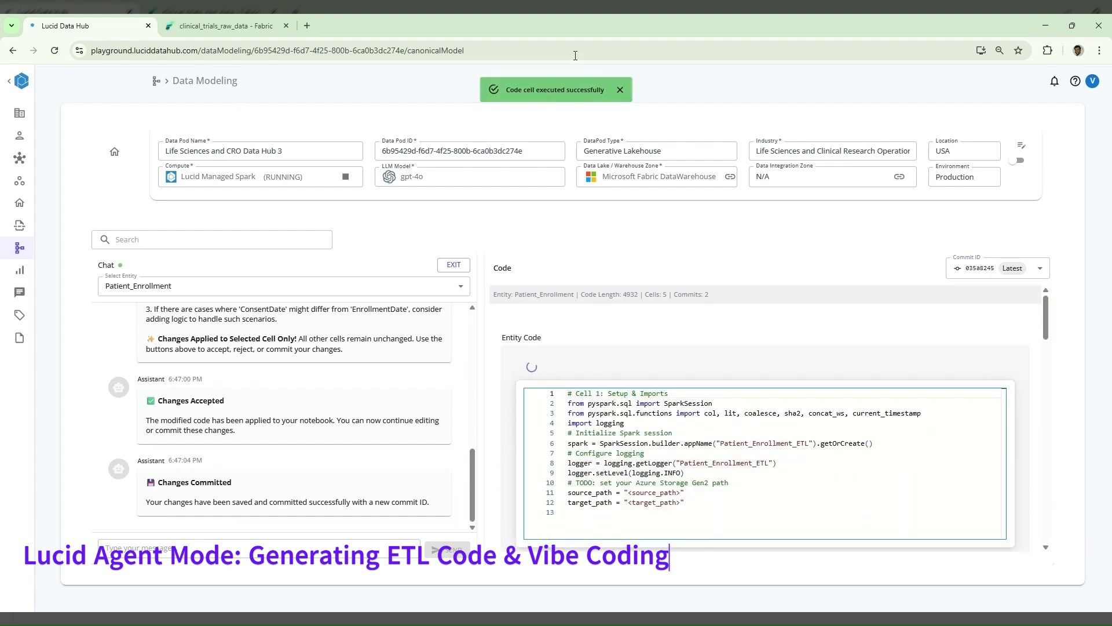
triple_click(552, 87)
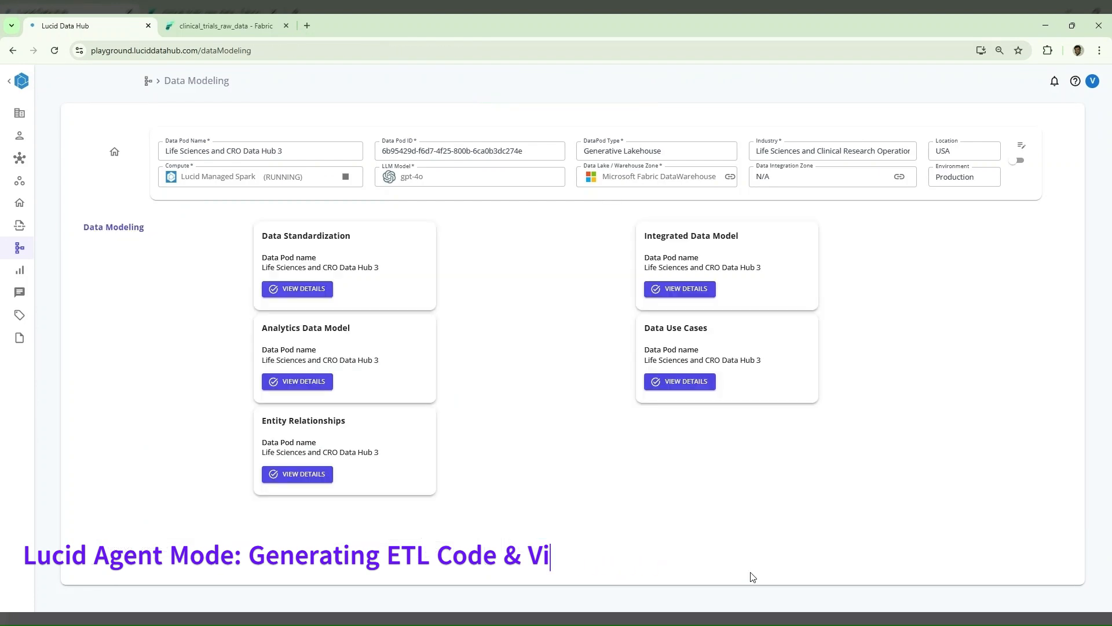
- Open the data pod's Data Use Cases and review the full list of business use cases
left_click(690, 382)
scroll(907, 433, "down", 3)
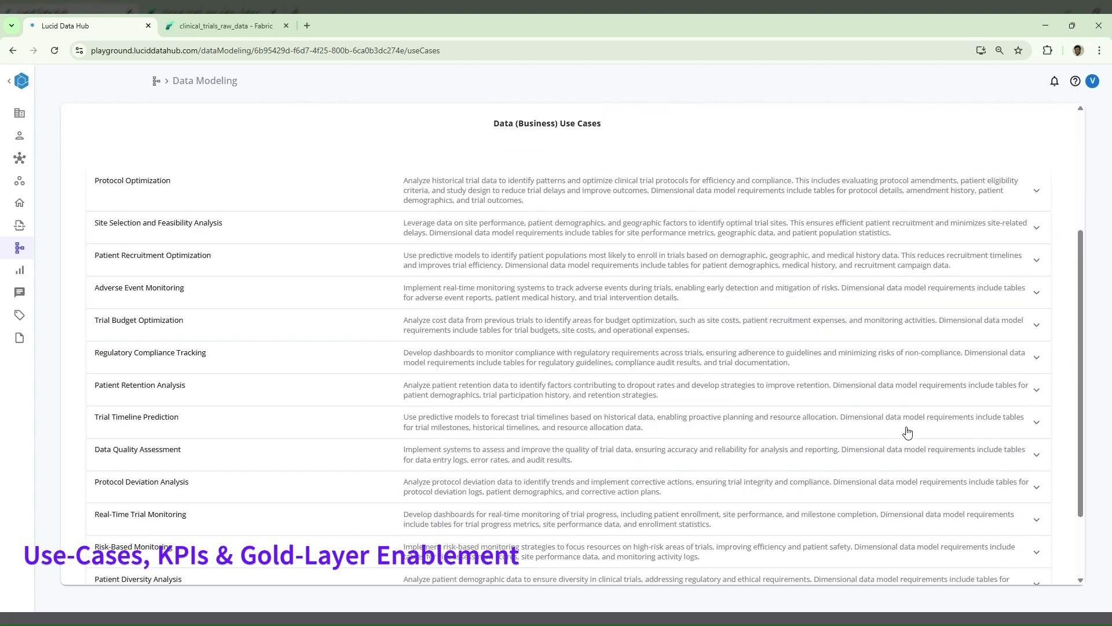
scroll(907, 433, "up", 3)
scroll(907, 433, "down", 2)
scroll(907, 434, "down", 1)
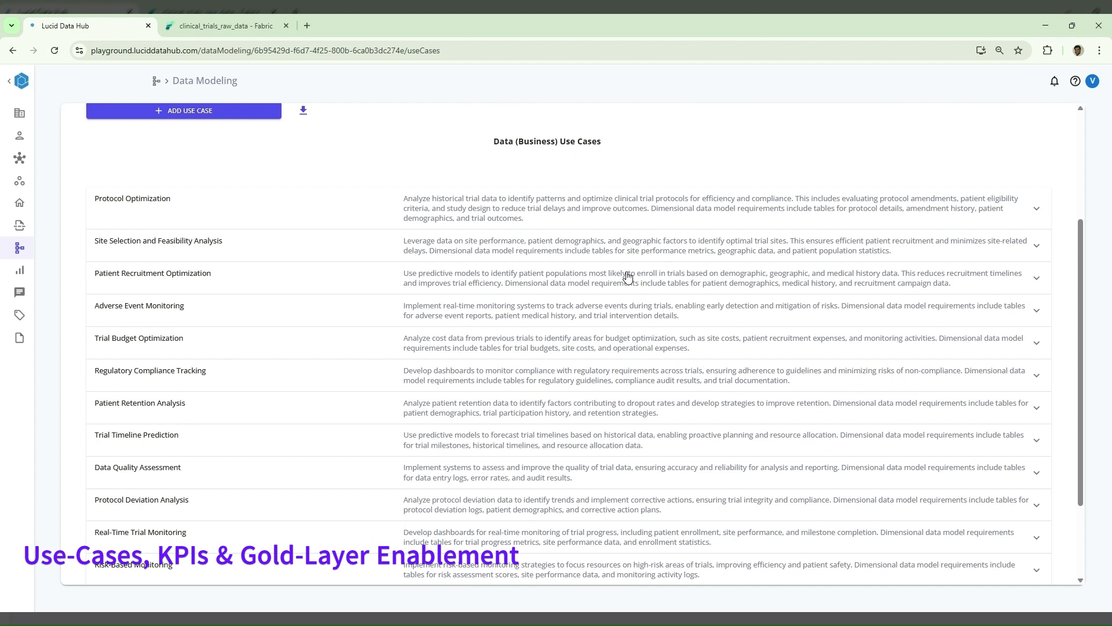
scroll(627, 277, "down", 2)
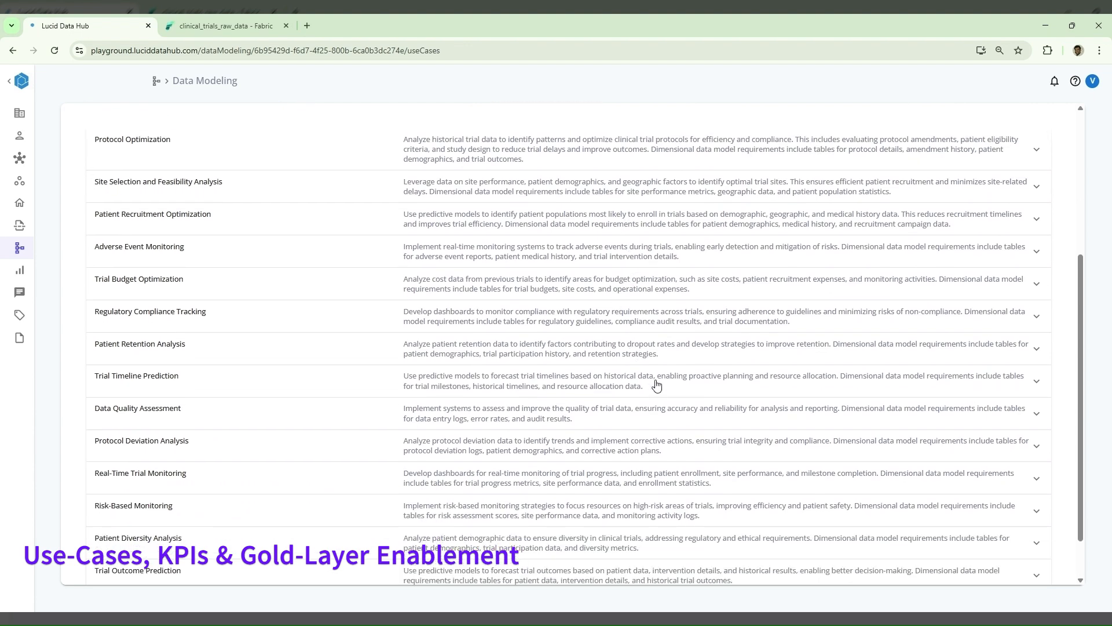
scroll(656, 385, "down", 2)
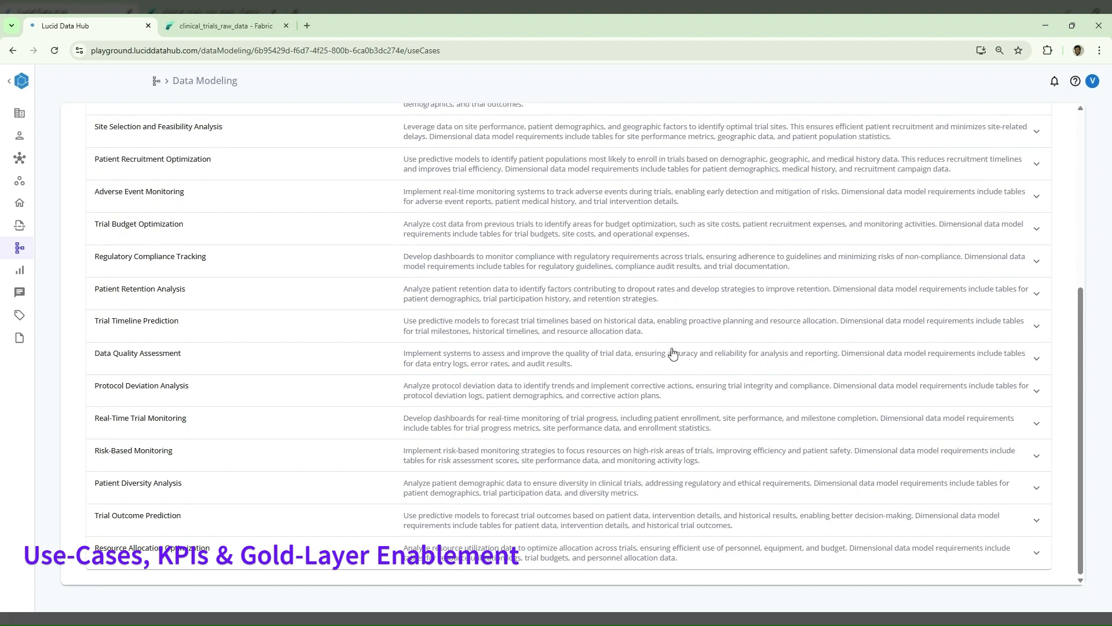
- Open the Real-Time Trial Monitoring use case for editing and add the recommended entities Clinical_Trial and Patient_Enrollment to it
left_click(700, 435)
scroll(700, 434, "down", 1)
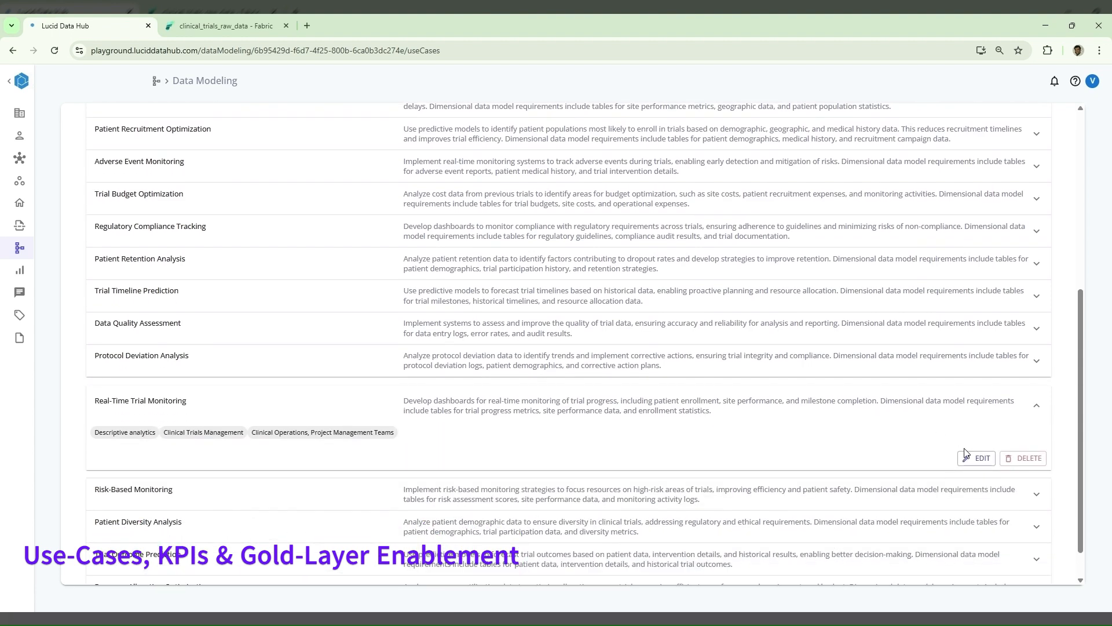
left_click(977, 459)
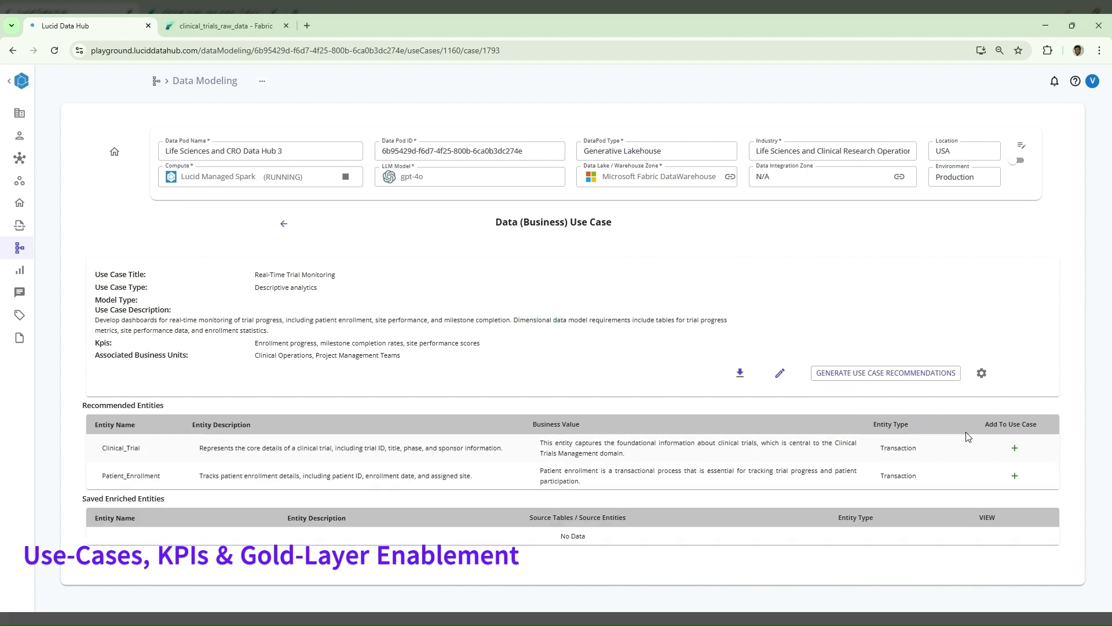
left_click(1015, 448)
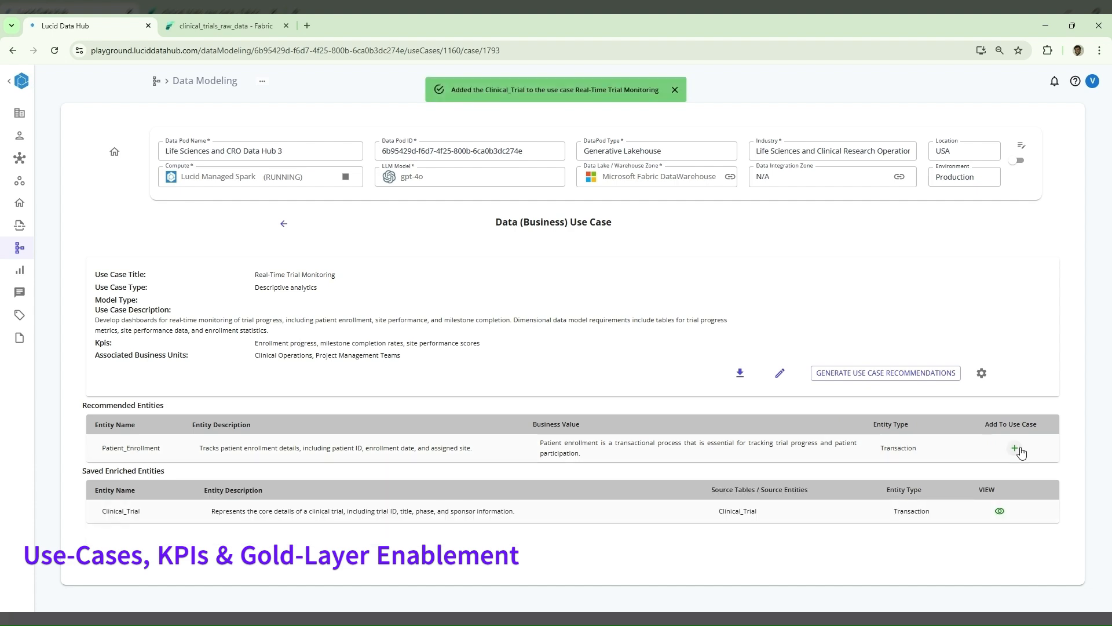
left_click(1015, 448)
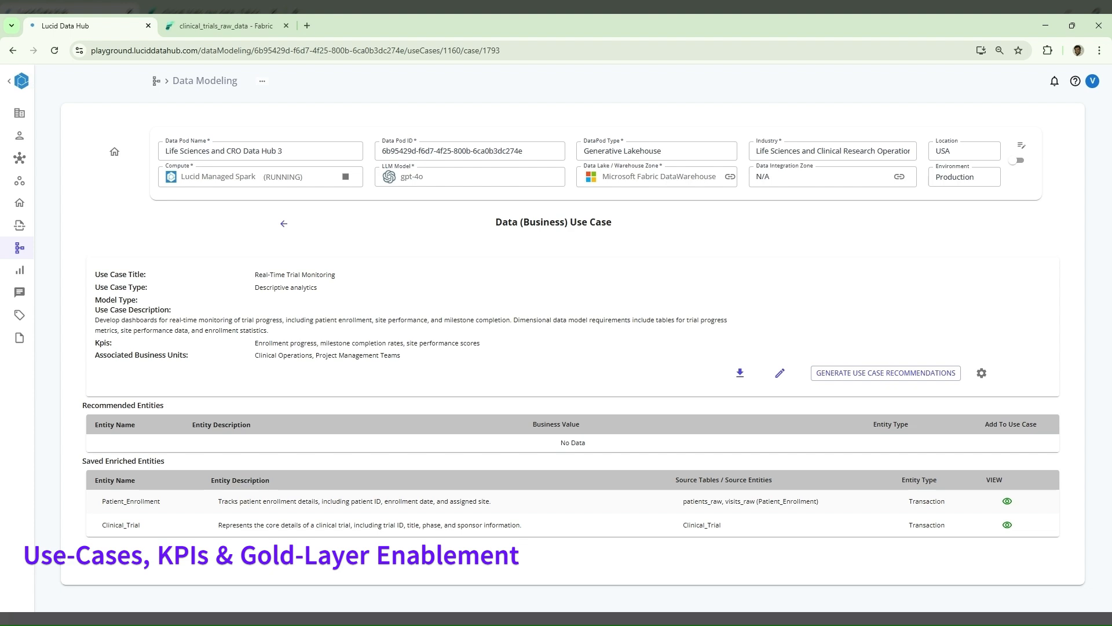
triple_click(344, 346)
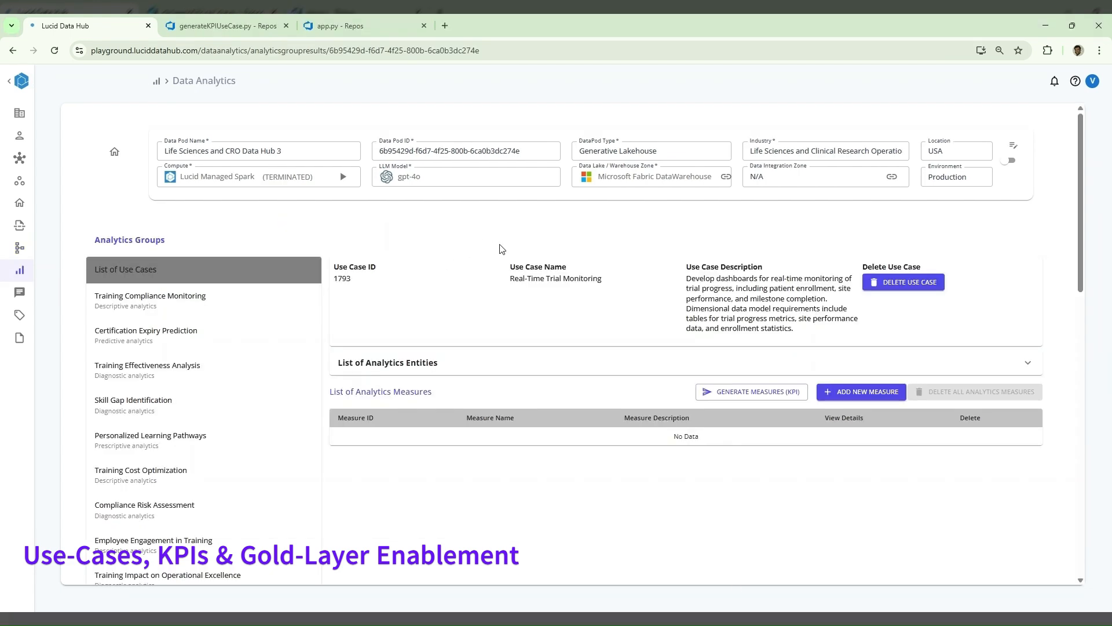
- Expand the analytics entities of the Real-Time Trial Monitoring use case in Data Analytics and generate its KPI measures
left_click(582, 372)
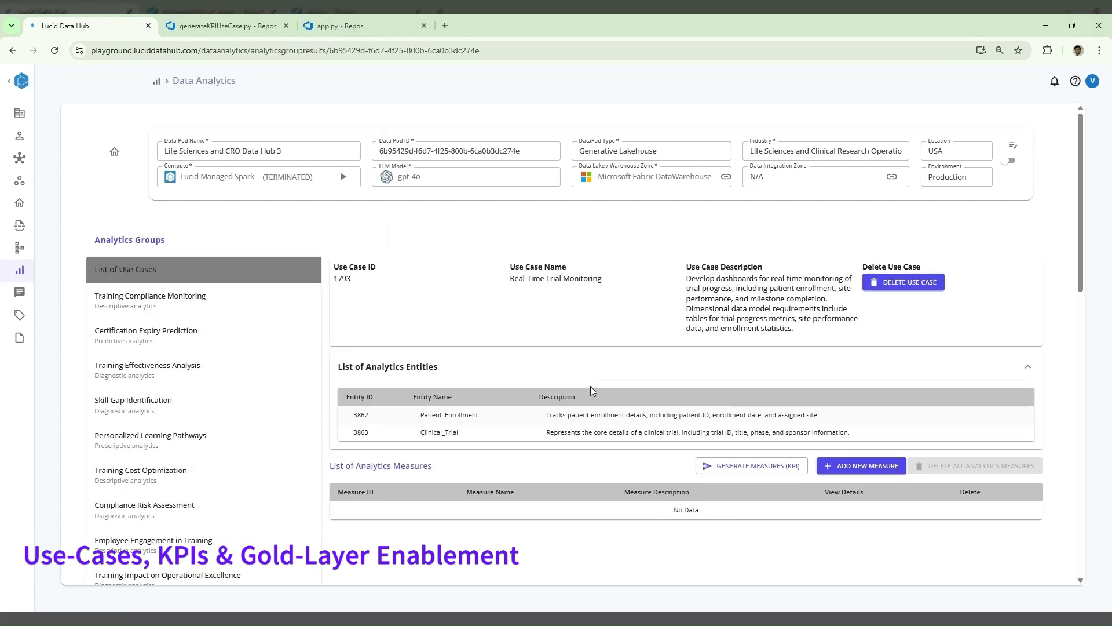
left_click(737, 473)
scroll(858, 573, "down", 2)
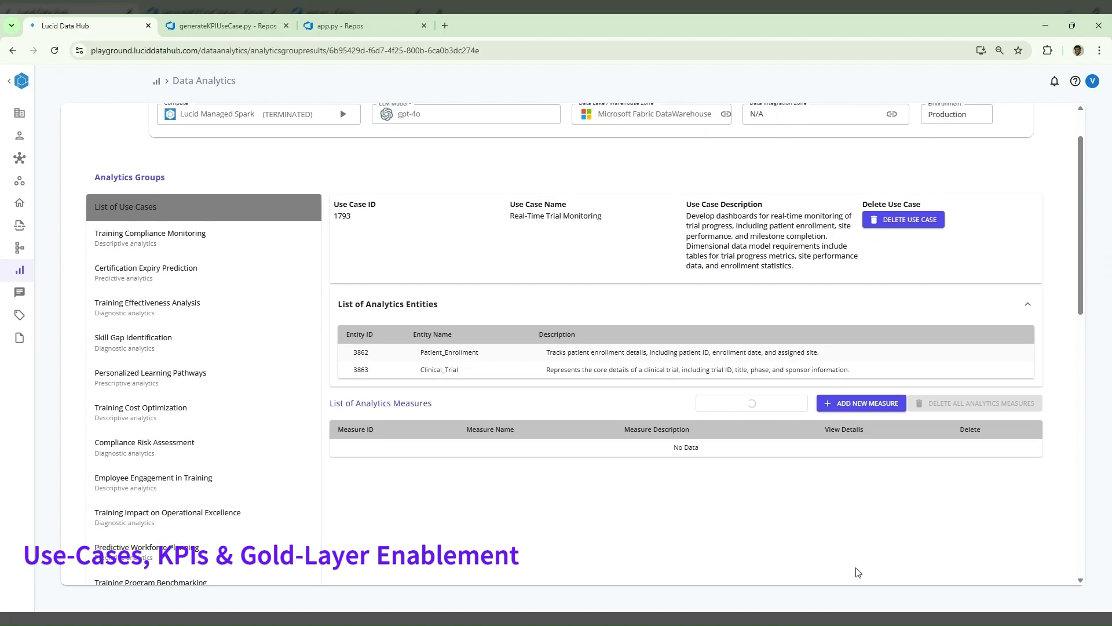
scroll(858, 572, "down", 1)
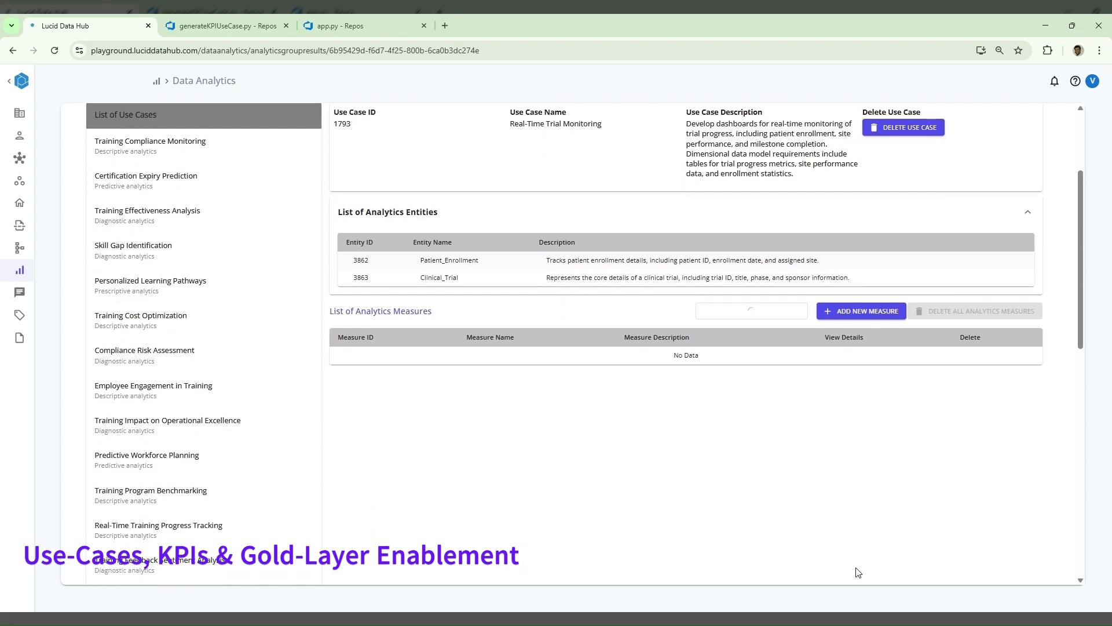
scroll(858, 573, "up", 1)
scroll(859, 572, "down", 1)
scroll(858, 572, "down", 1)
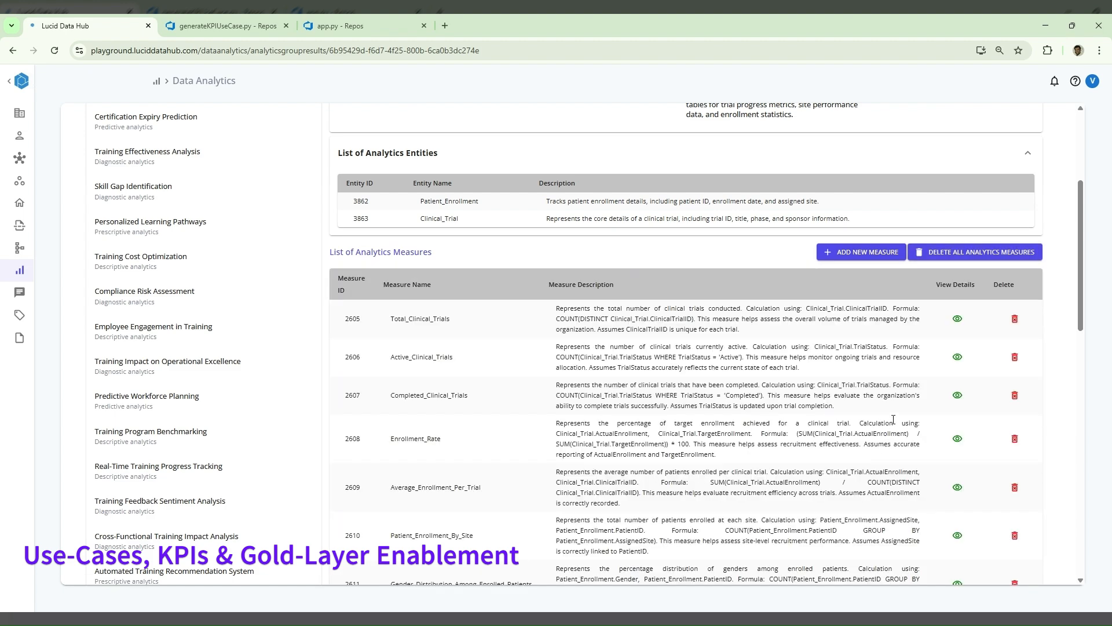
- Review the generated analytics measures and open the details of the Average_Enrollment_Per_Trial measure
scroll(893, 419, "down", 2)
scroll(893, 419, "up", 1)
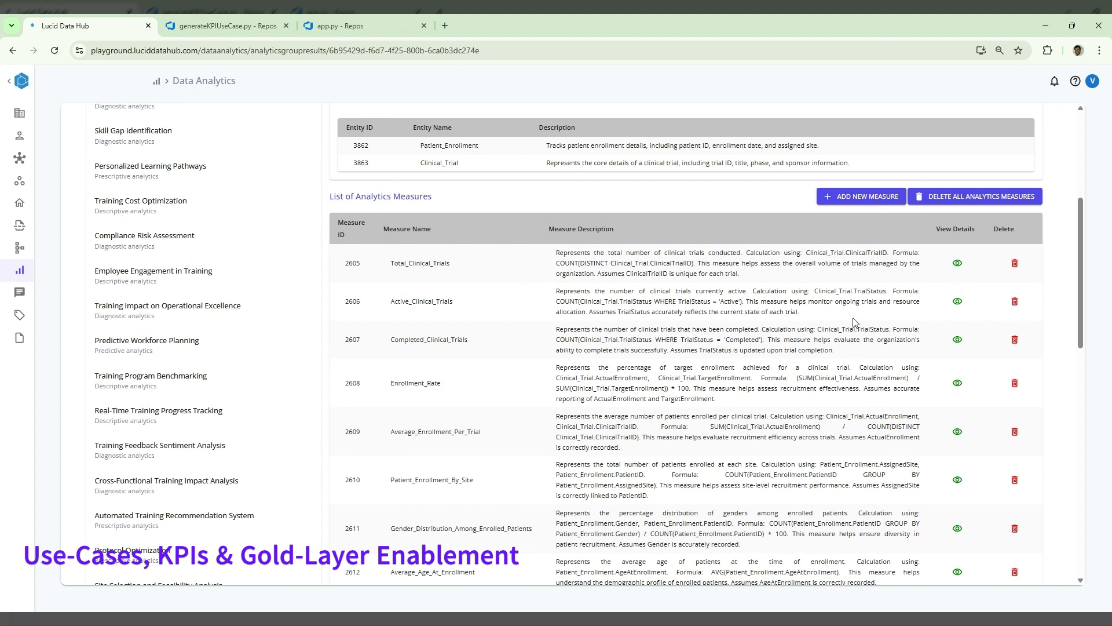
double_click(444, 341)
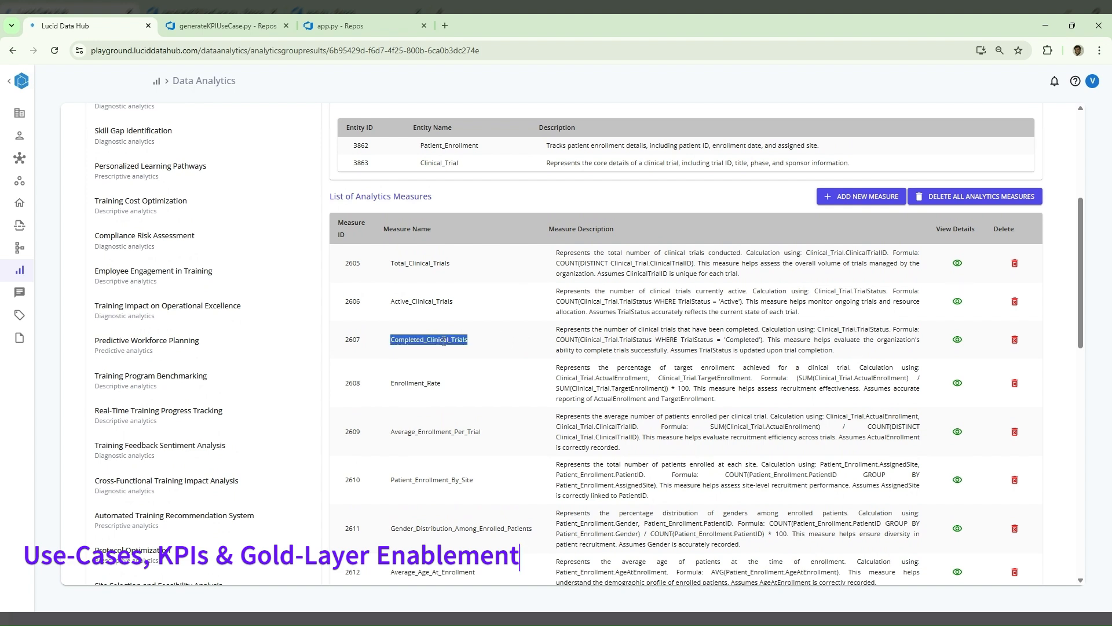
left_click(495, 360)
scroll(495, 361, "down", 1)
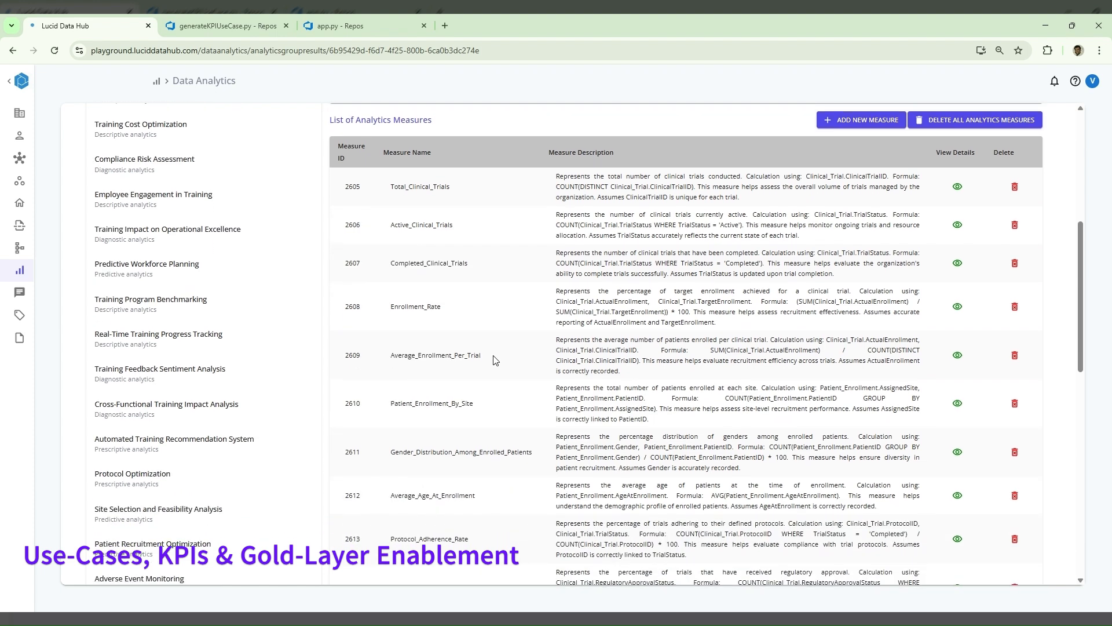
left_click(958, 356)
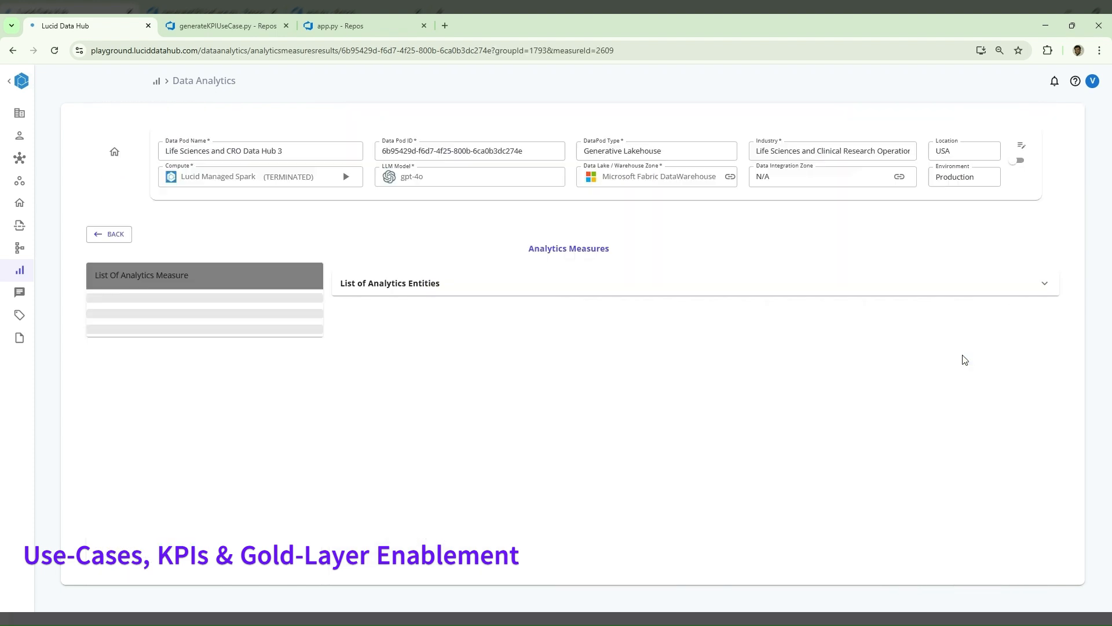
scroll(581, 400, "down", 2)
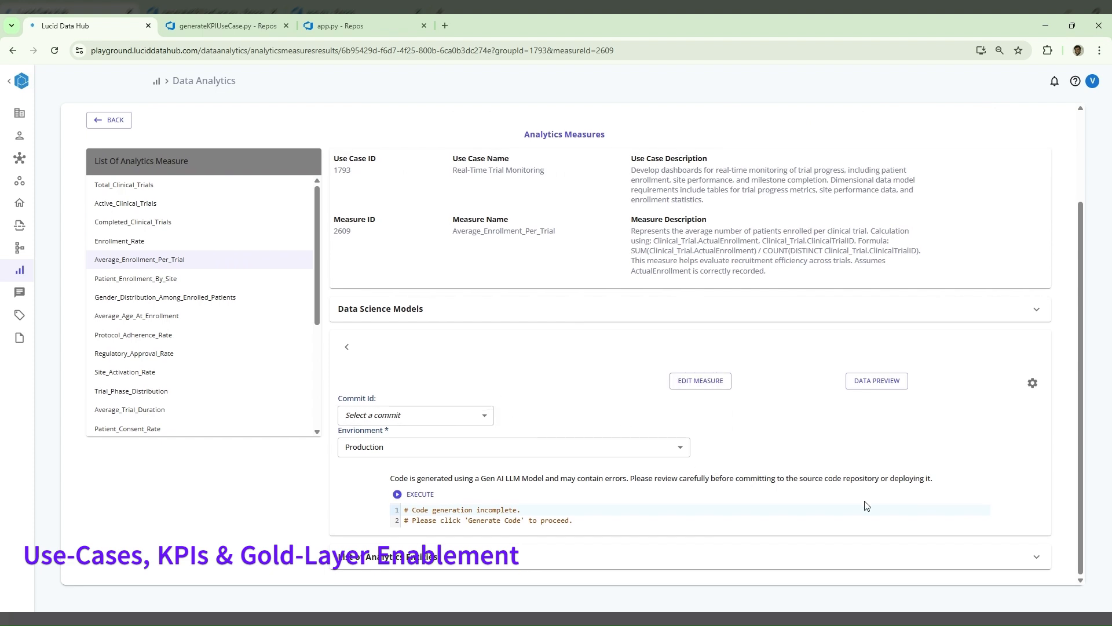
- Open the Average_Enrollment_Per_Trial measure for editing, generate its code and widen the code area
left_click(687, 382)
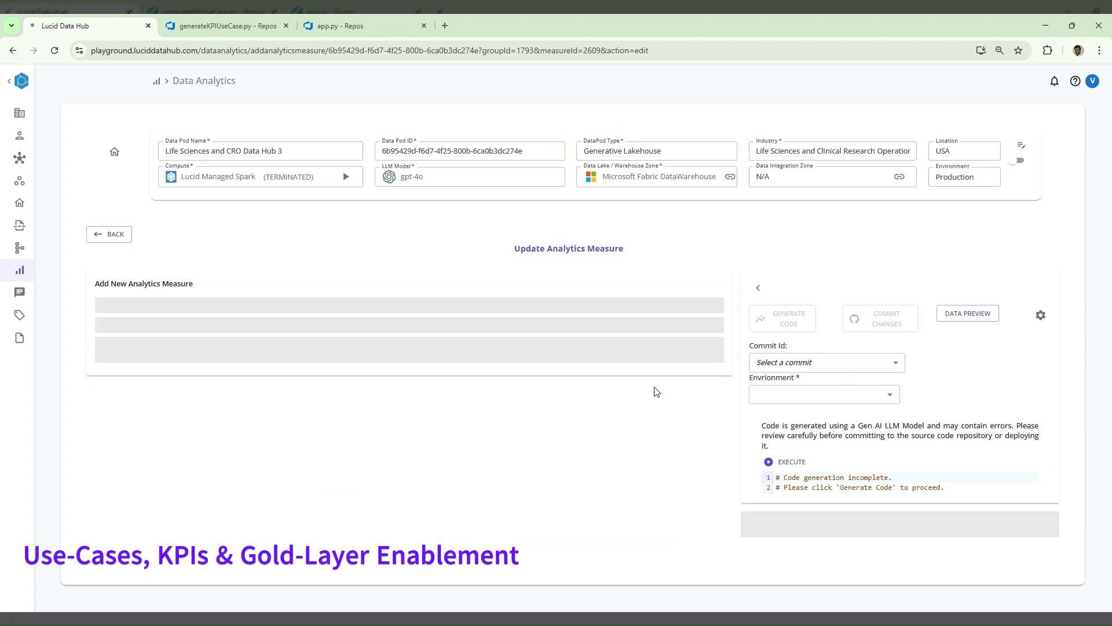
scroll(546, 429, "down", 2)
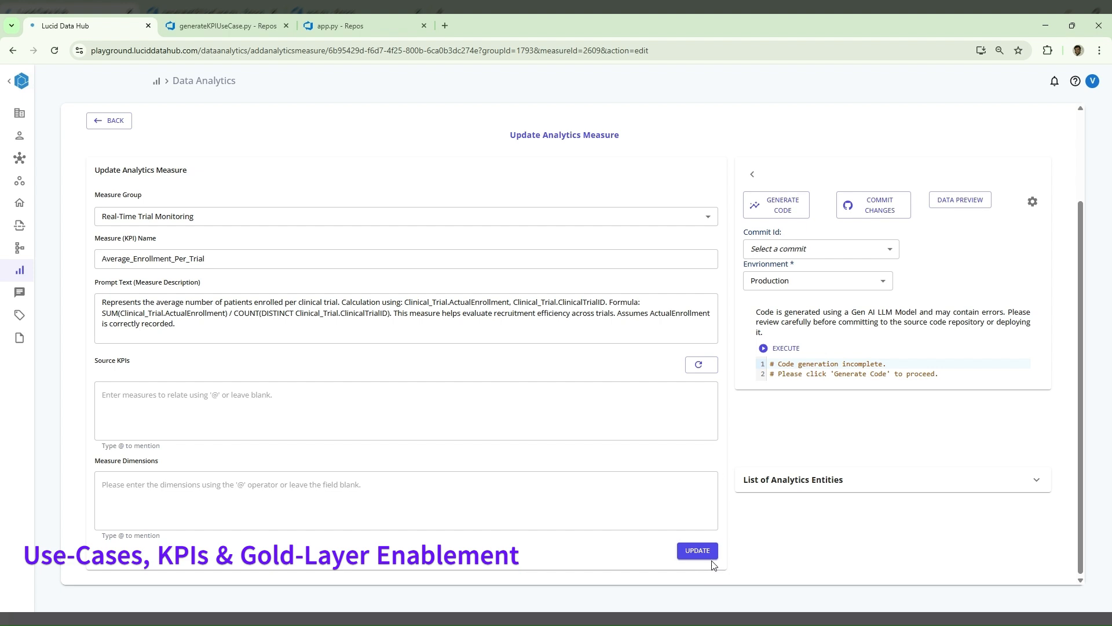
left_click(779, 204)
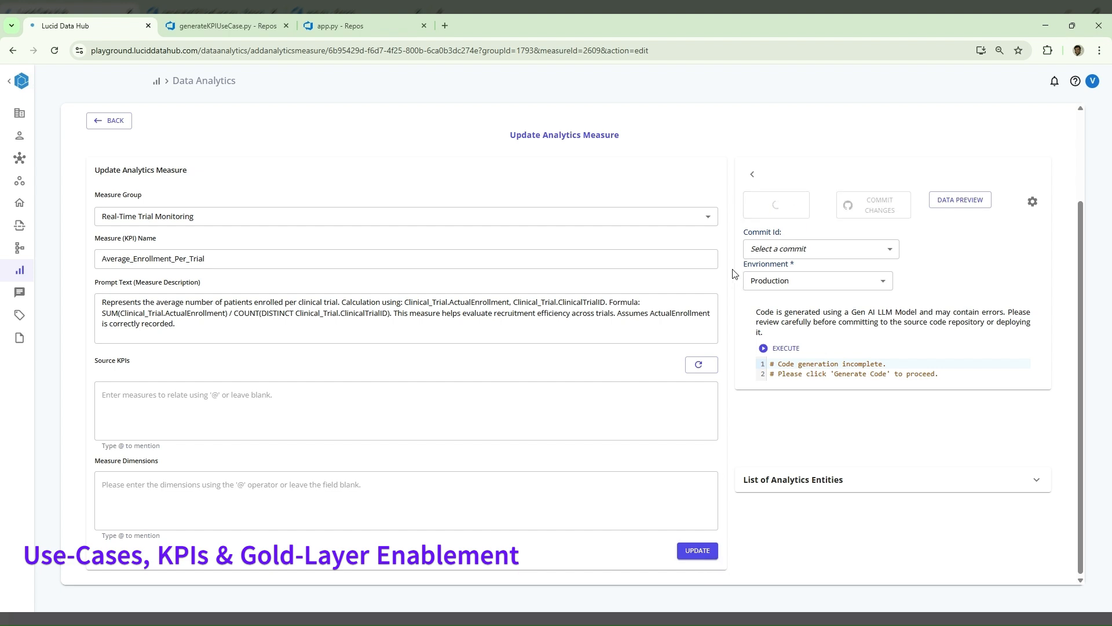
left_click(752, 174)
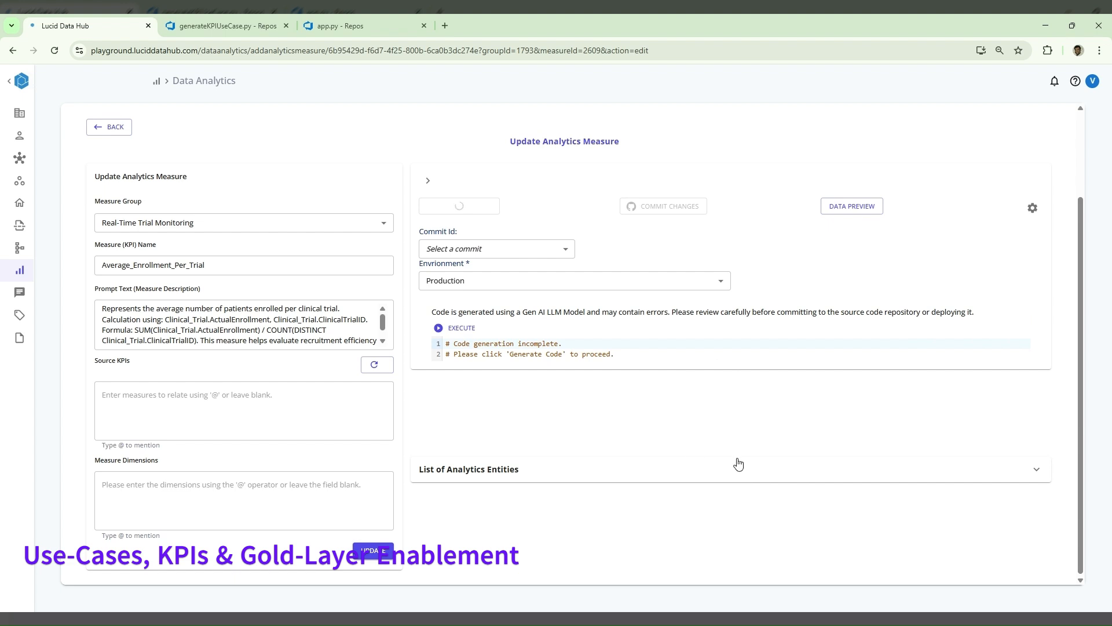
- Review the generated Average_Enrollment_Per_Trial code, commit it and check the list of available commits
scroll(768, 447, "down", 6)
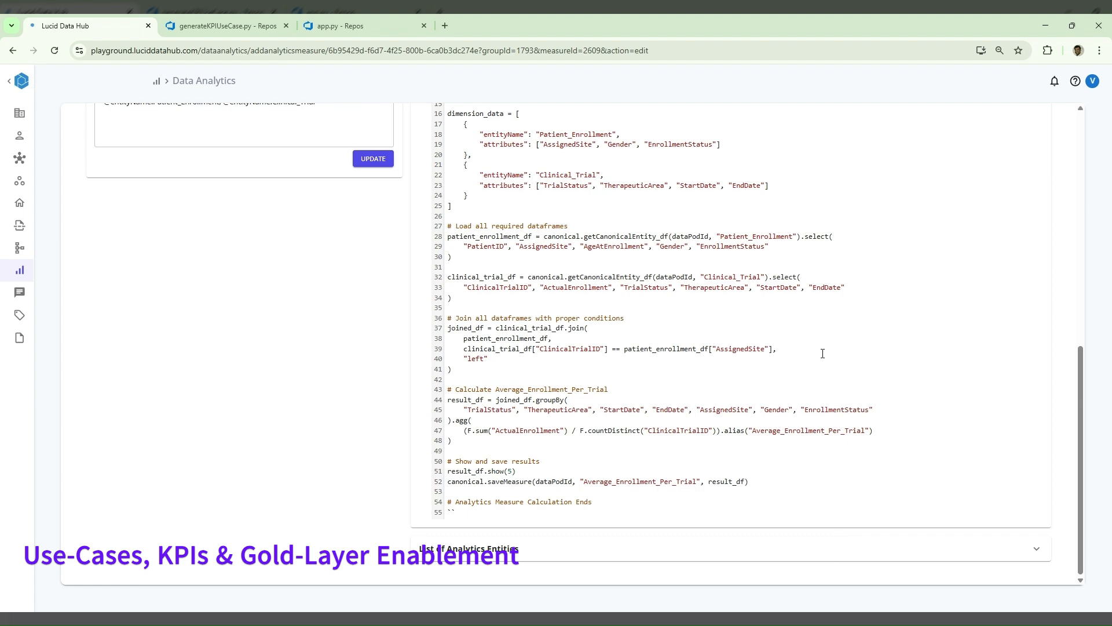
scroll(810, 566, "up", 7)
left_click(669, 317)
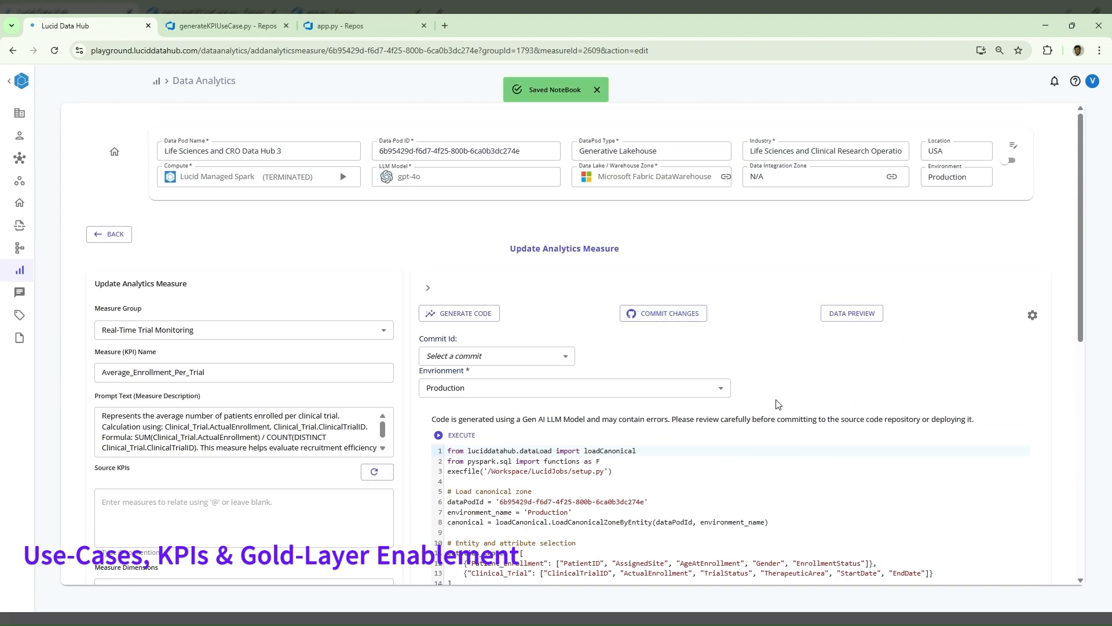
left_click(544, 363)
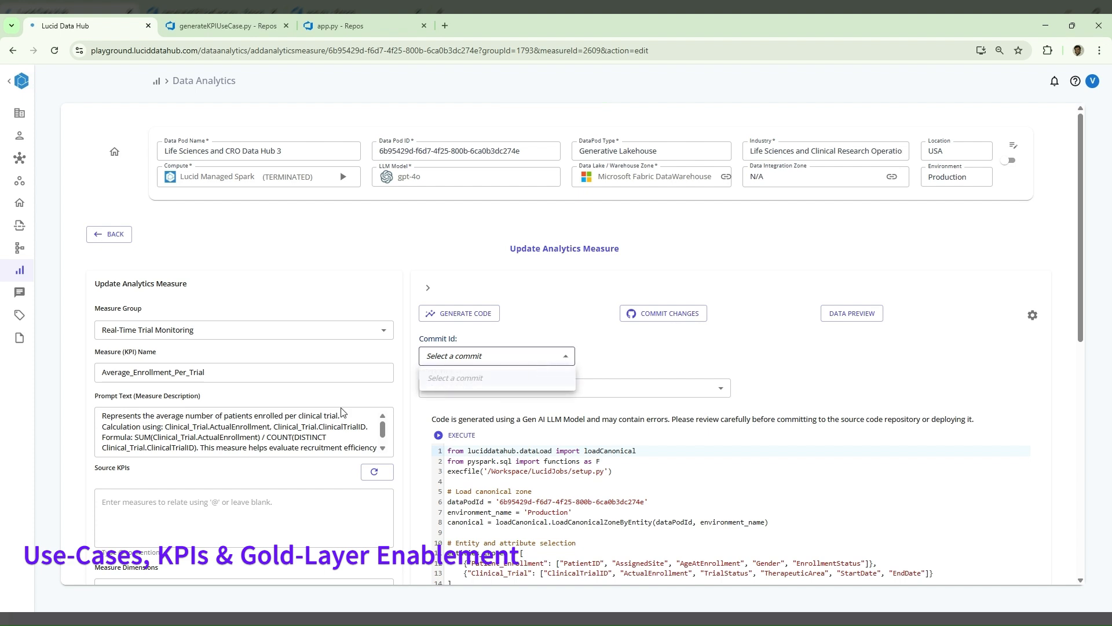
left_click(617, 471)
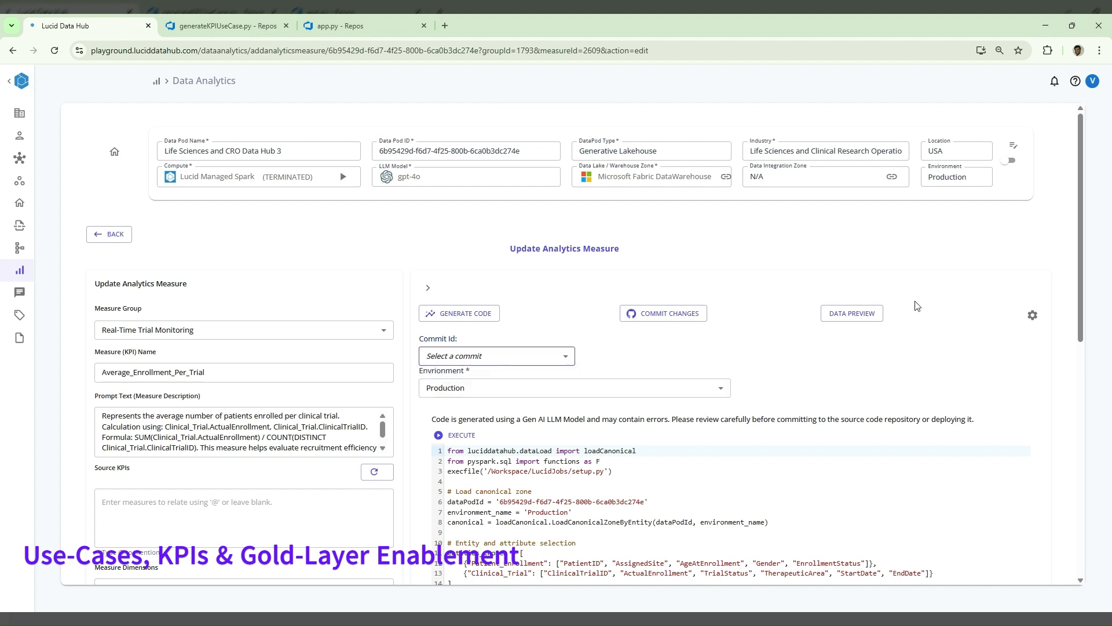
- Execute the Average_Enrollment_Per_Trial measure code in the Production environment
left_click(462, 435)
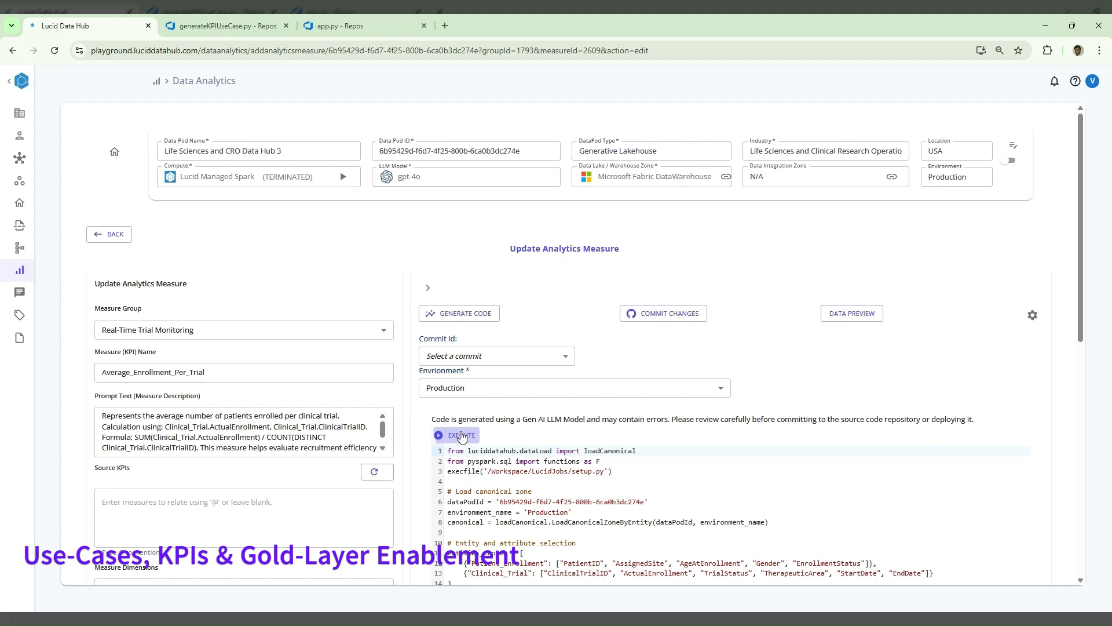
scroll(581, 432, "down", 4)
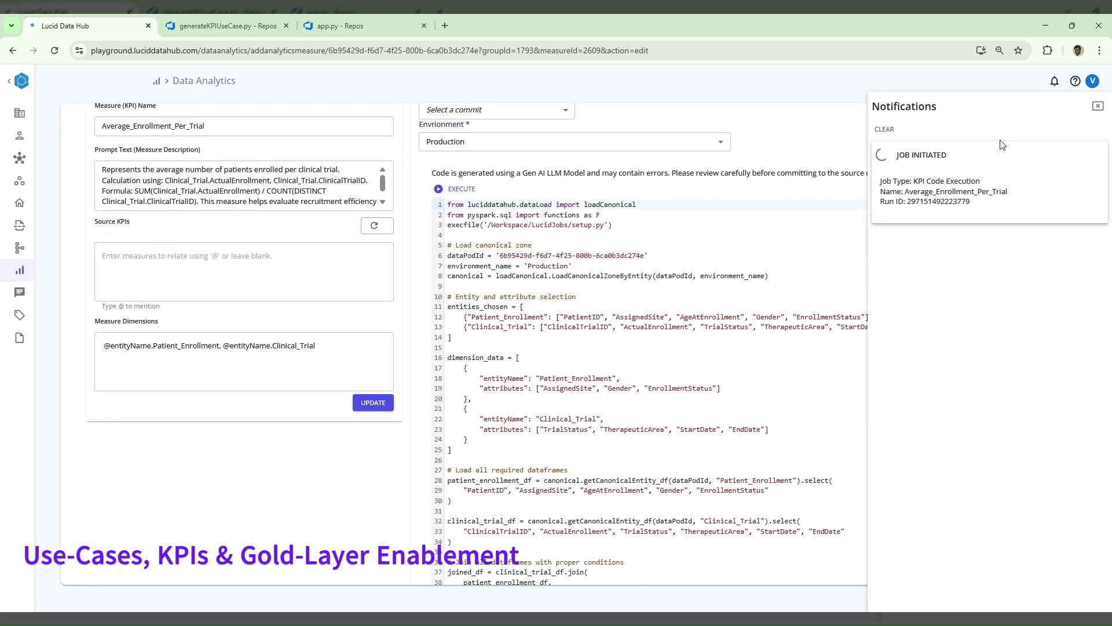